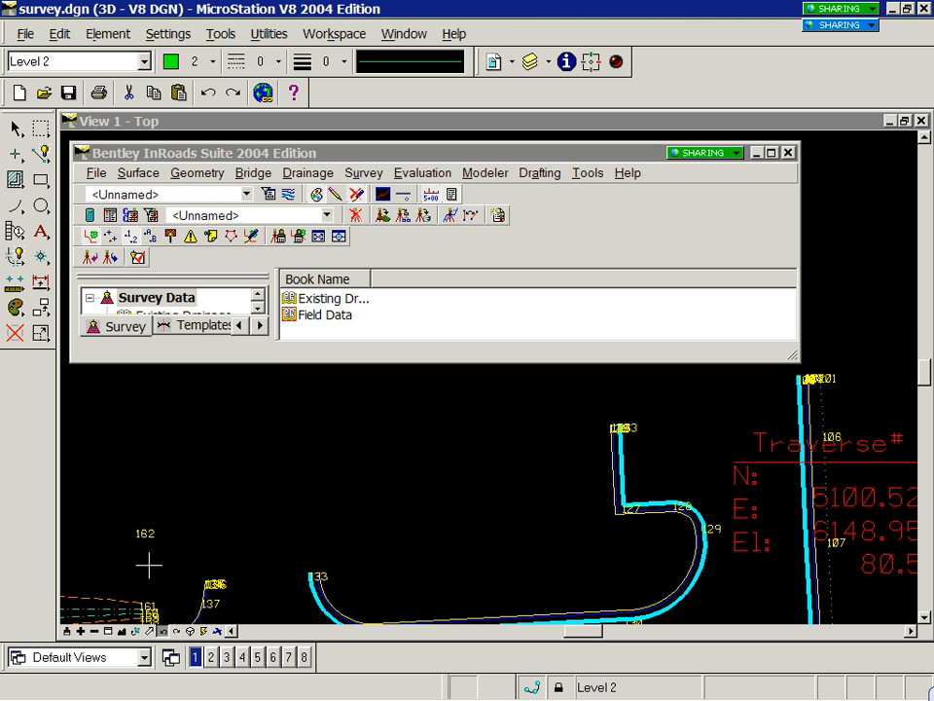
Hide the planimetrics of the survey data and display them again
click(362, 175)
mouse_move(363, 198)
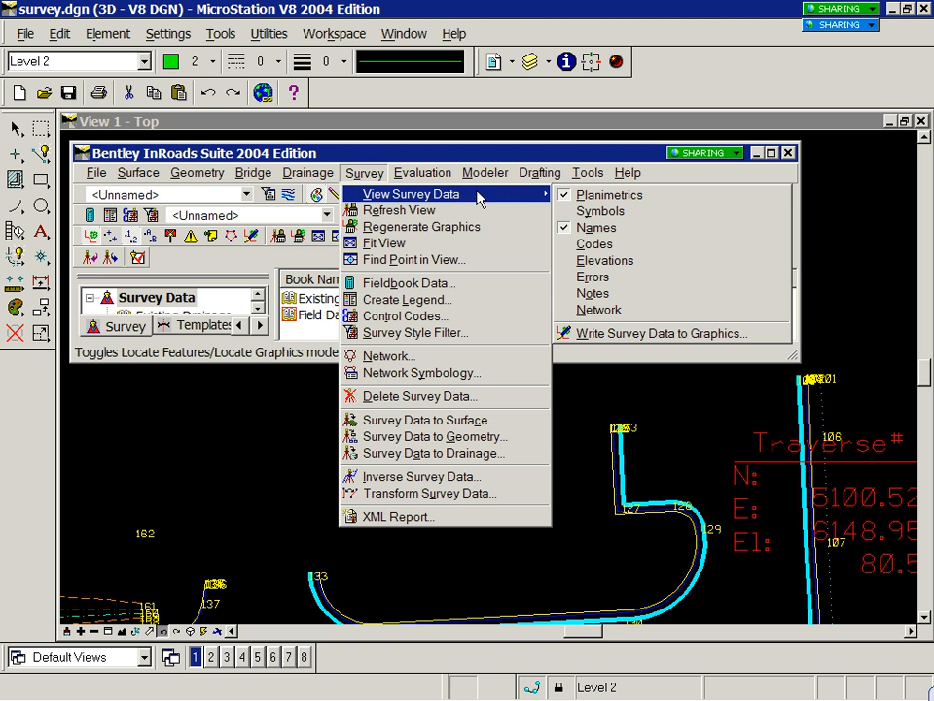
click(581, 199)
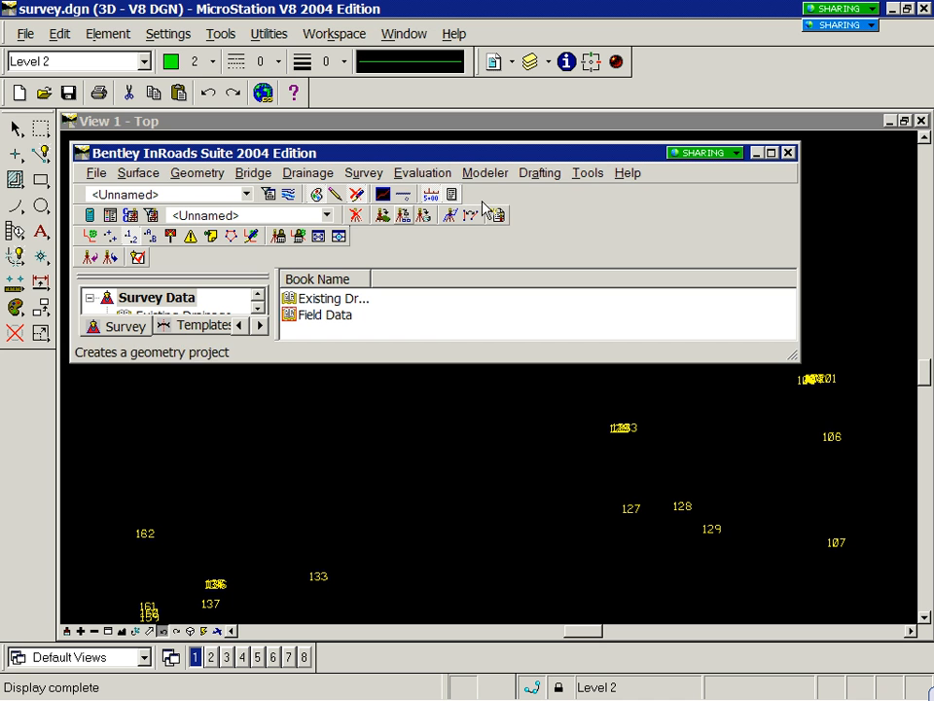
click(370, 181)
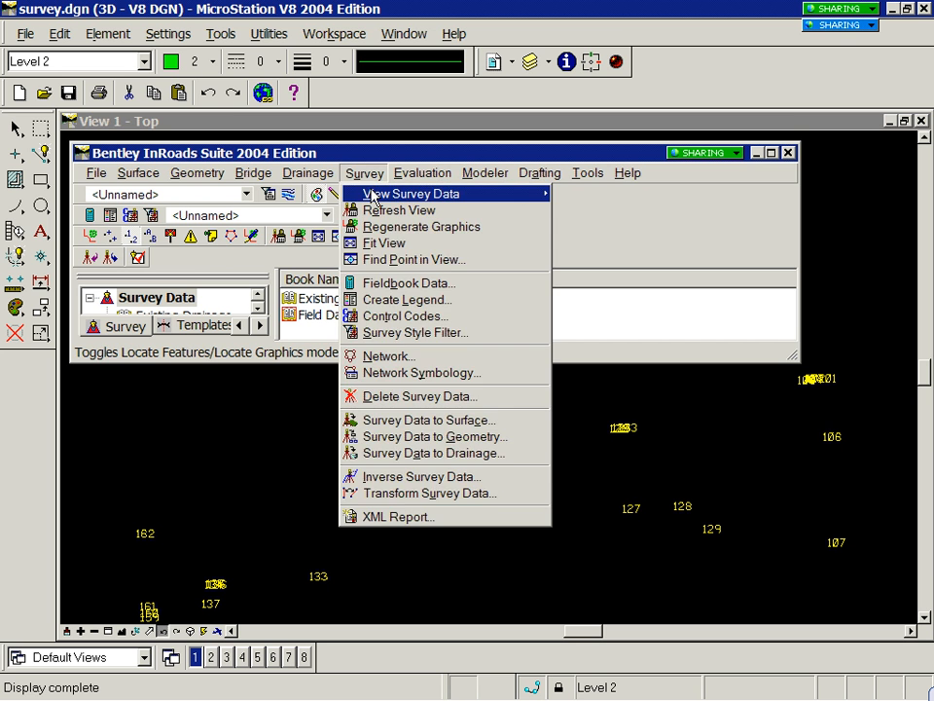
mouse_move(371, 195)
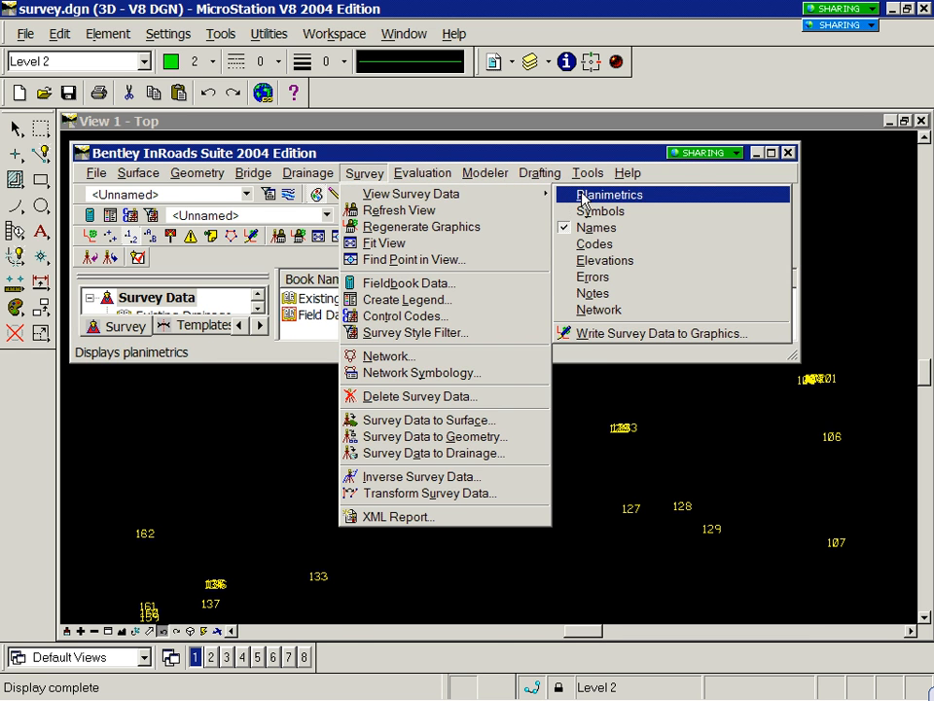
click(582, 198)
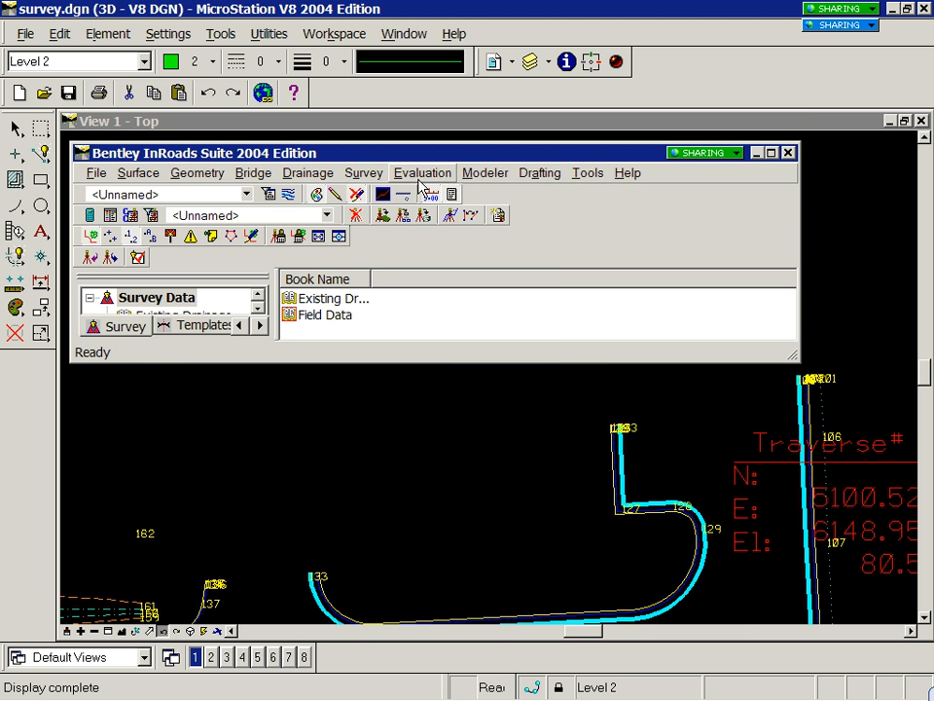
Display the codes of the survey points and hide them again
click(365, 173)
mouse_move(371, 195)
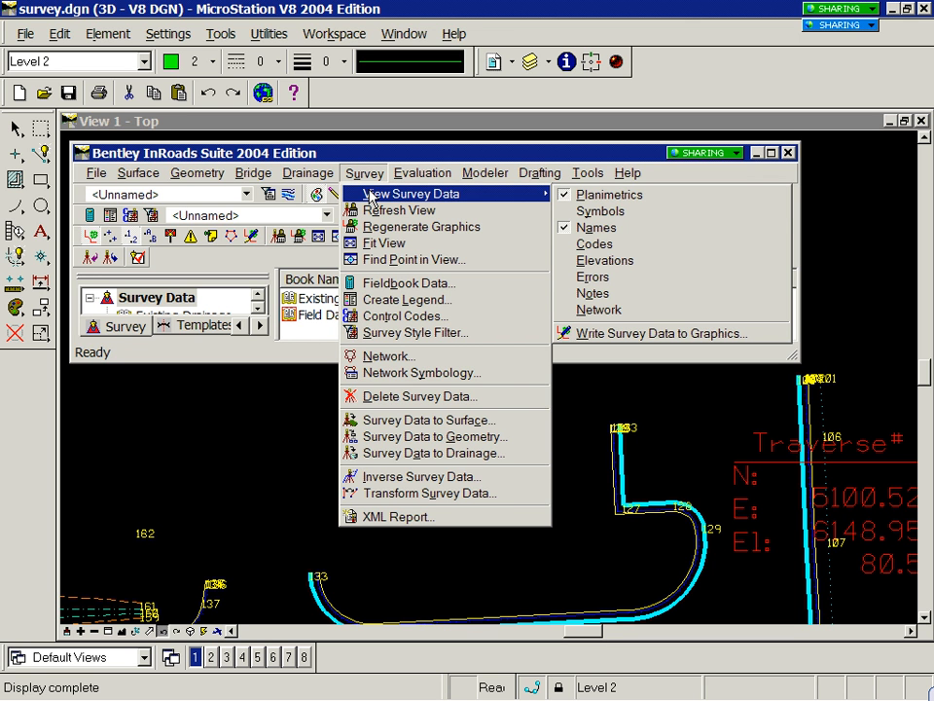
click(595, 245)
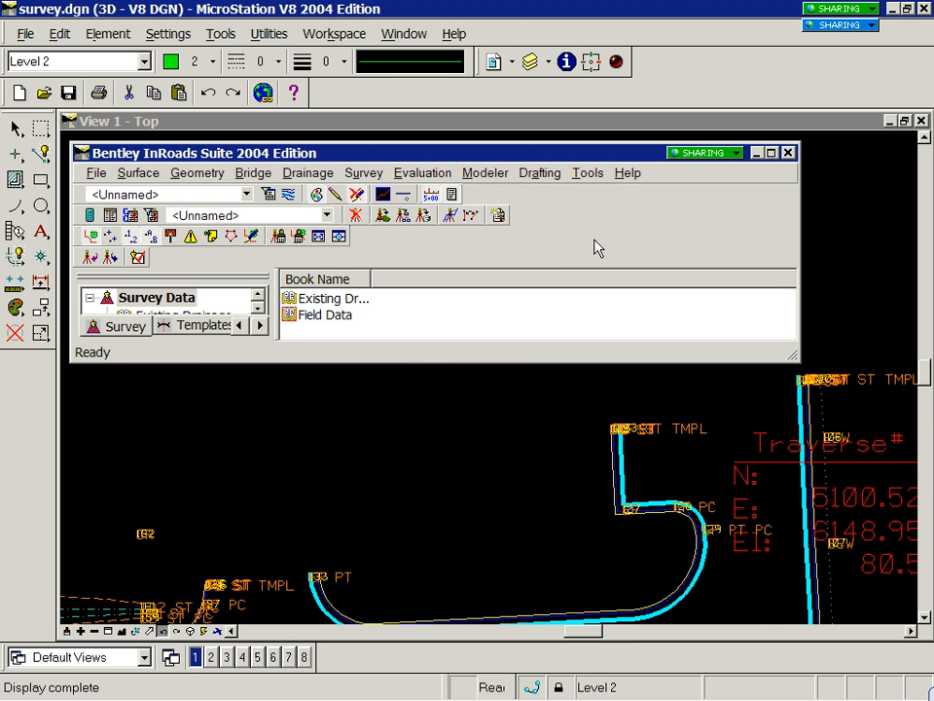
click(360, 173)
mouse_move(465, 200)
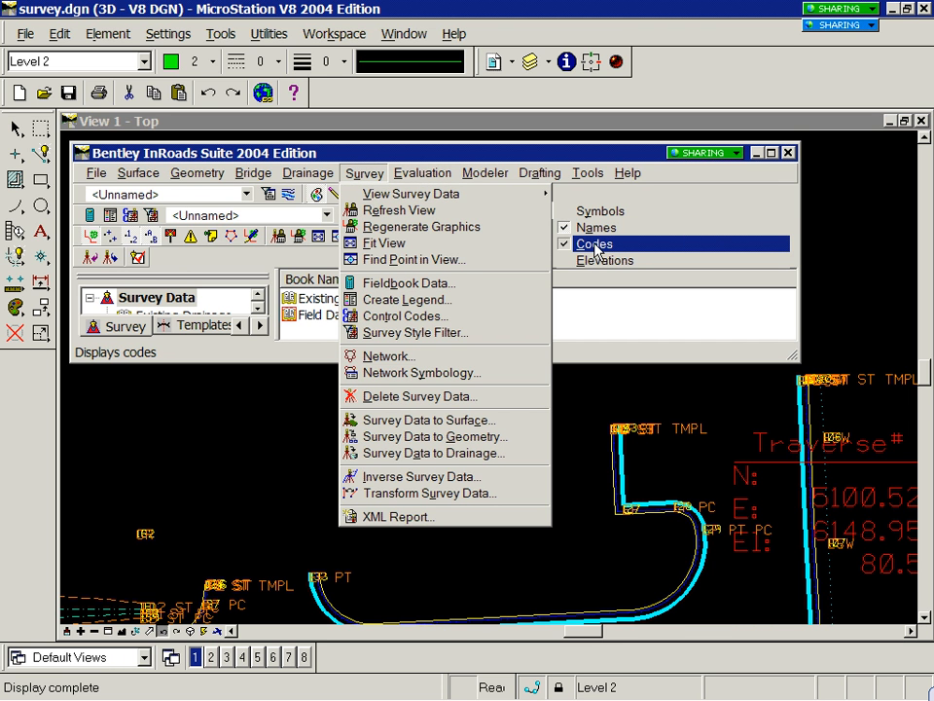
click(594, 245)
Find survey point 162 in the view, close the search and return to the previous view
click(364, 173)
mouse_move(457, 194)
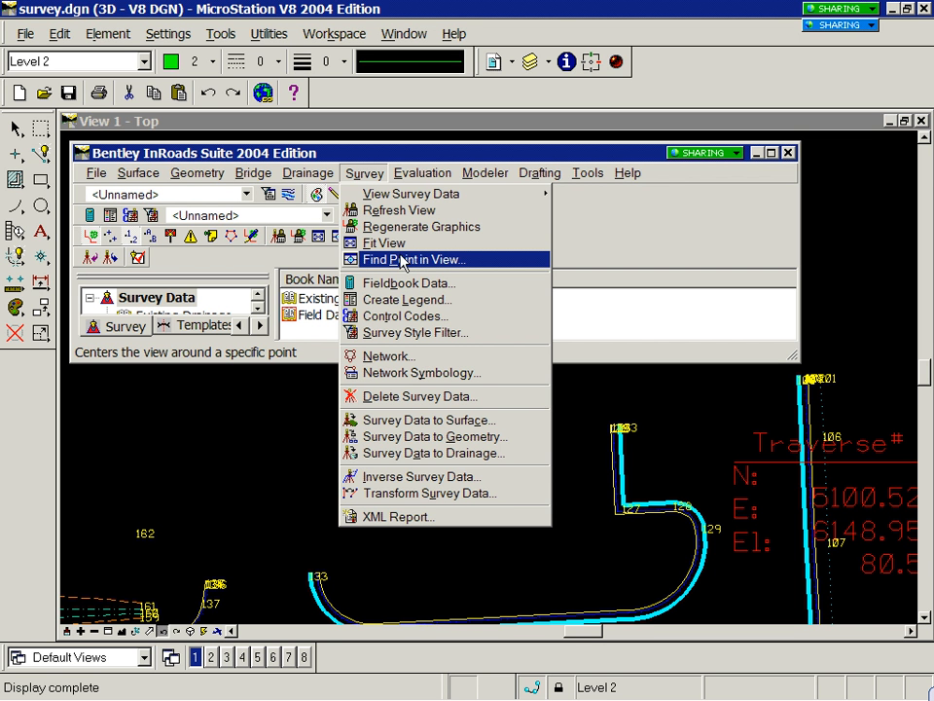
click(402, 260)
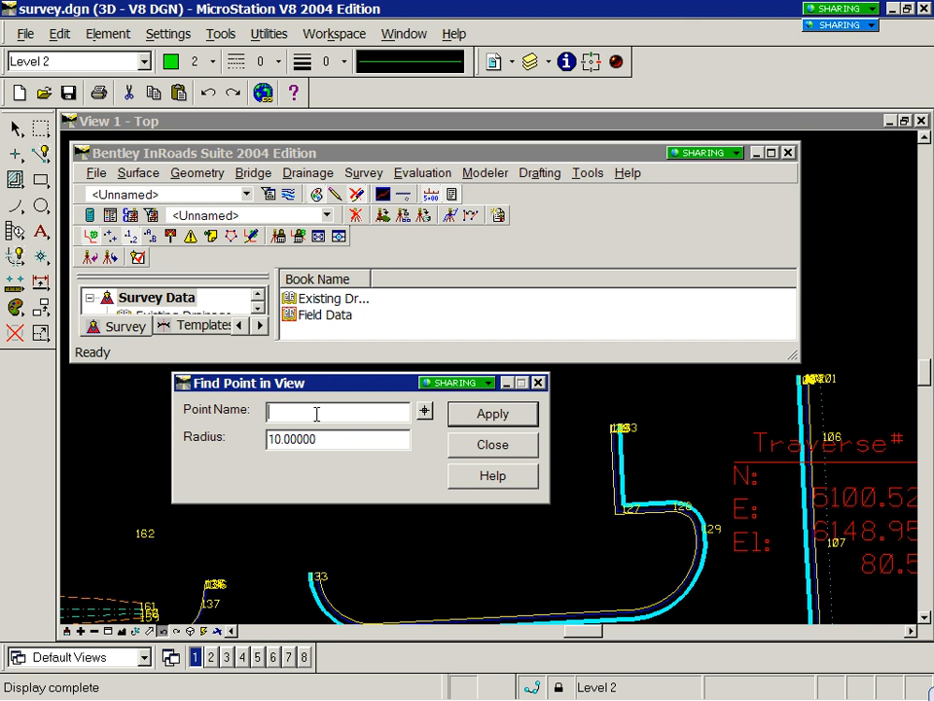
text(162)
click(490, 414)
mouse_move(403, 388)
mouse_down()
mouse_move(434, 388)
mouse_move(653, 483)
mouse_move(599, 445)
mouse_up()
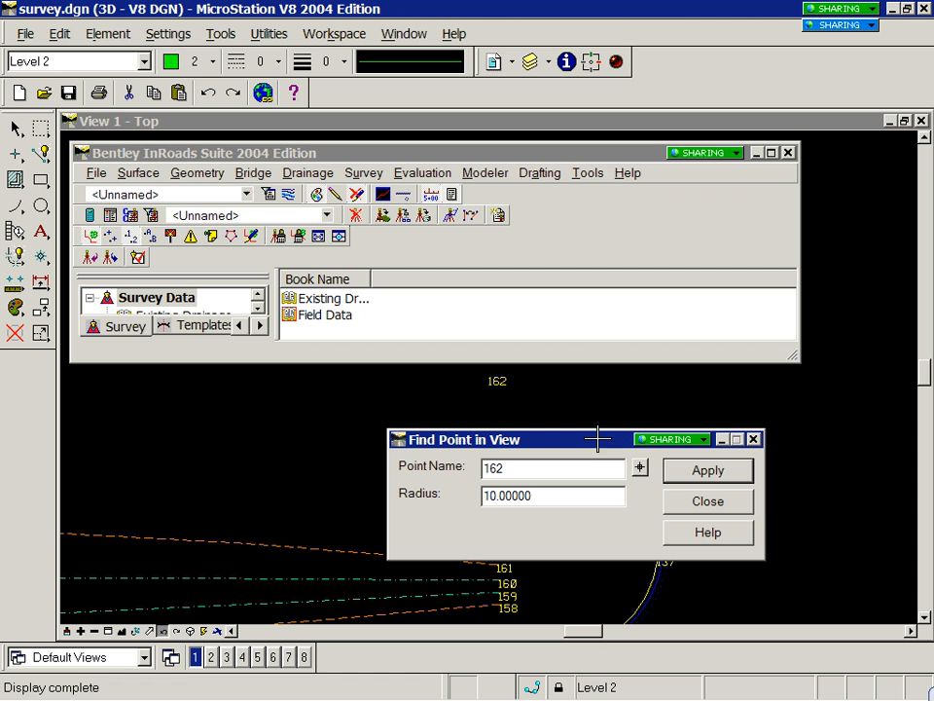
click(690, 502)
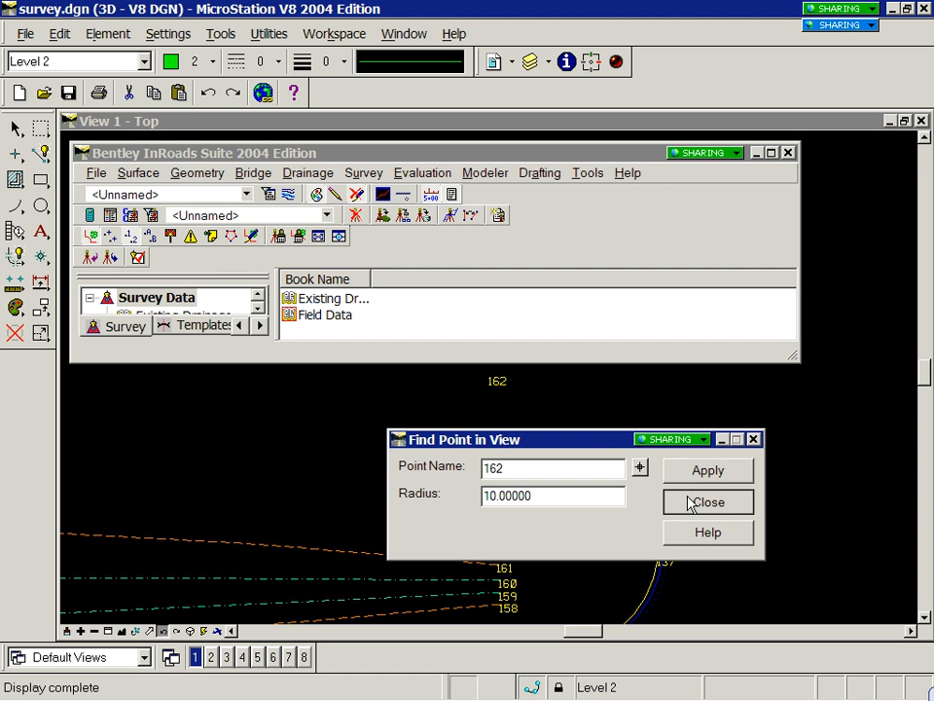
click(167, 632)
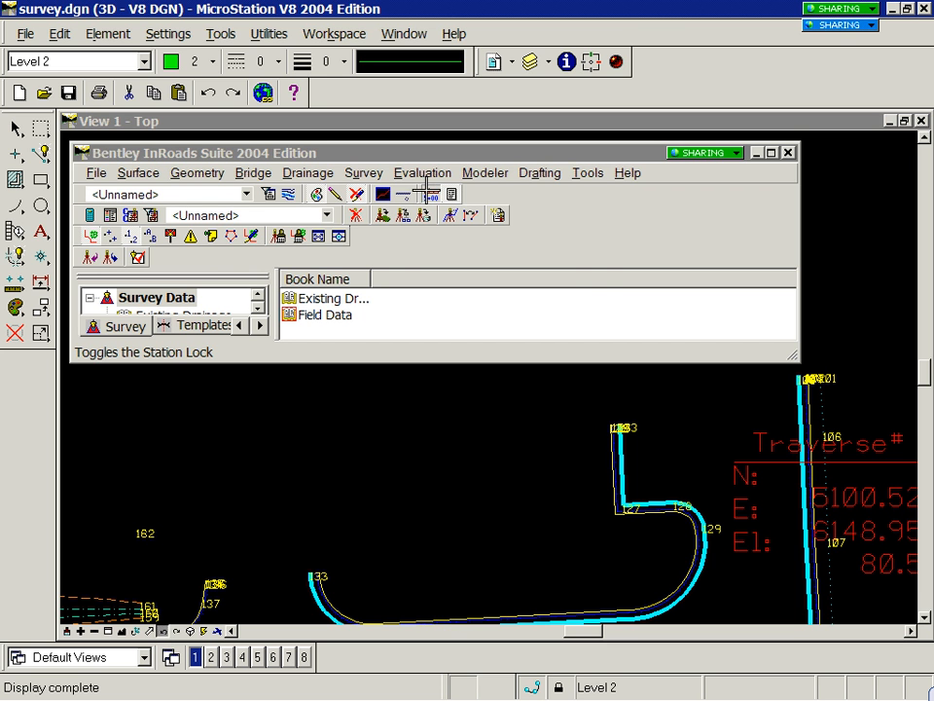
click(356, 172)
mouse_move(364, 194)
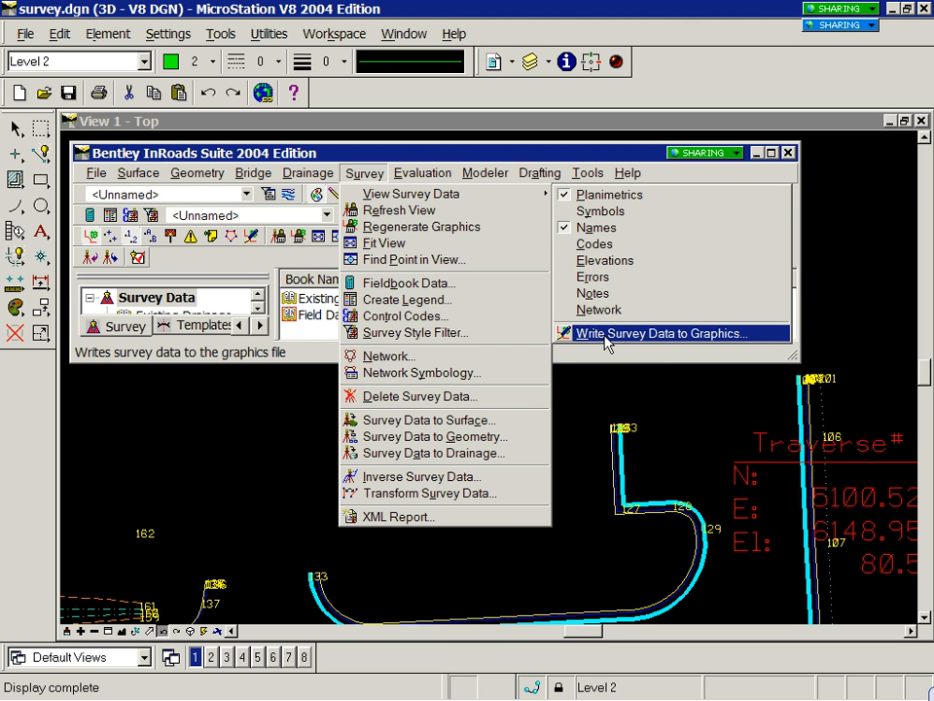
key(alt+Tab)
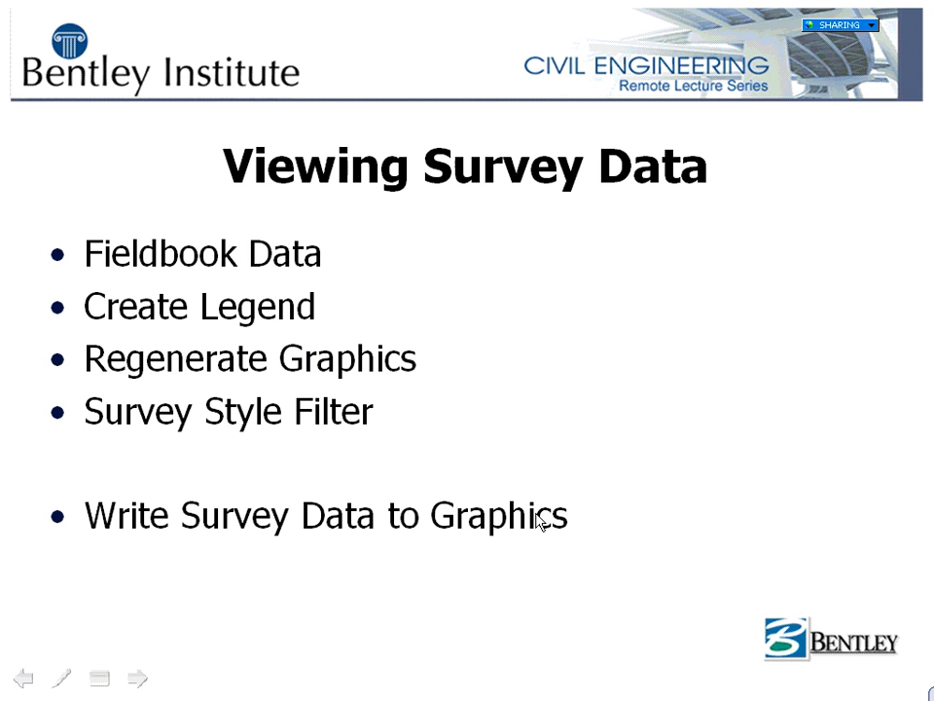
click(536, 514)
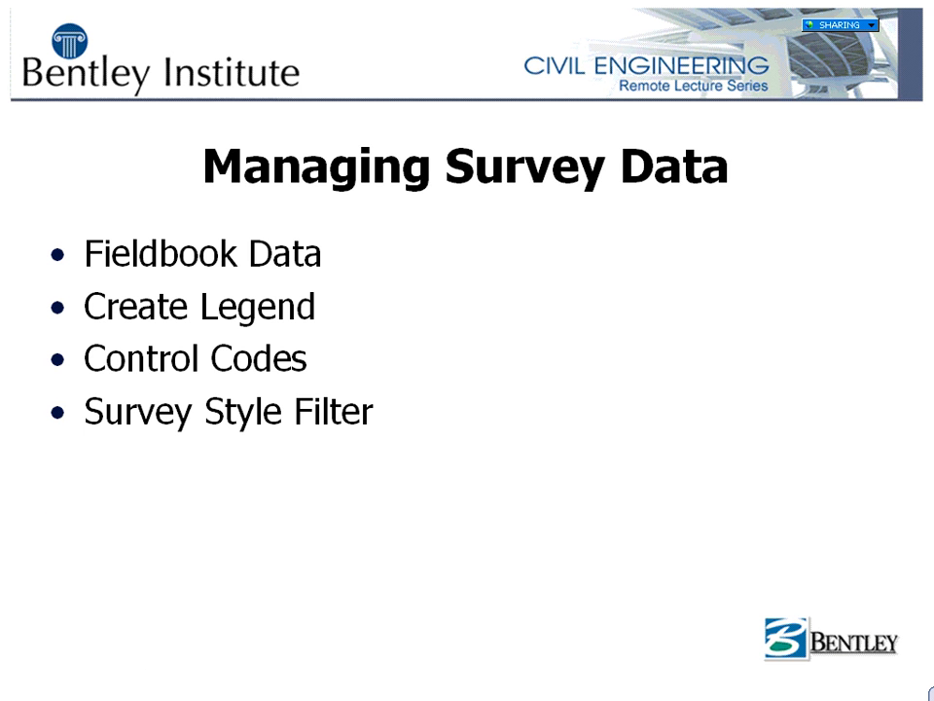
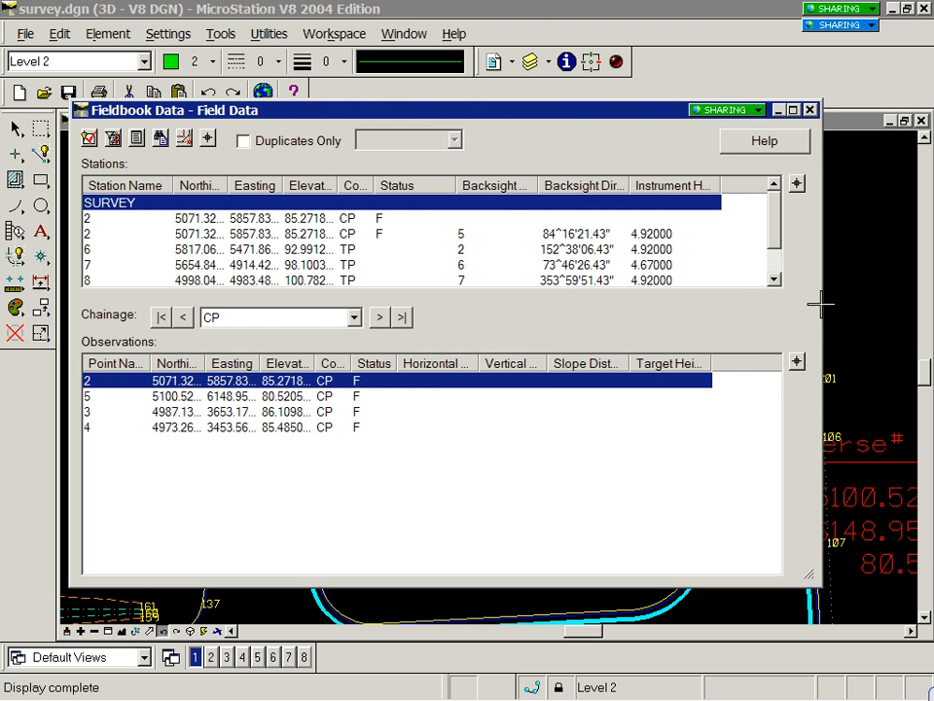
Widen the Fieldbook Data window and review the station column settings in the Fieldbook Custom View
mouse_move(821, 306)
mouse_down()
mouse_move(803, 303)
mouse_move(811, 303)
mouse_up()
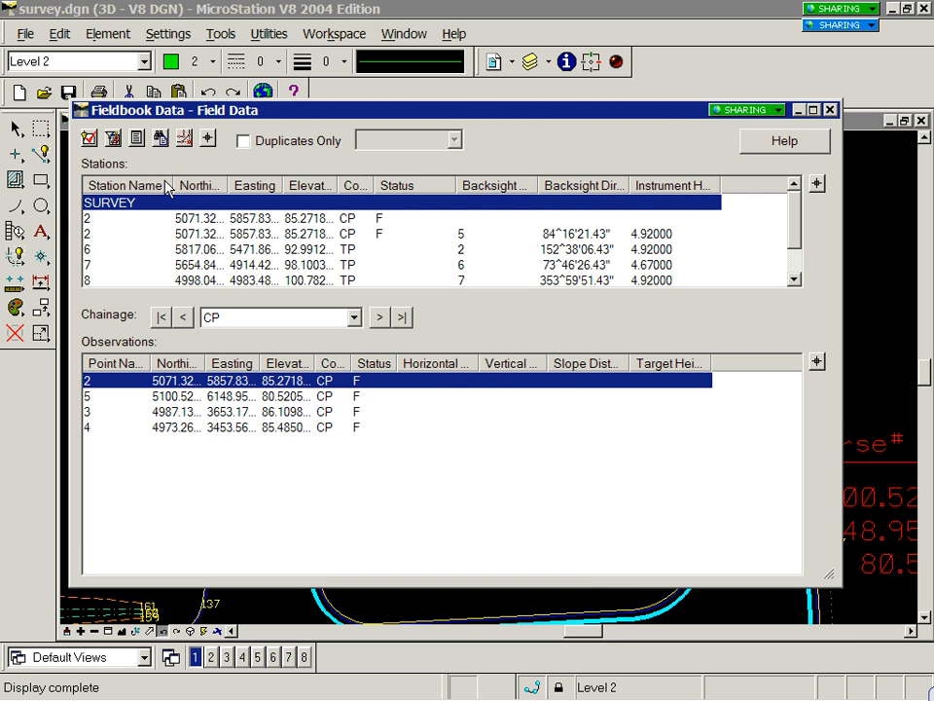
right_click(220, 188)
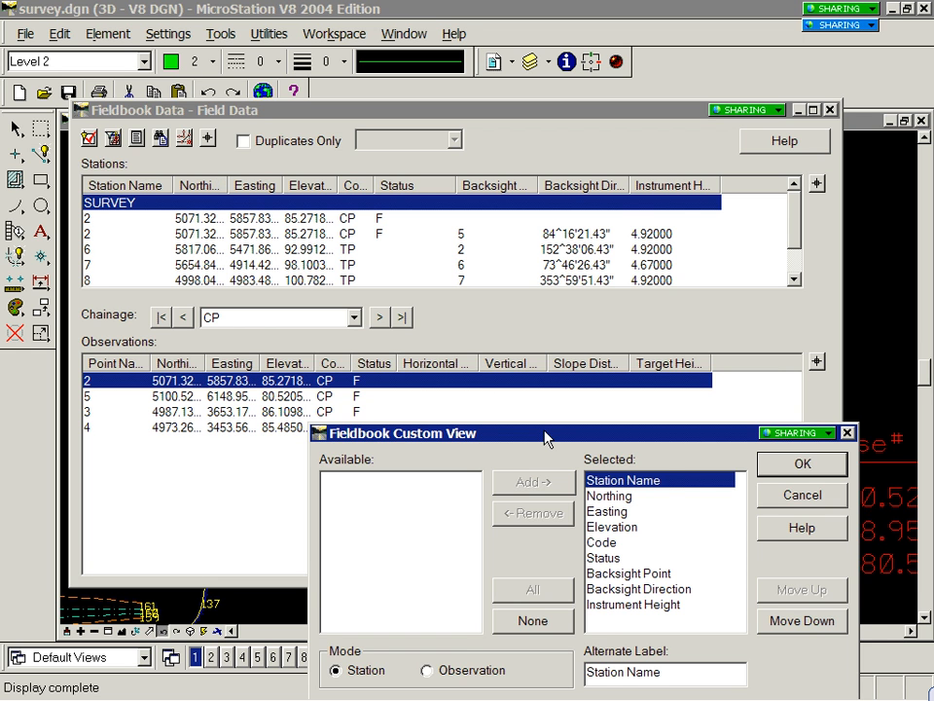
drag(548, 440, 484, 277)
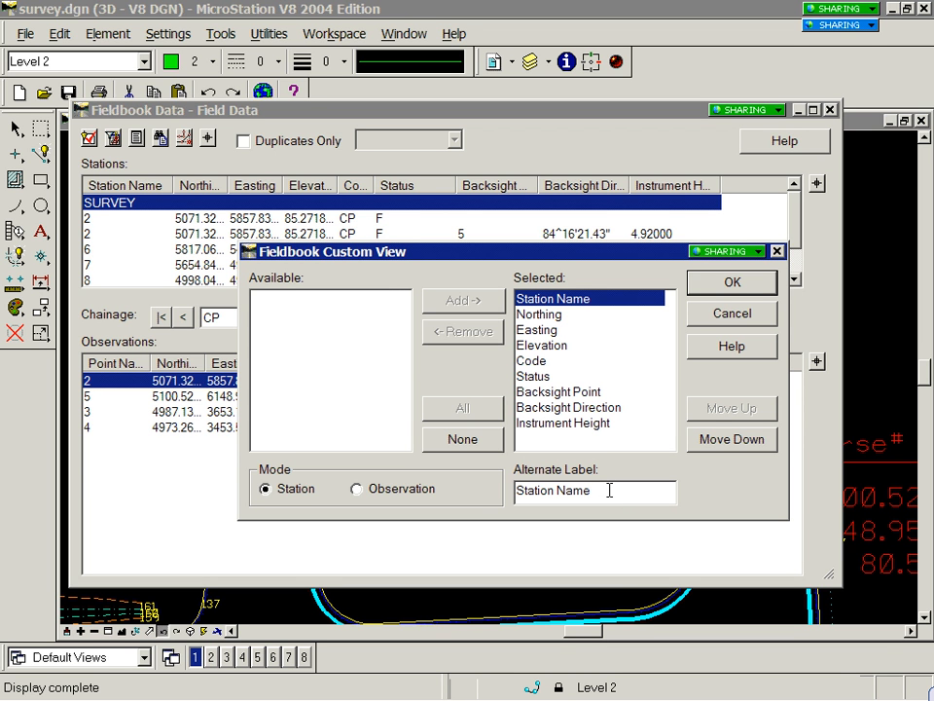
click(740, 289)
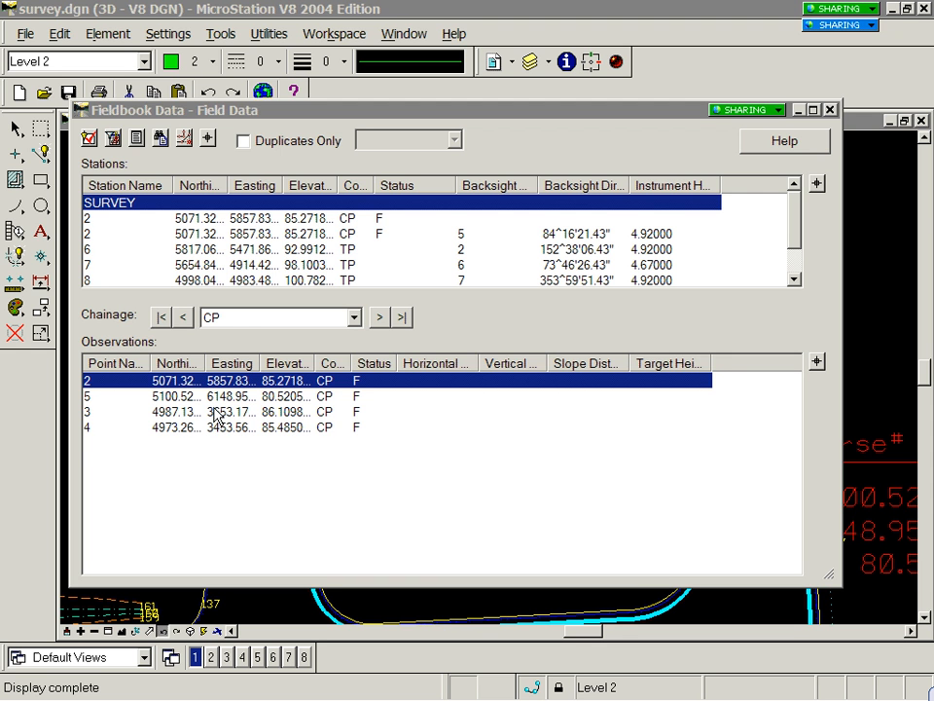
Browse the observations taken from the two station 2 entries and from station 6
click(215, 218)
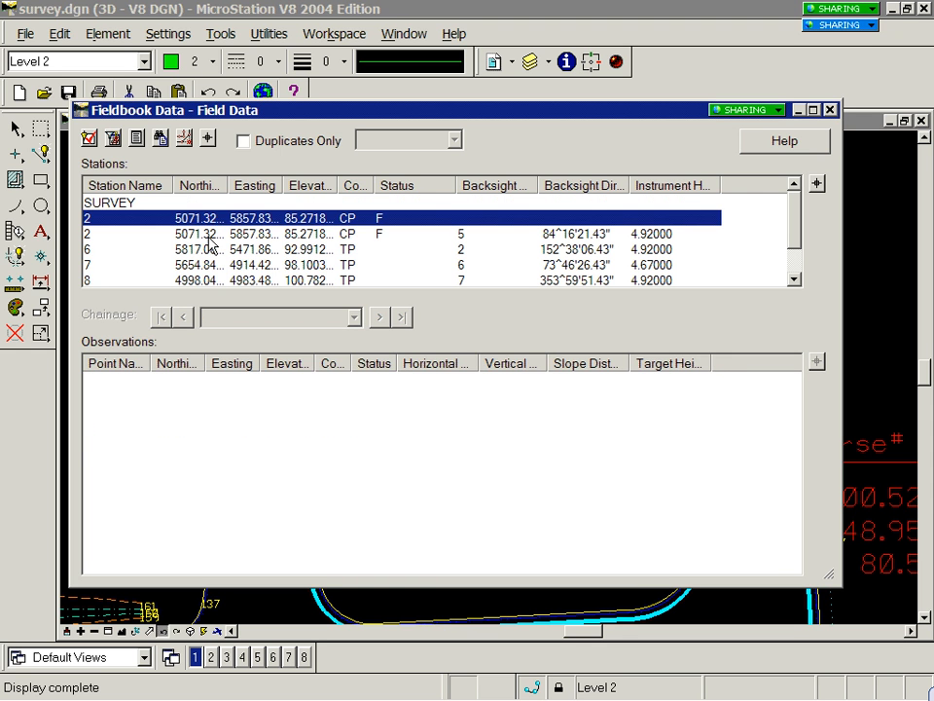
click(209, 237)
click(214, 249)
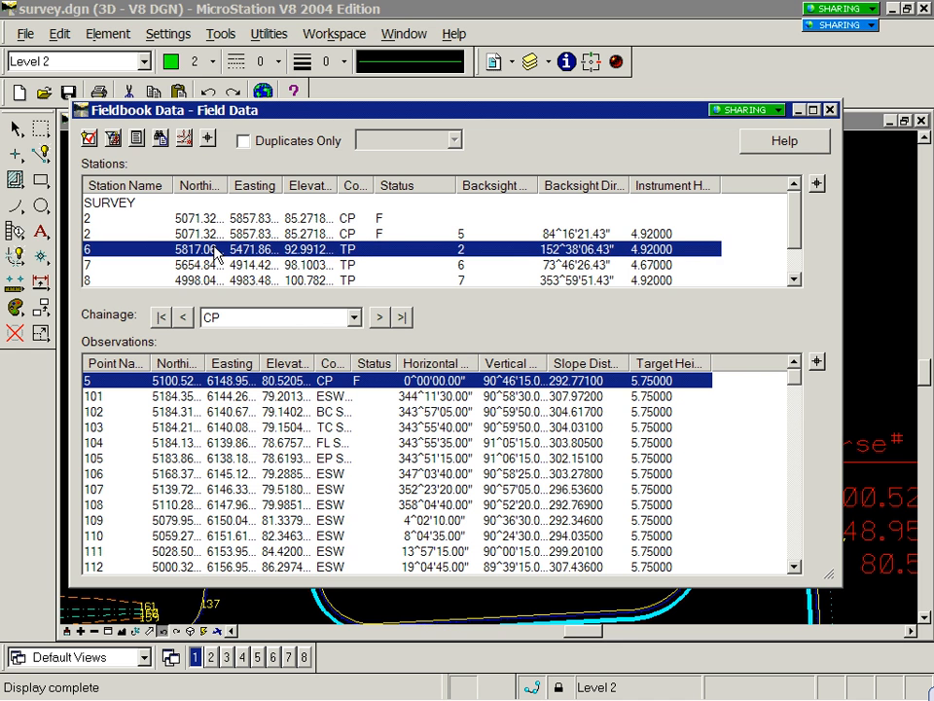
Edit station 6, narrow its Code and Name attribute columns, and try to set the instrument height to 4.0
right_click(215, 251)
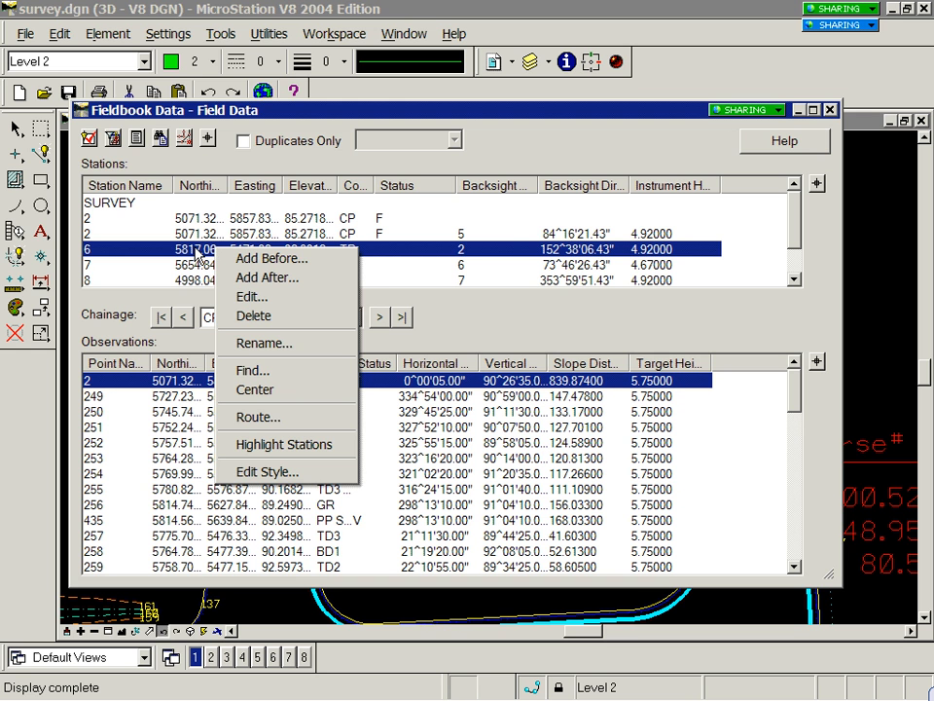
click(233, 295)
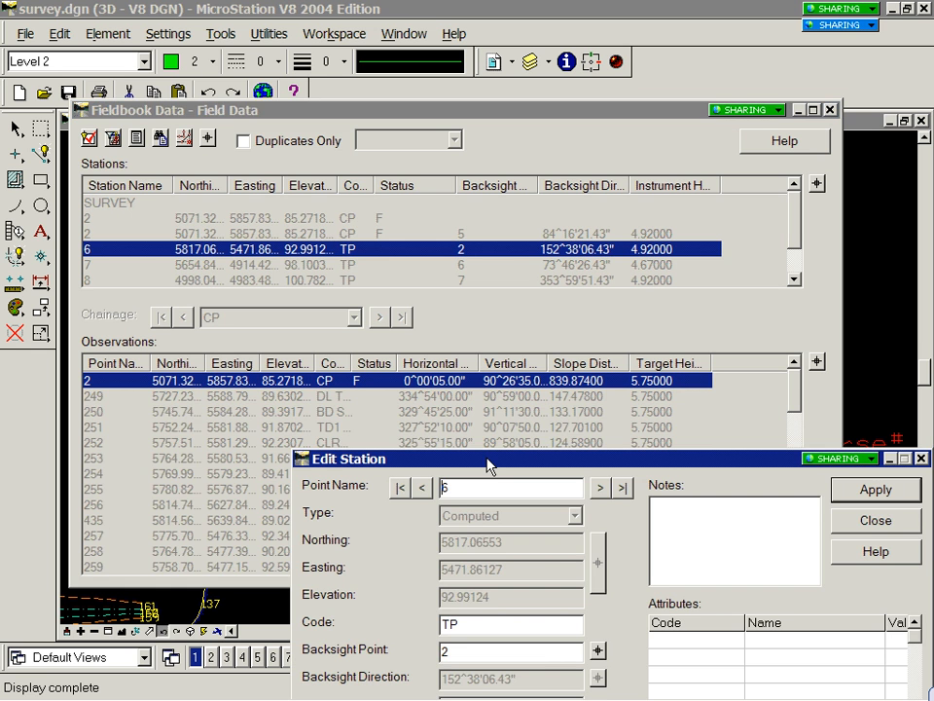
drag(490, 465, 342, 222)
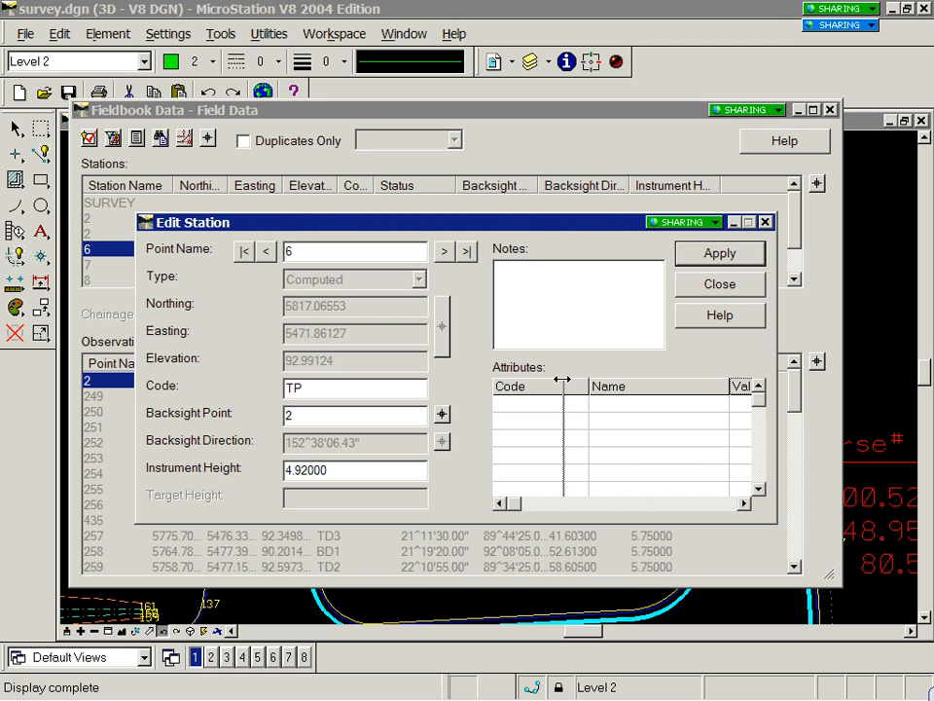
drag(588, 386, 565, 387)
drag(700, 386, 650, 385)
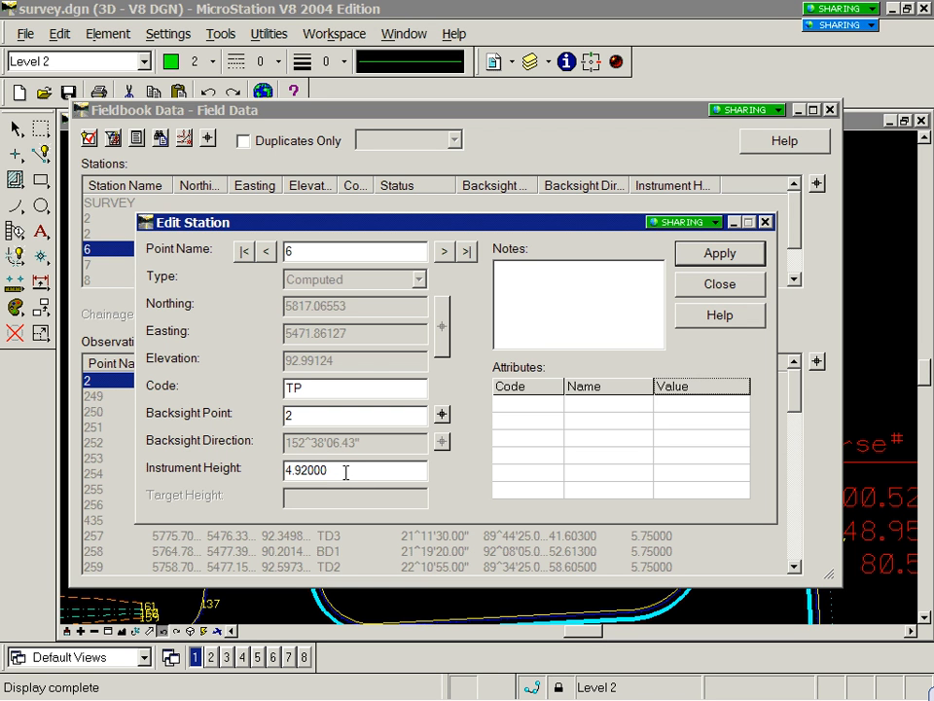
drag(343, 472, 252, 472)
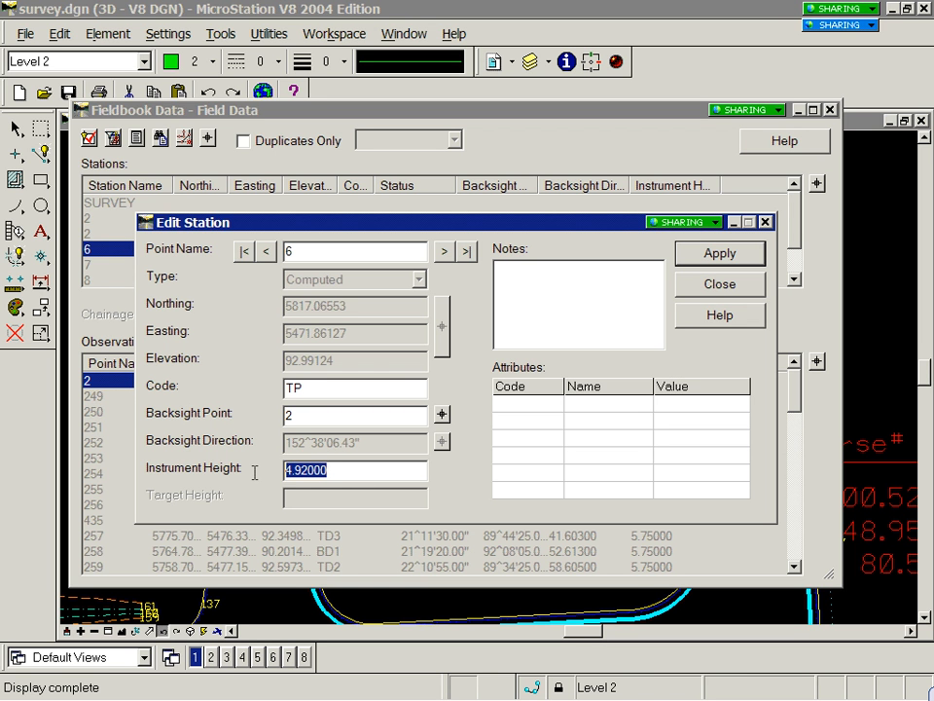
text(4.0)
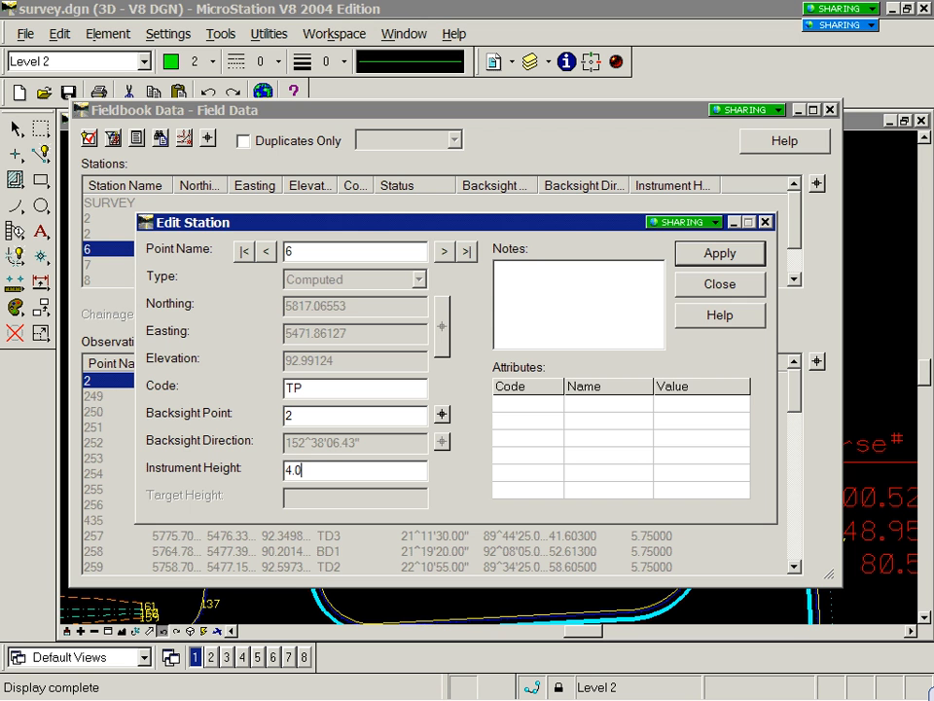
key(Tab)
Step through stations 7, 8 and 3 in the station editor, go back to station 8 and close the editor
click(445, 254)
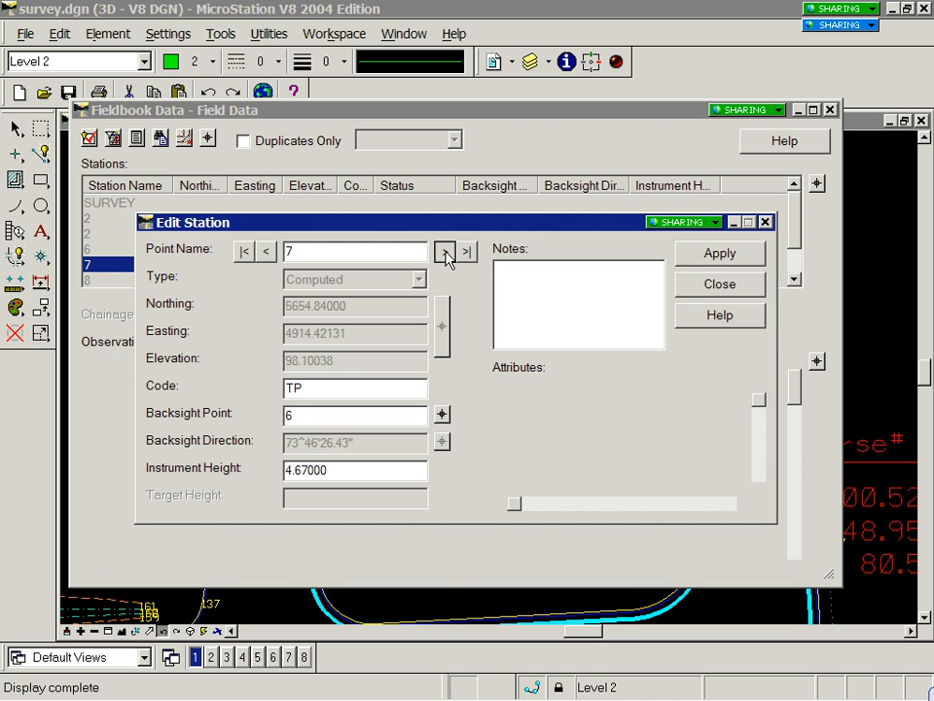
click(445, 254)
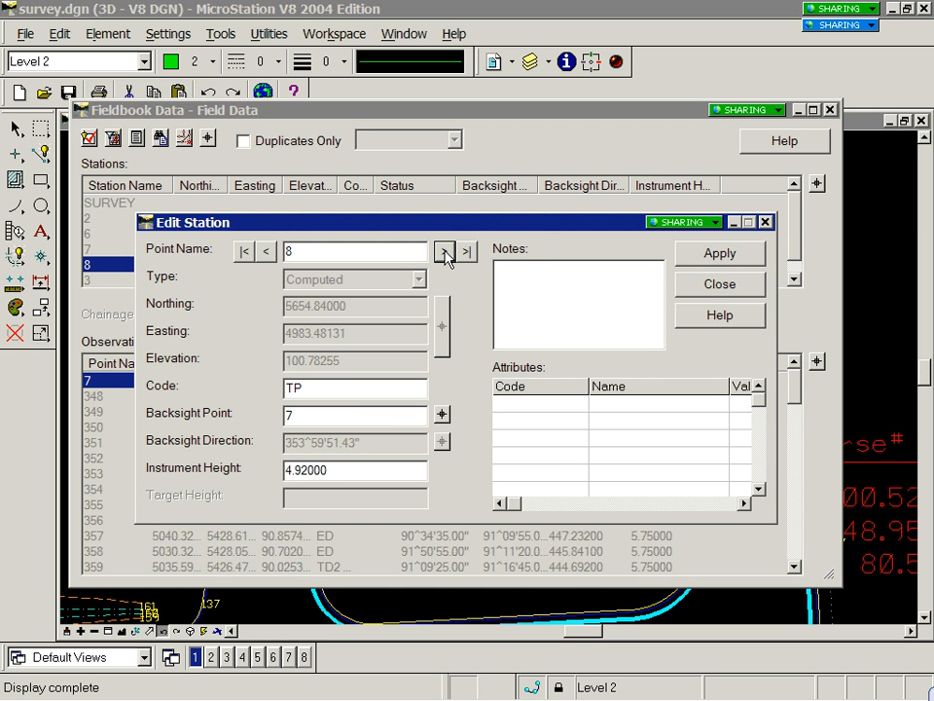
click(445, 254)
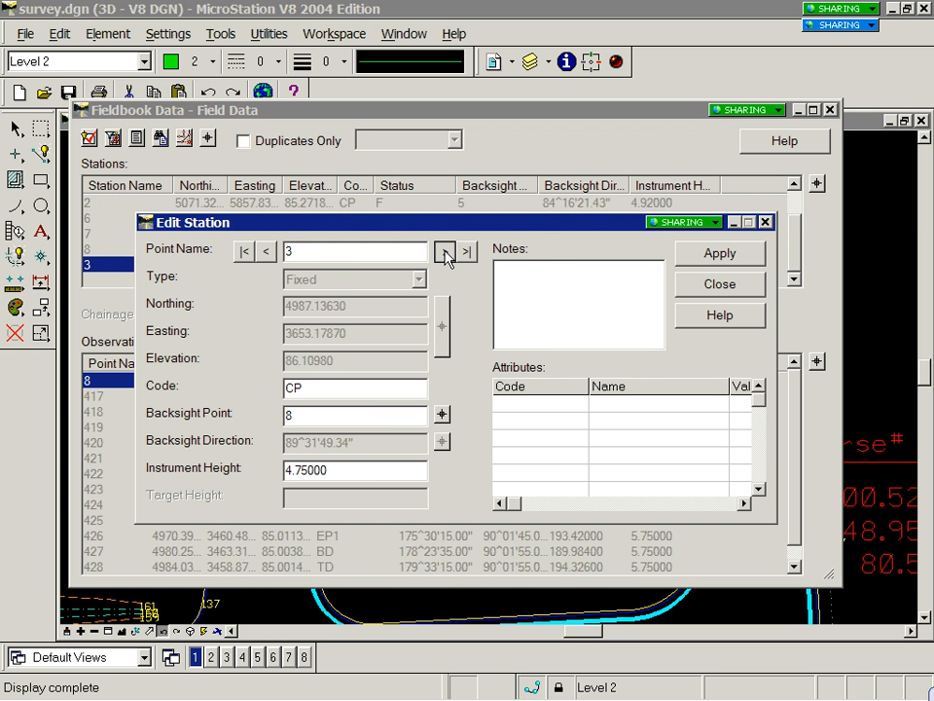
click(264, 253)
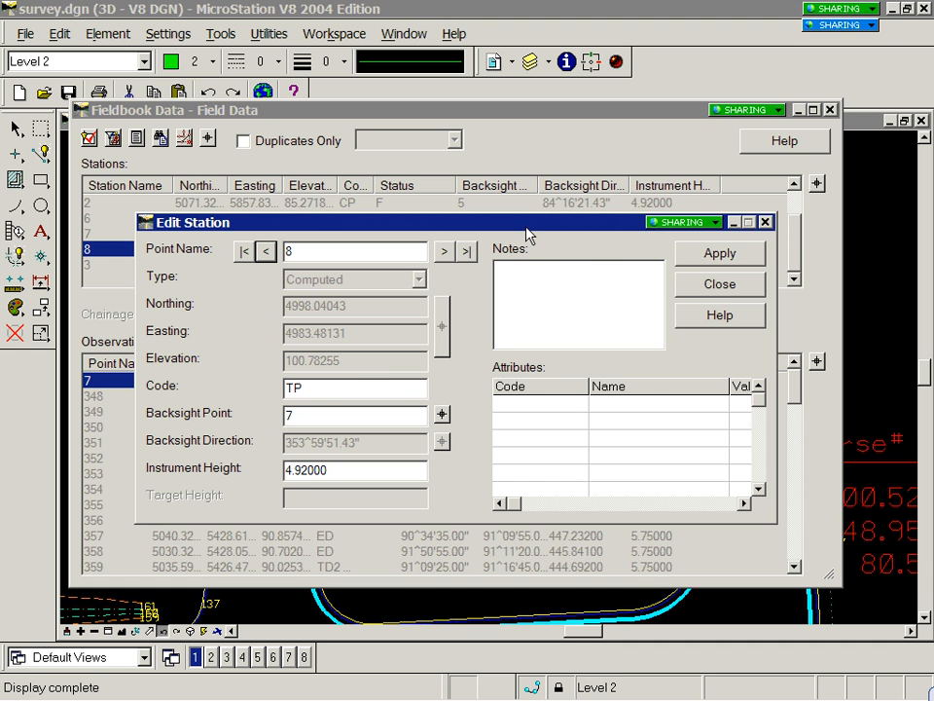
click(765, 223)
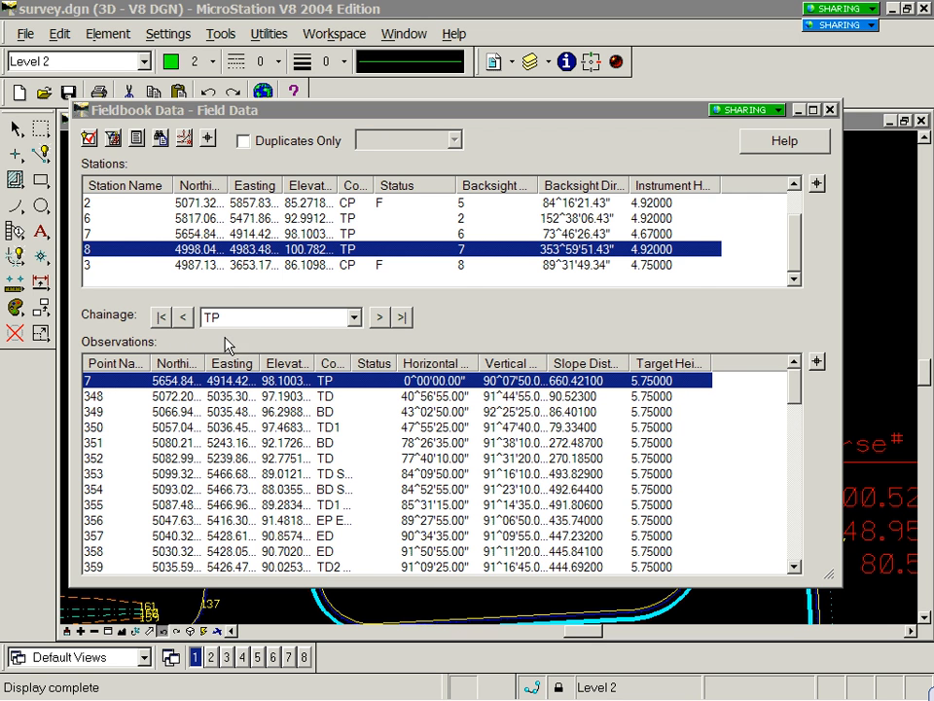
Step forward through the stations and observations coded TP using the chainage navigation
click(380, 317)
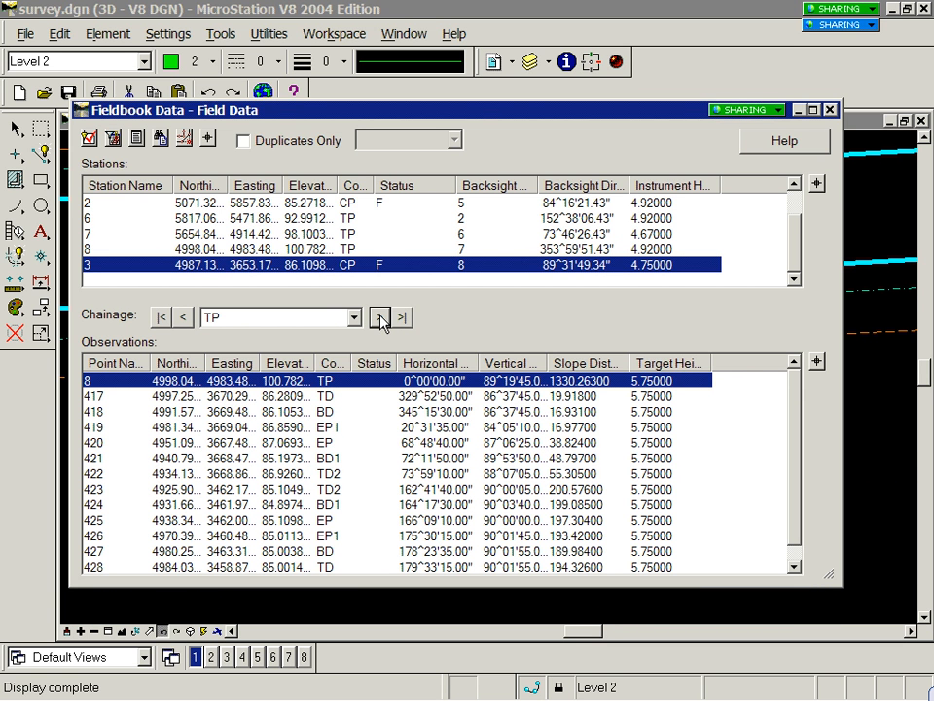
click(380, 319)
click(469, 407)
Review the General, Units, Symbology, Corrections and Observation Standard Deviation settings in Survey Options, and leave without changes
click(90, 142)
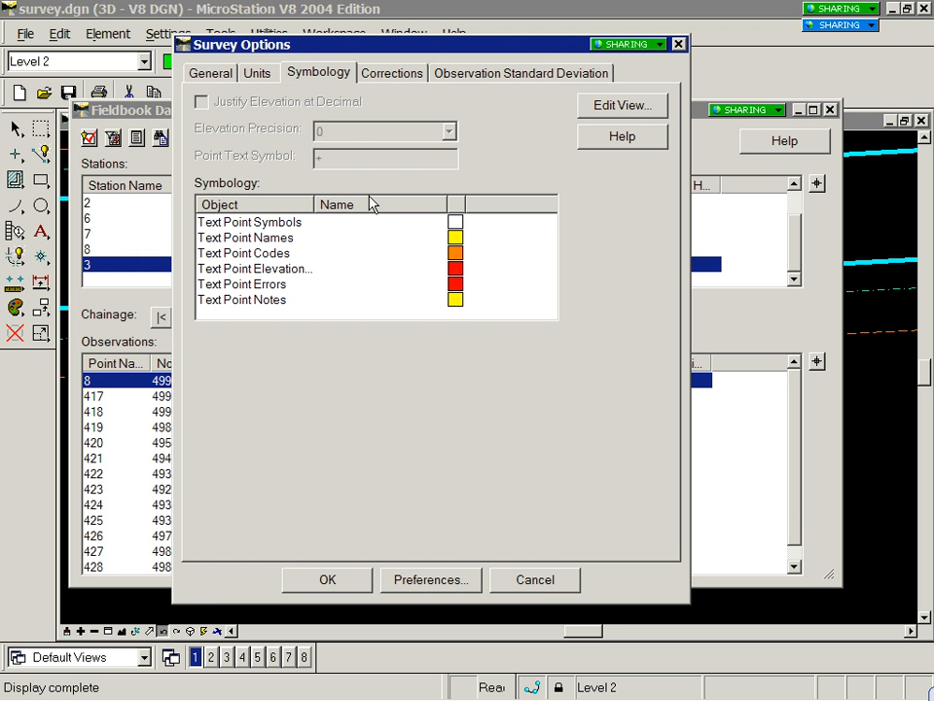
click(220, 80)
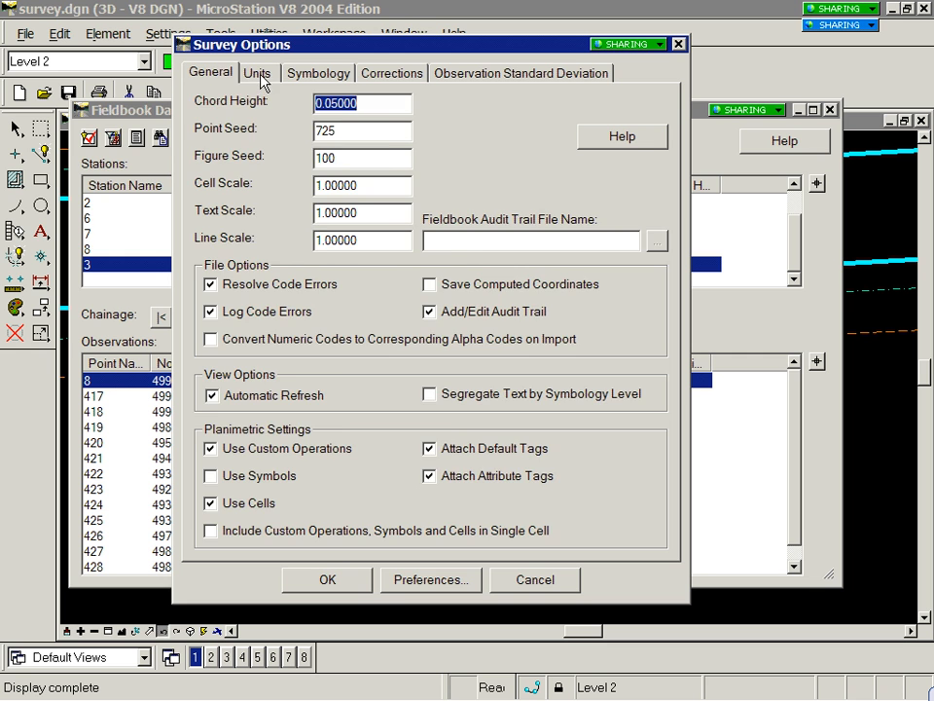
click(253, 76)
click(329, 78)
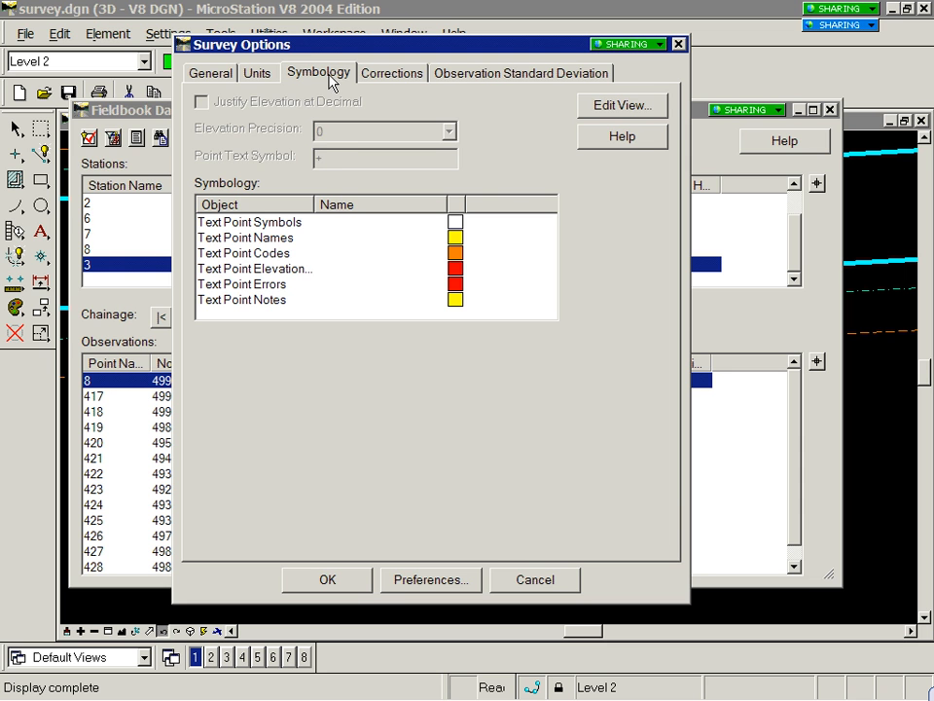
click(407, 78)
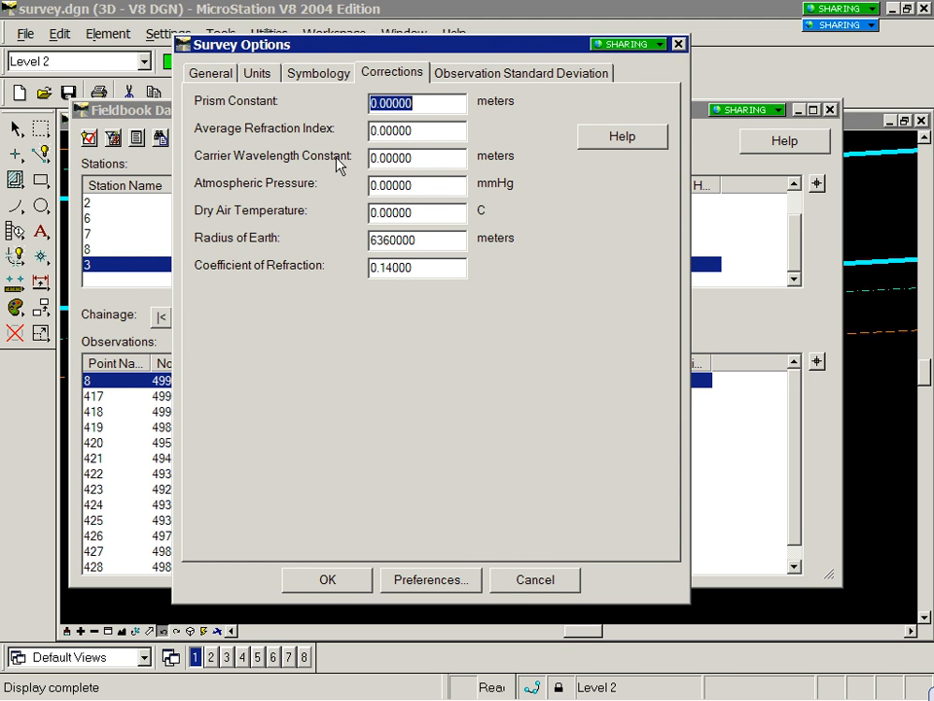
click(507, 76)
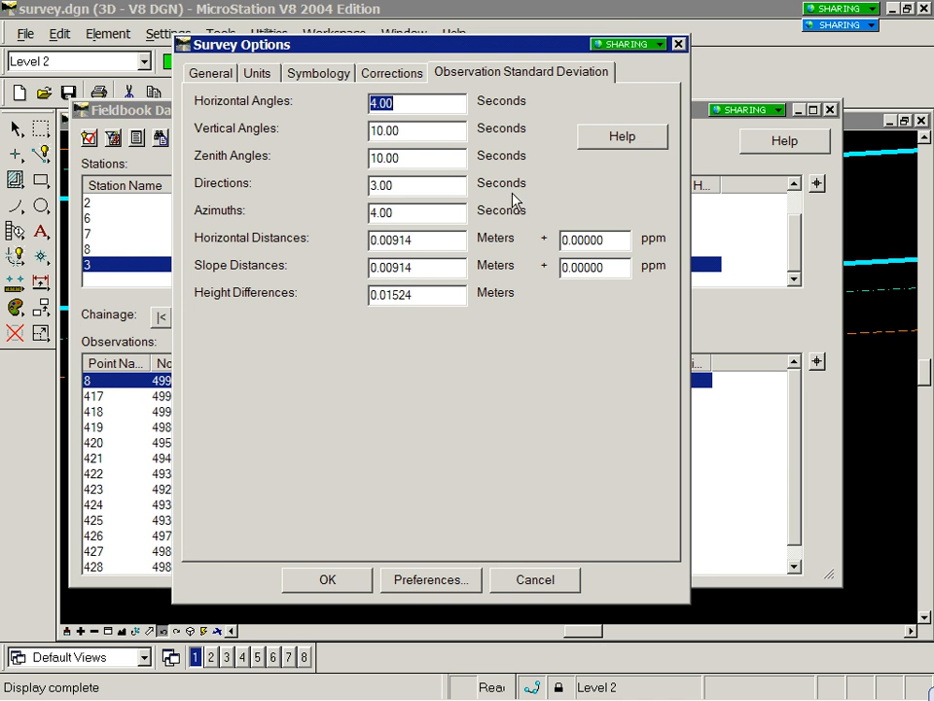
click(526, 580)
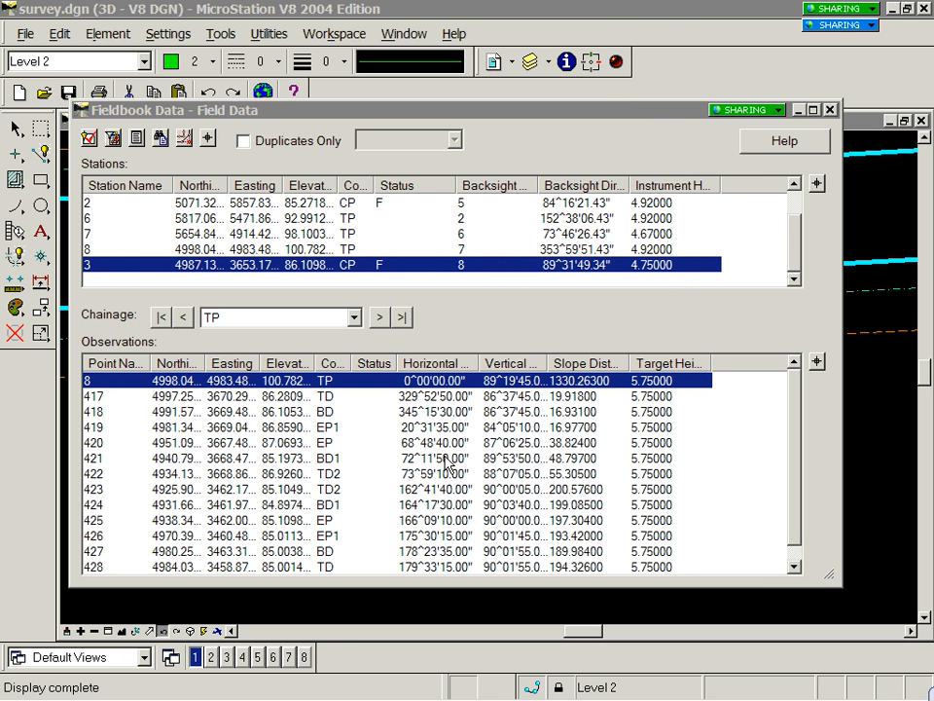
Examine the Survey Style Filter options and leave the filter without applying any rule
click(112, 139)
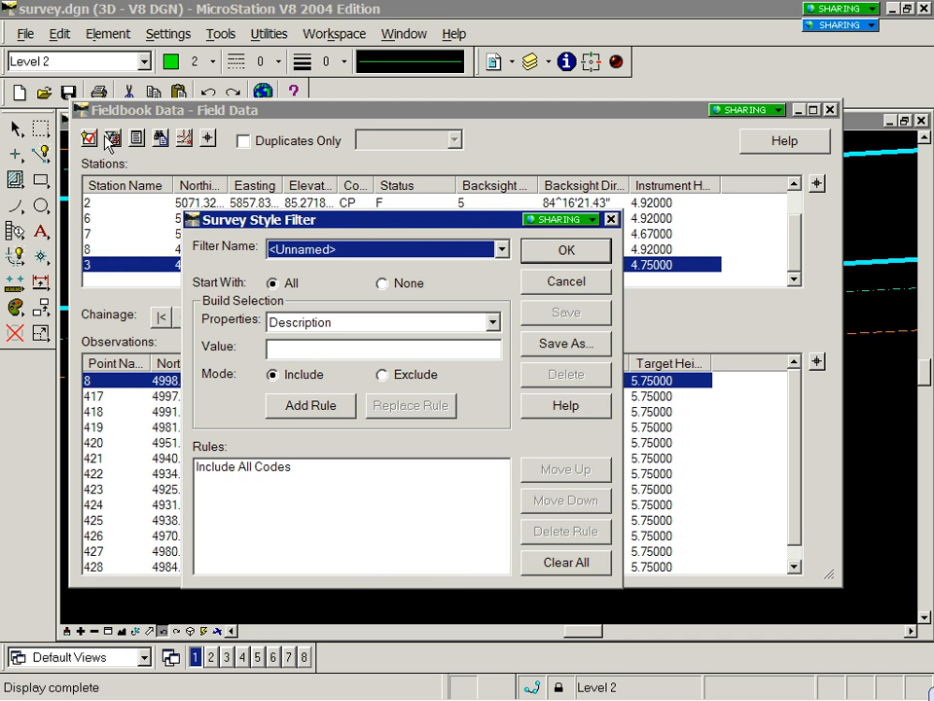
drag(341, 218, 330, 132)
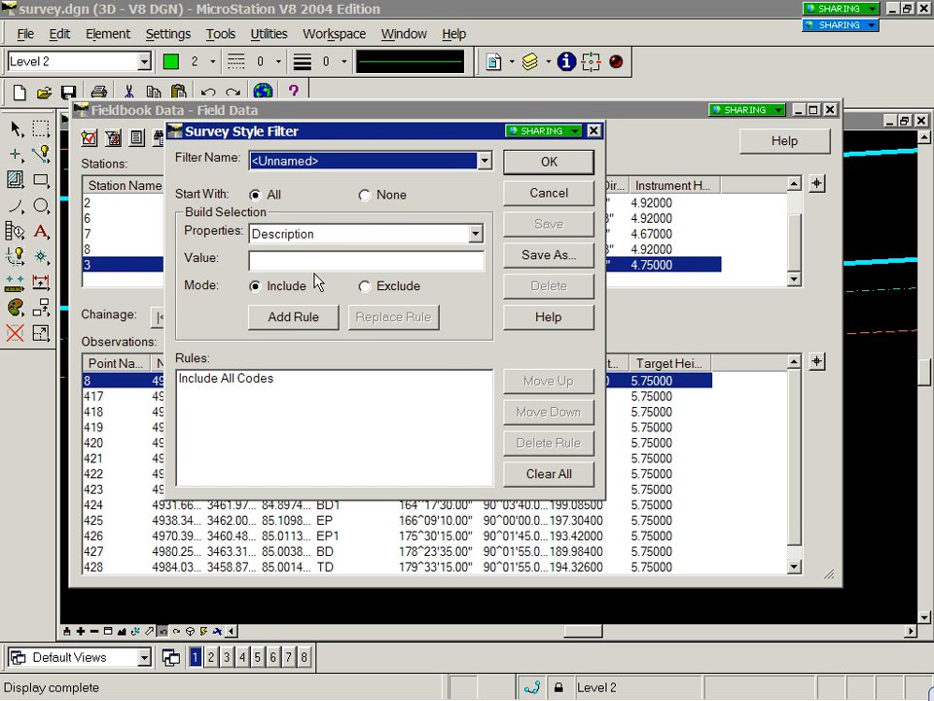
click(548, 194)
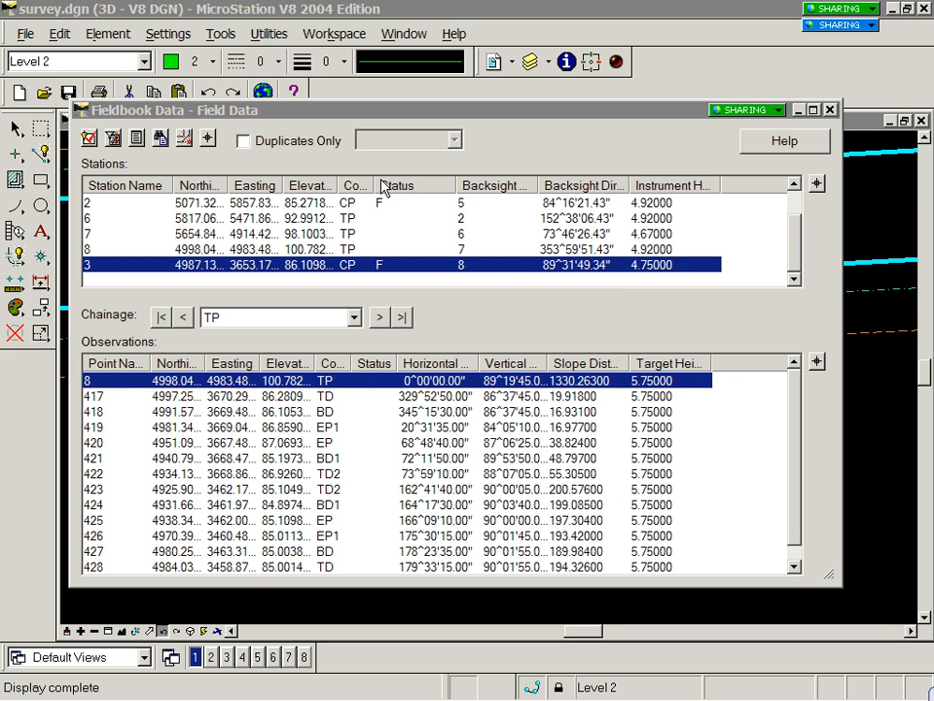
View the save options for a fieldbook report file twice, leaving each time without saving
click(137, 141)
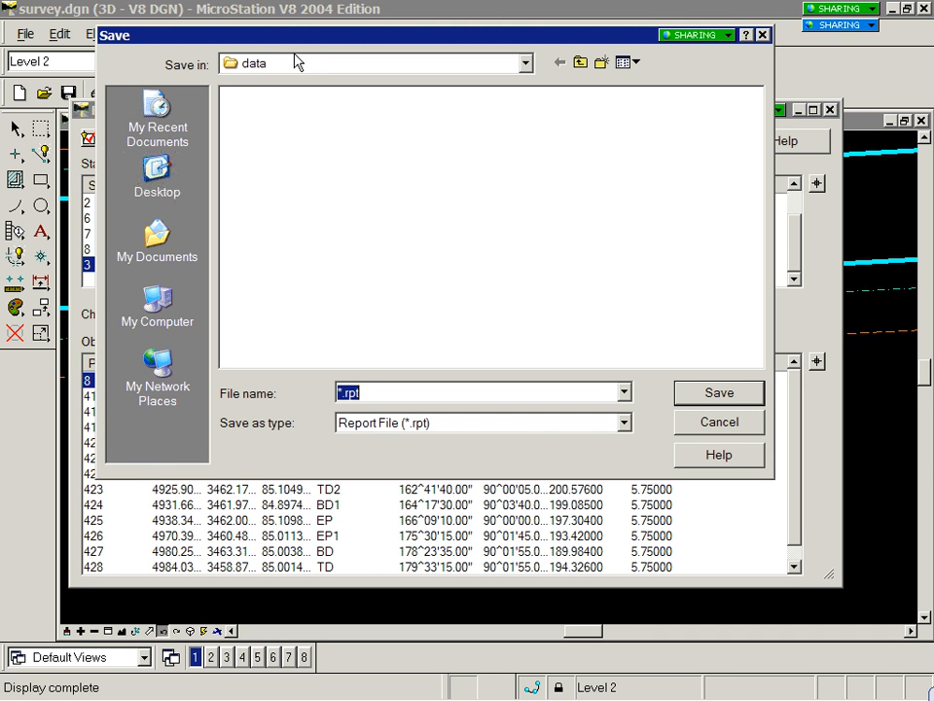
click(718, 423)
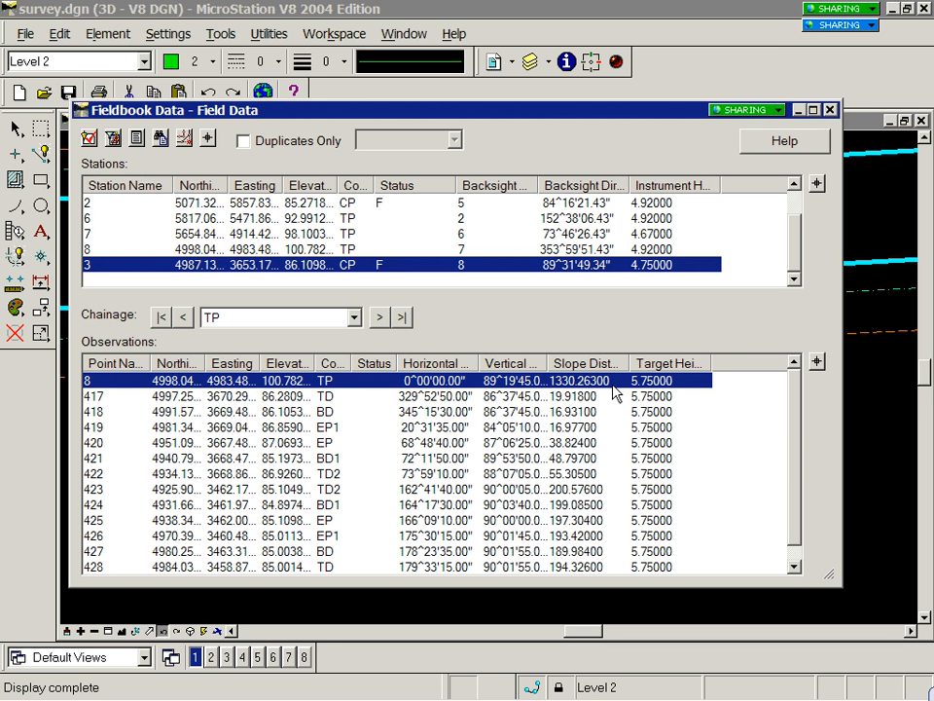
click(137, 142)
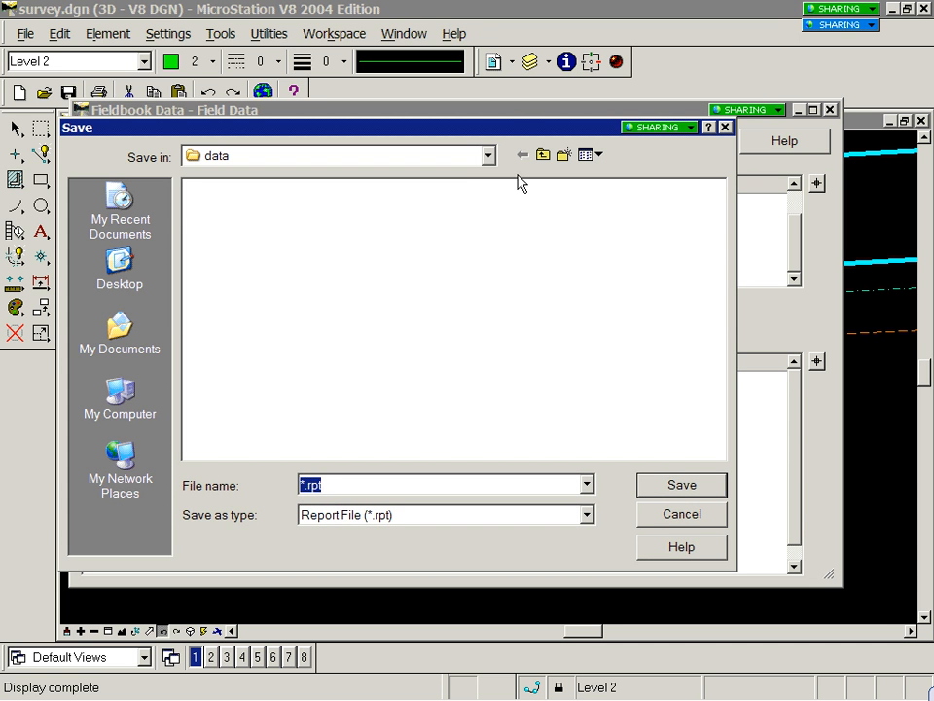
click(684, 518)
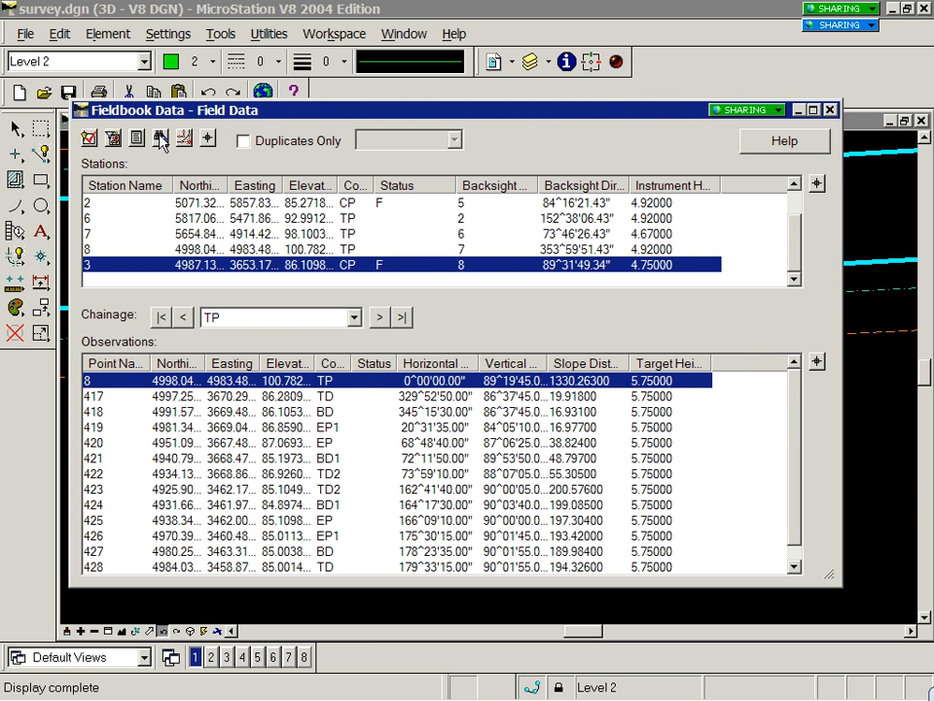
Examine the Point Code Find and Replace options and close them without searching
click(160, 142)
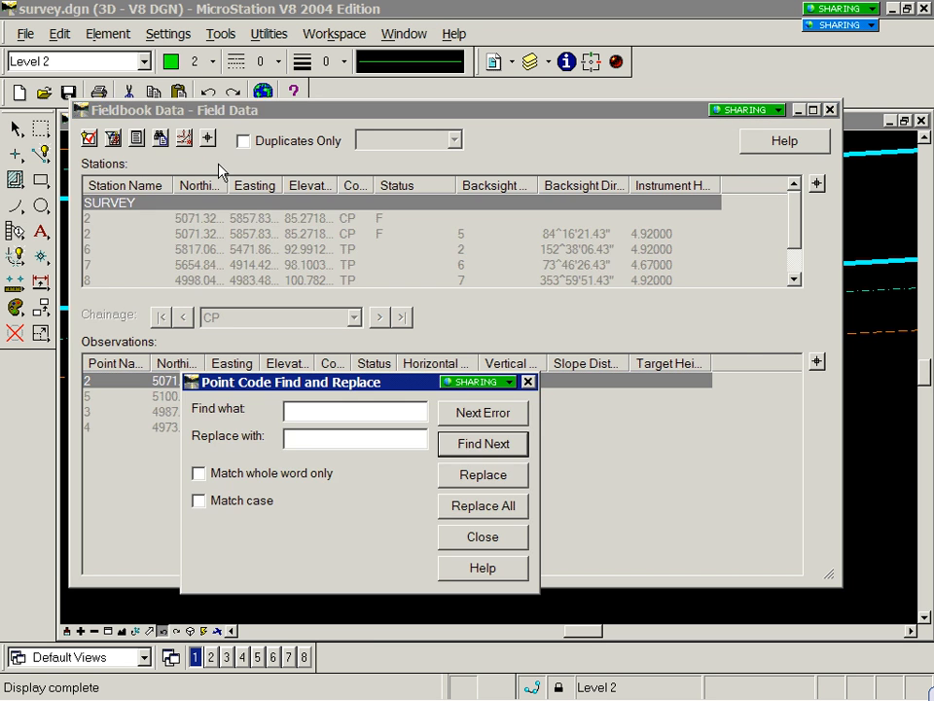
drag(368, 382, 447, 240)
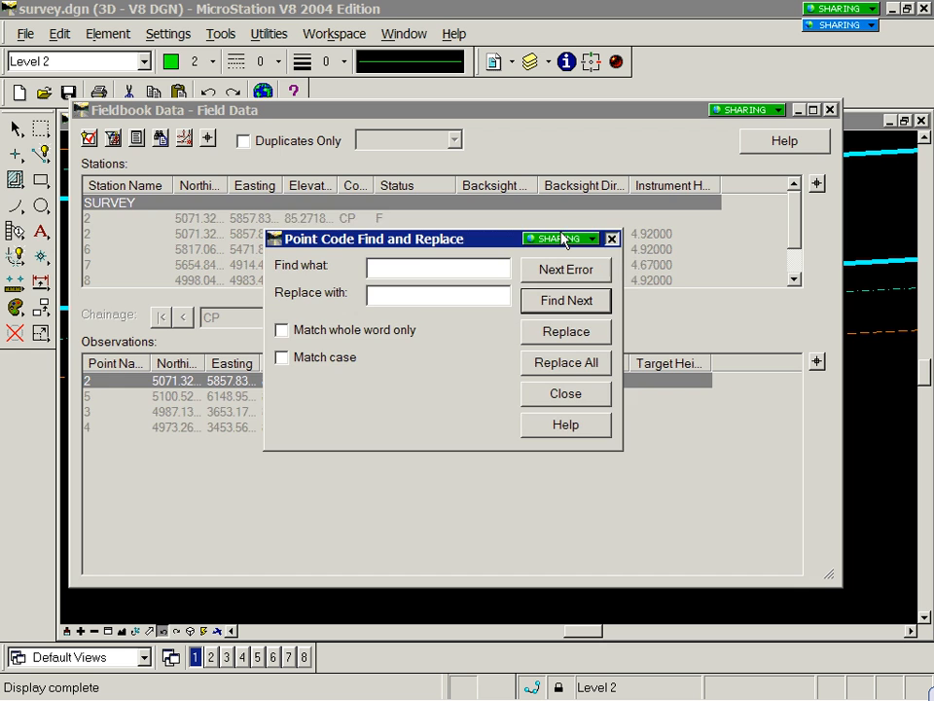
click(612, 239)
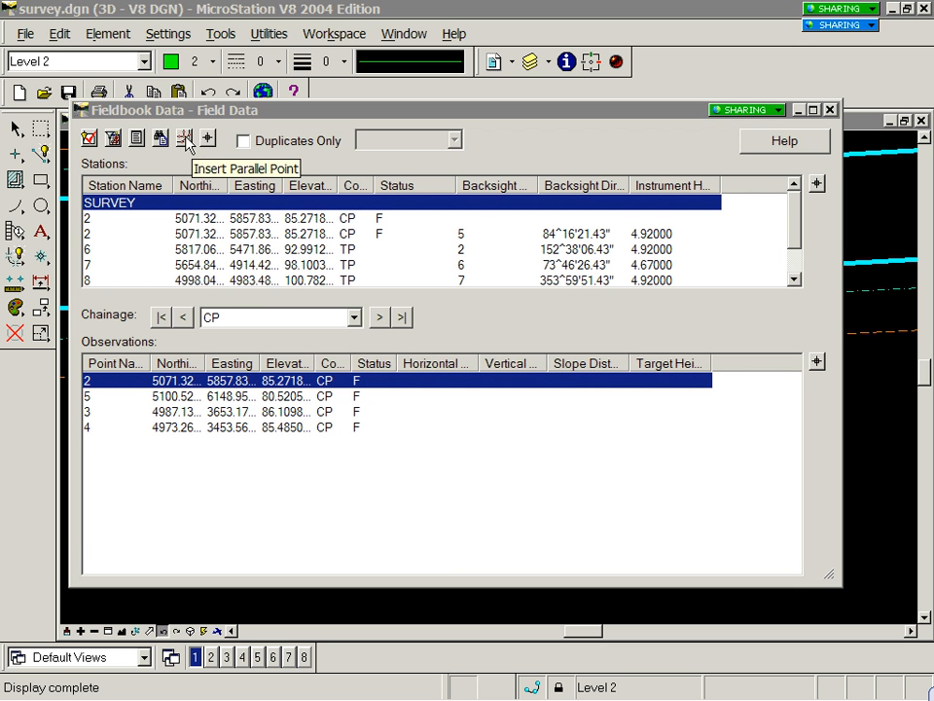
Start Insert Parallel Point, abandon it and reopen the fieldbook data
click(184, 140)
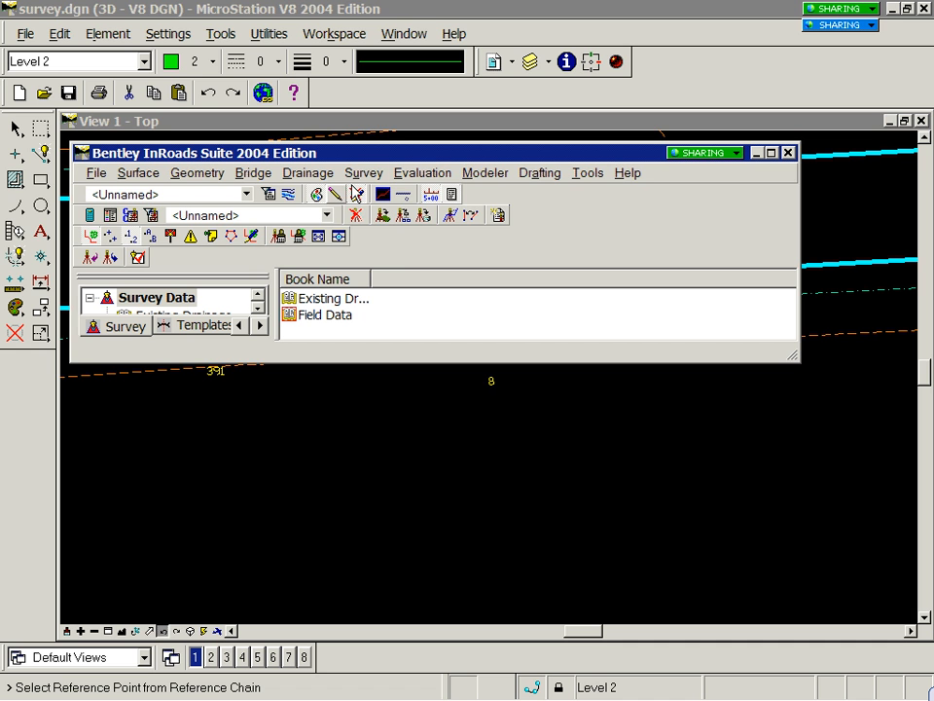
click(364, 173)
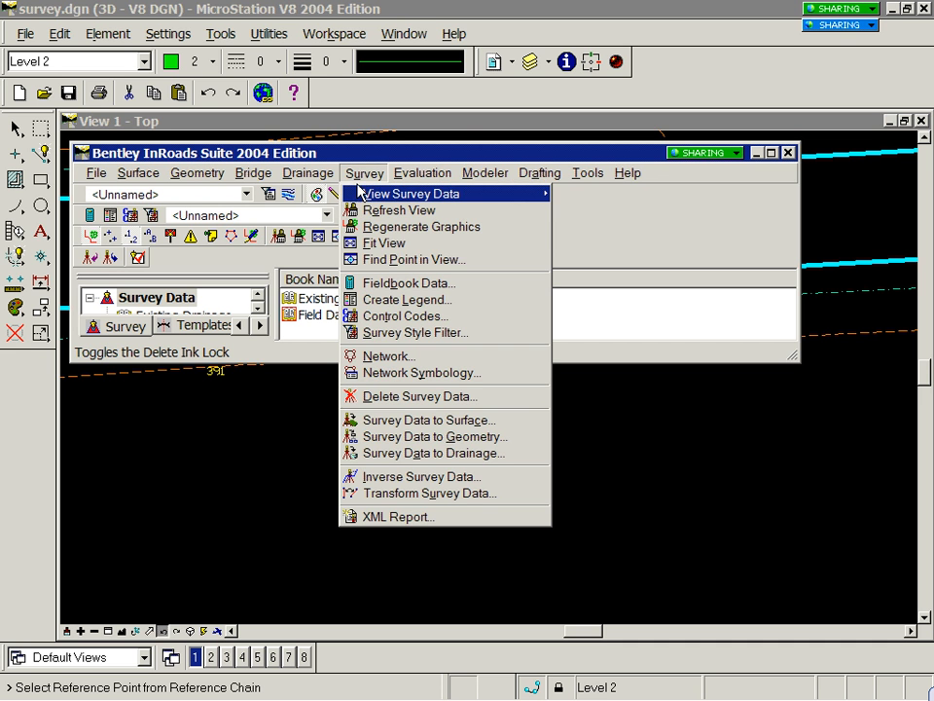
click(379, 283)
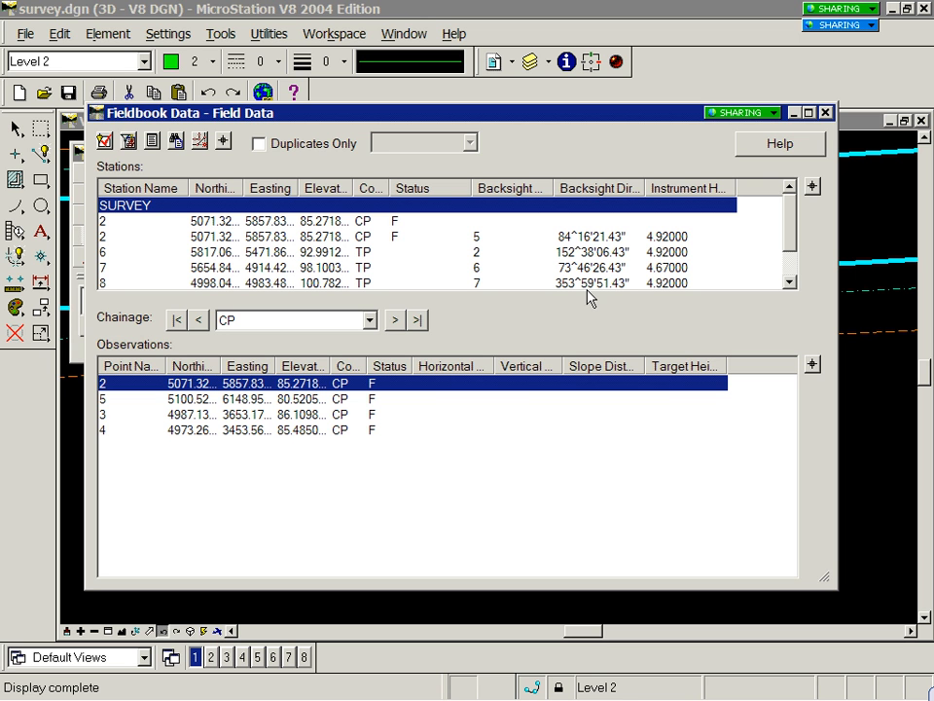
Consult the help for the fieldbook data and close the fieldbook
click(779, 150)
click(780, 144)
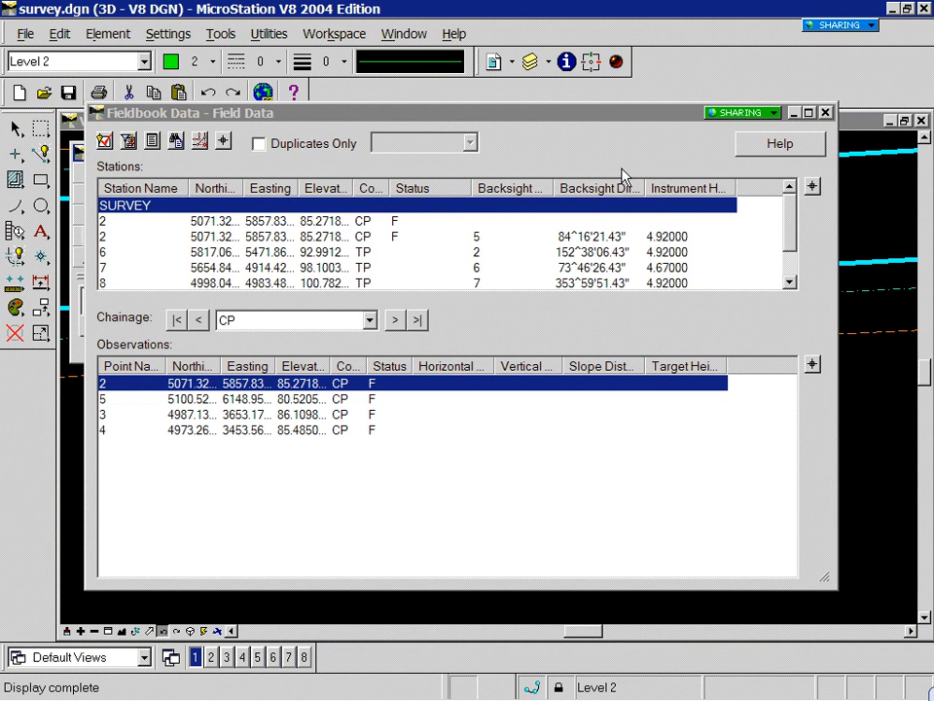
click(827, 113)
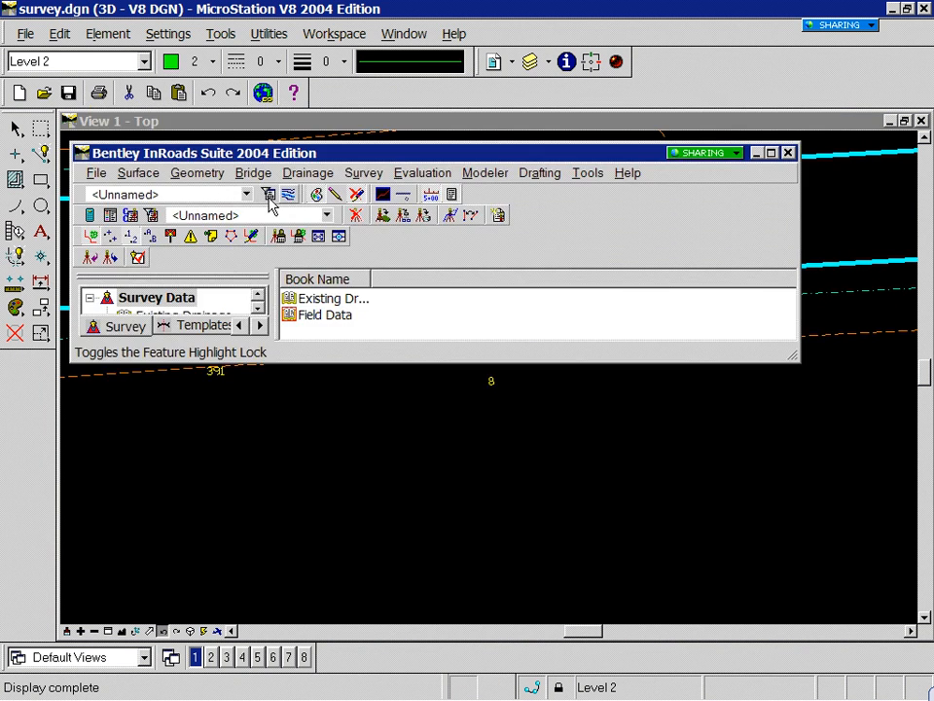
Start a legend titled "FieldBook Data" and sort its style list by style and by alpha code
click(362, 174)
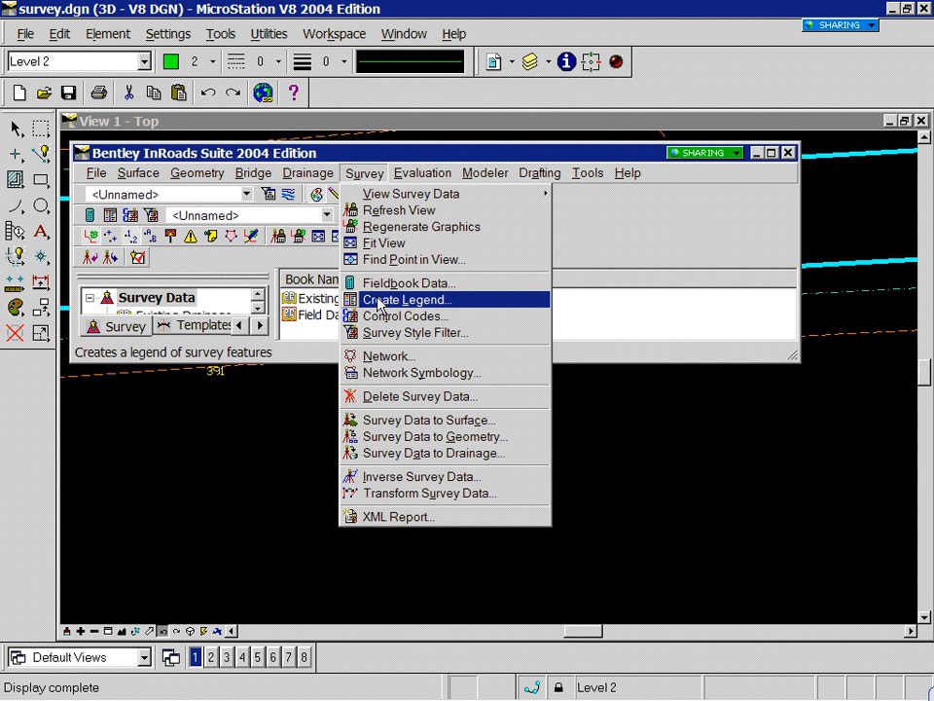
click(380, 304)
drag(353, 215, 337, 151)
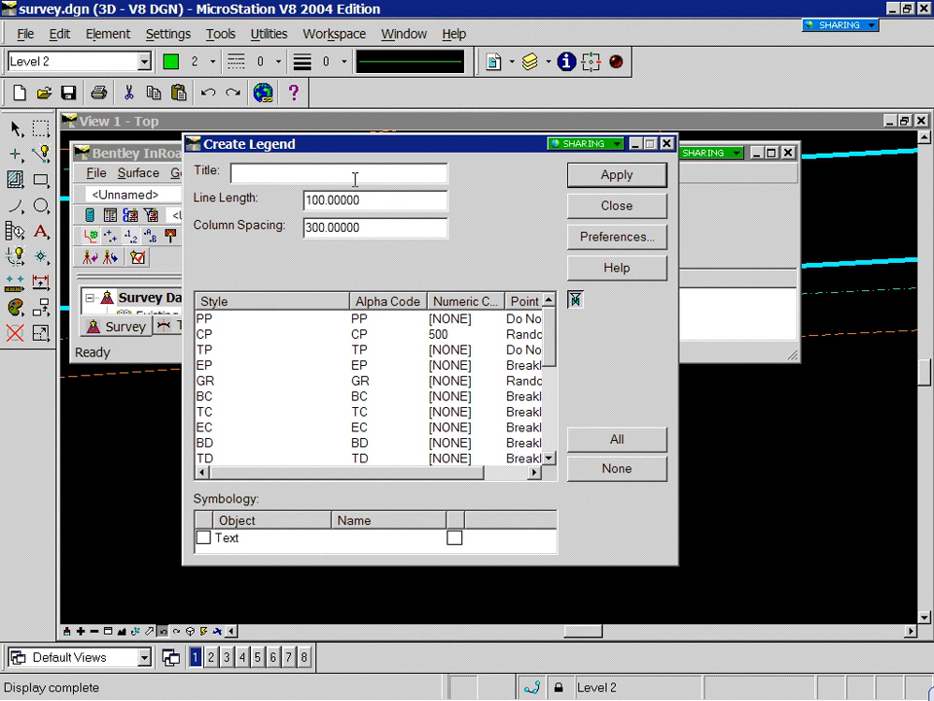
click(237, 172)
text(FieldBook Data)
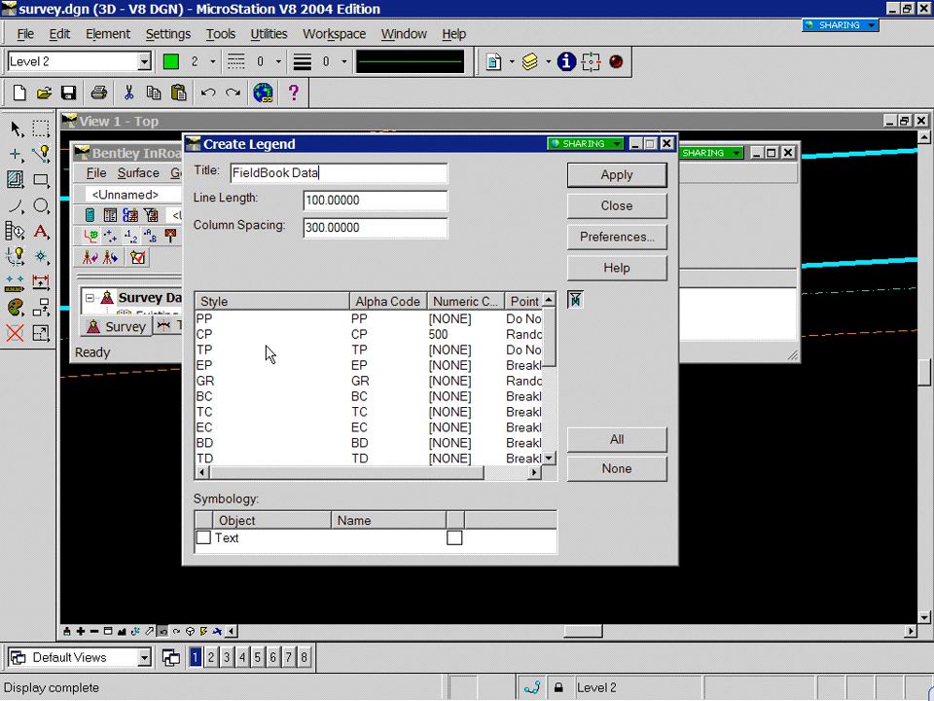
click(324, 303)
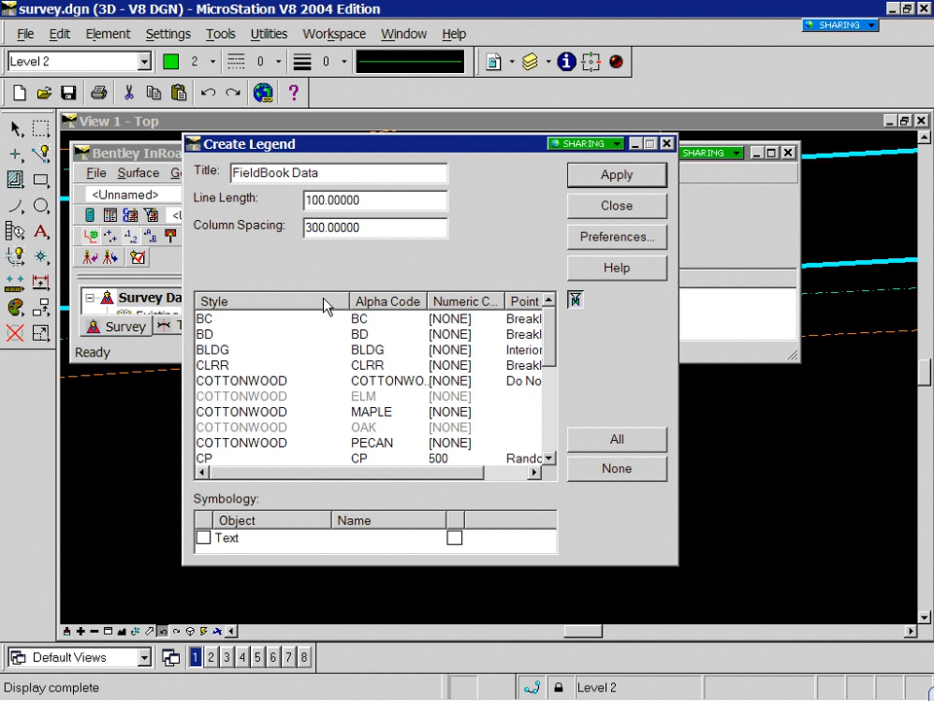
click(380, 303)
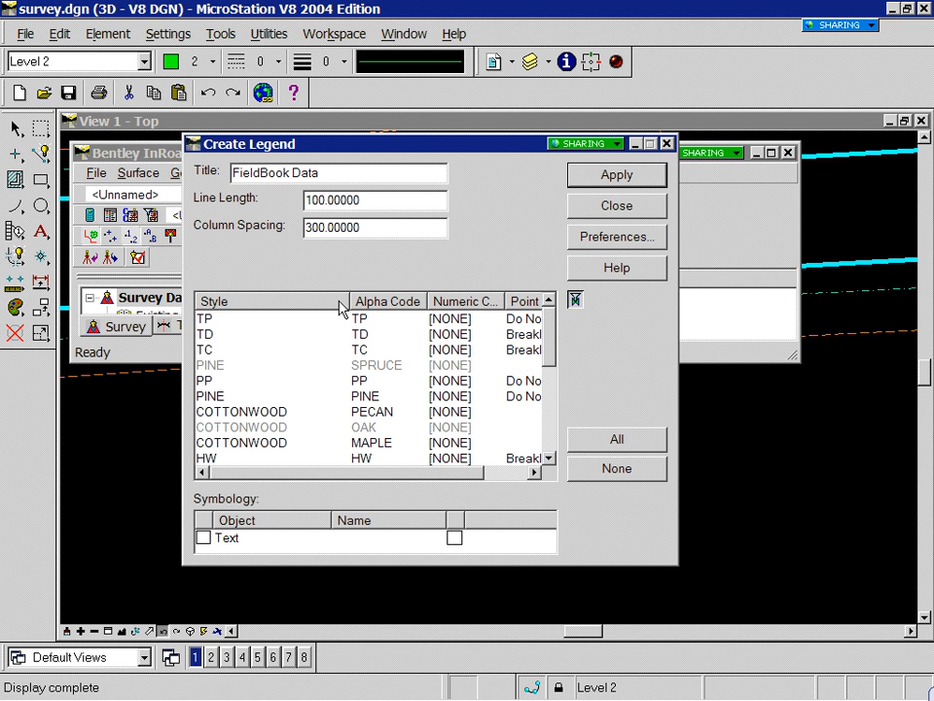
Select the legend styles from PP to PECAN, extend the selection to all styles, and clear it
click(388, 382)
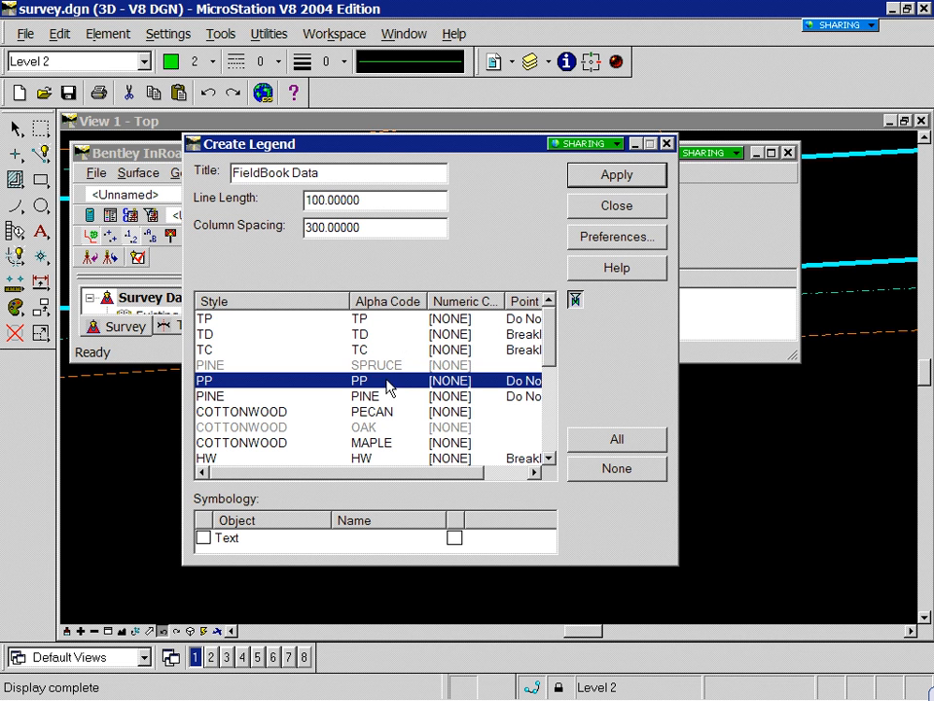
shift+click(371, 413)
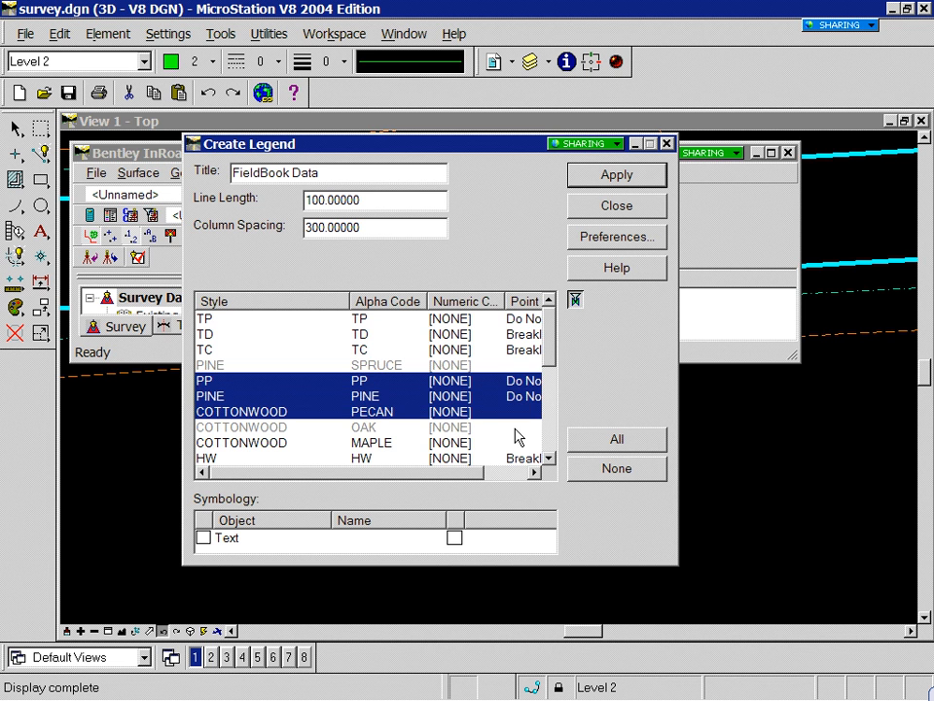
click(622, 440)
click(629, 467)
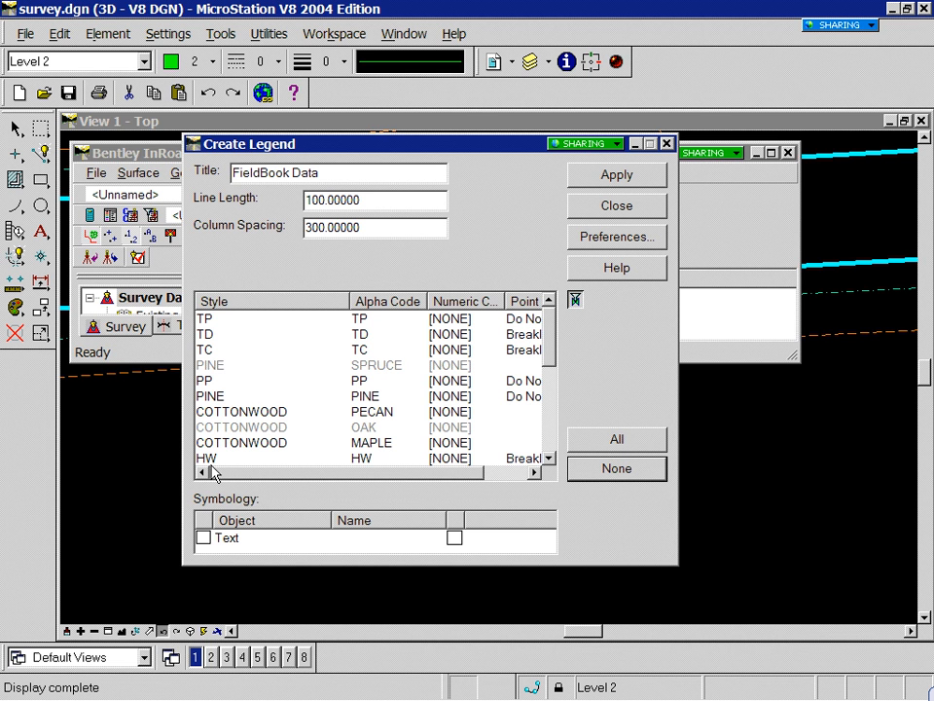
Examine the legend's text symbology settings, cancel them and close the legend setup without applying it
click(243, 543)
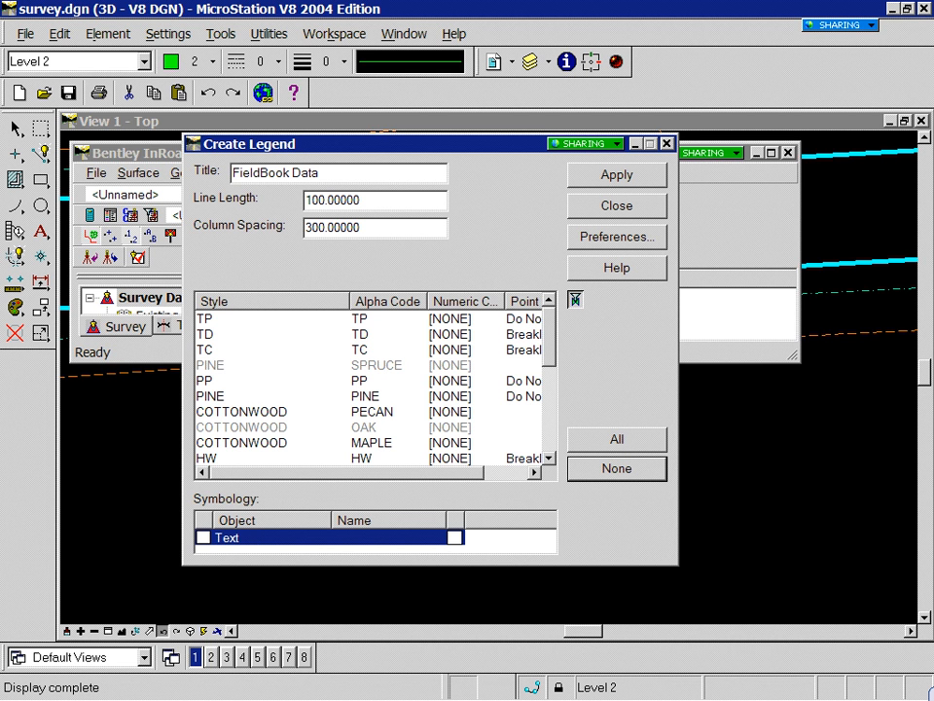
double_click(251, 542)
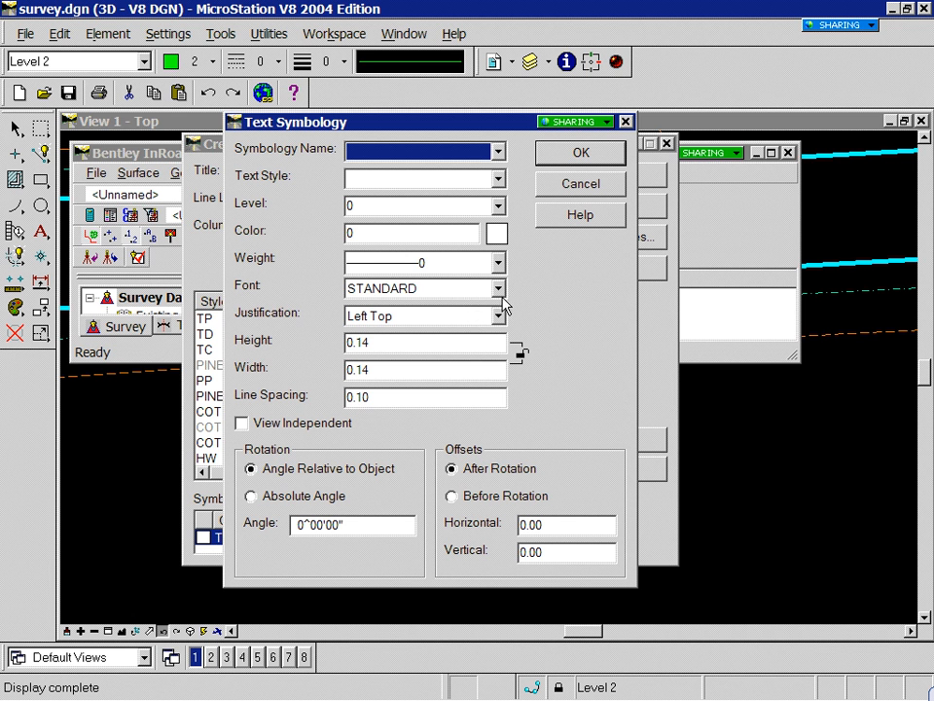
click(580, 185)
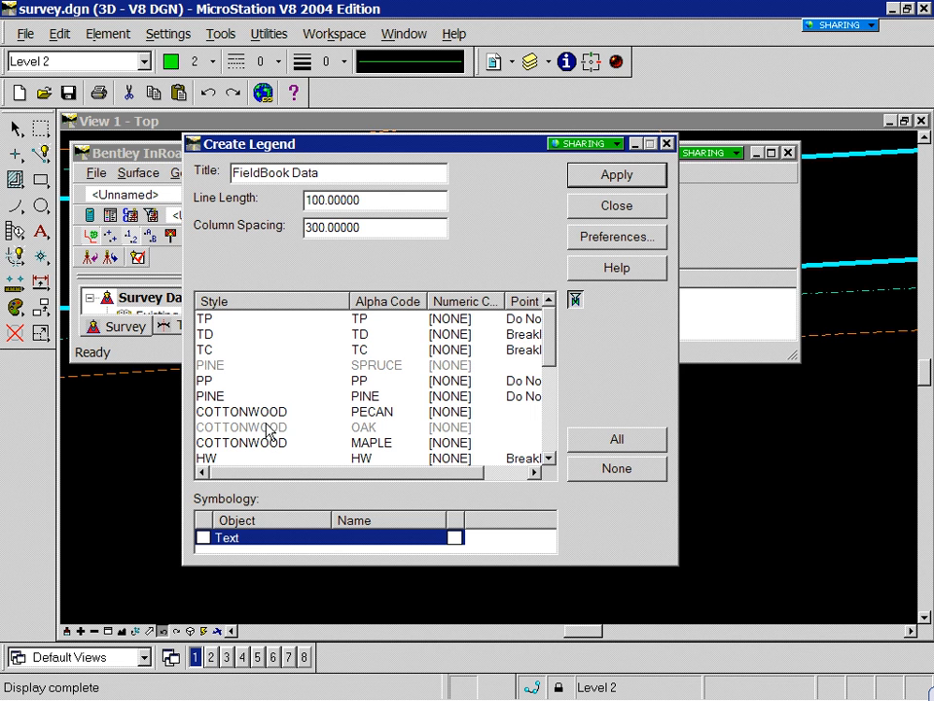
click(587, 208)
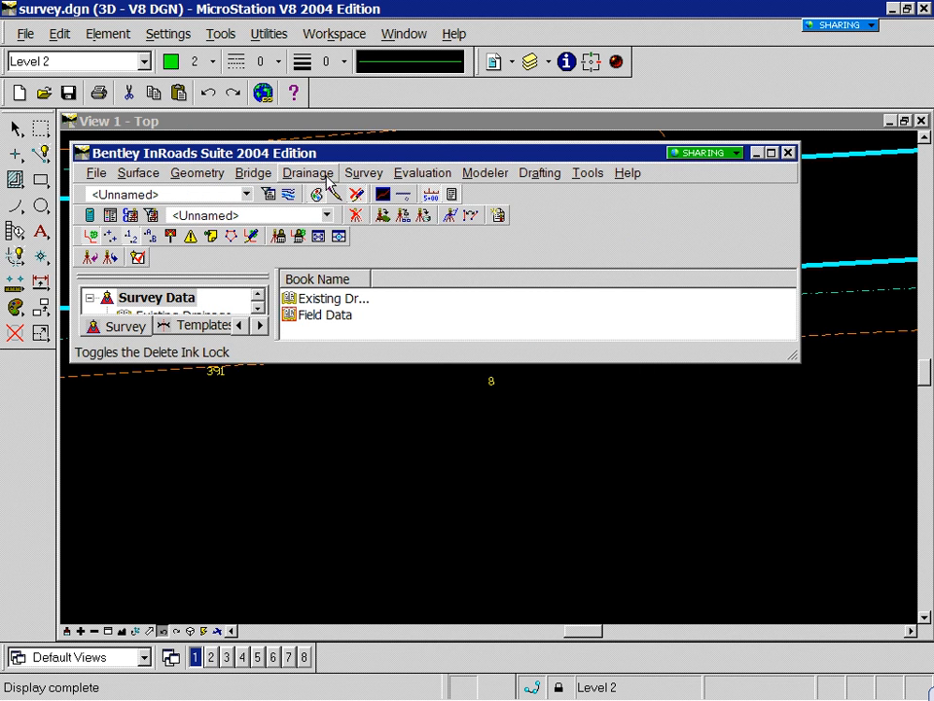
Open the survey control codes and narrow the Description, Alpha and Numeric columns so all three can be read
click(364, 172)
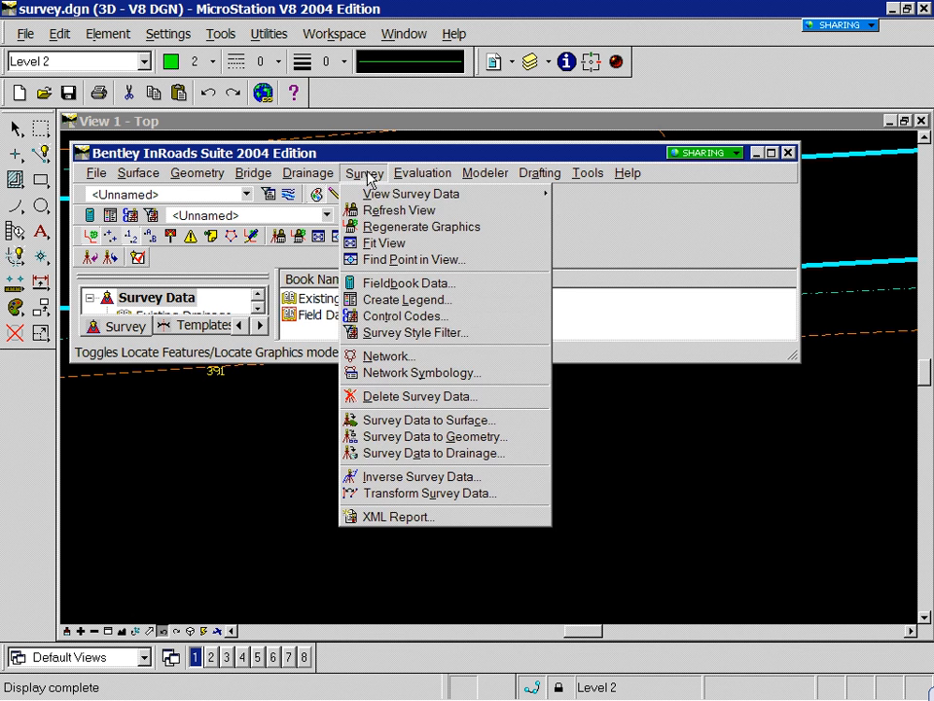
click(401, 316)
drag(395, 285, 316, 202)
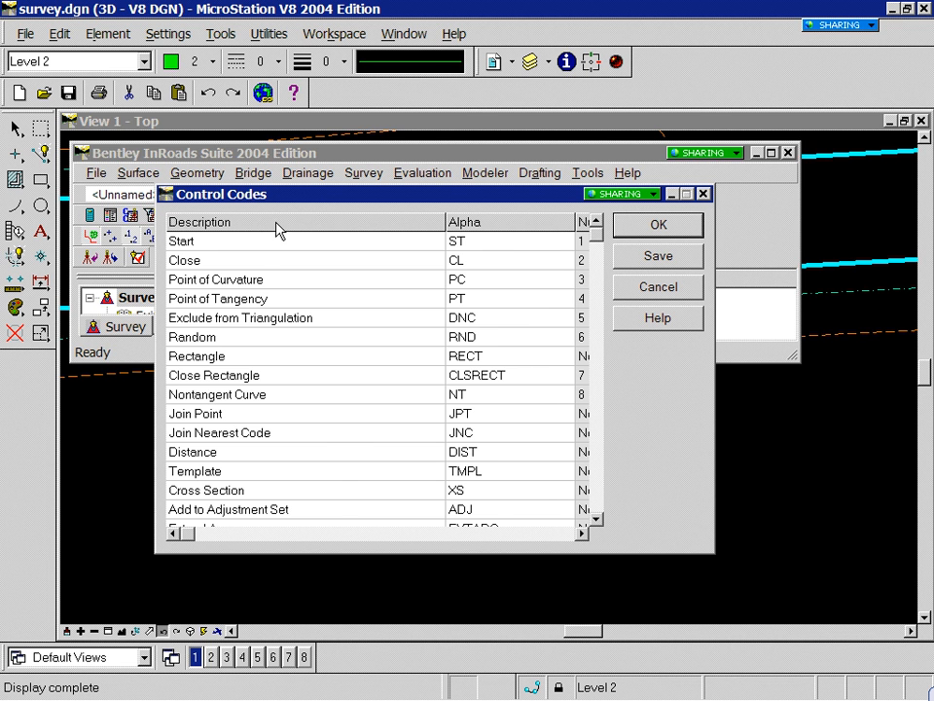
drag(446, 218, 341, 218)
drag(417, 218, 340, 217)
drag(470, 218, 435, 219)
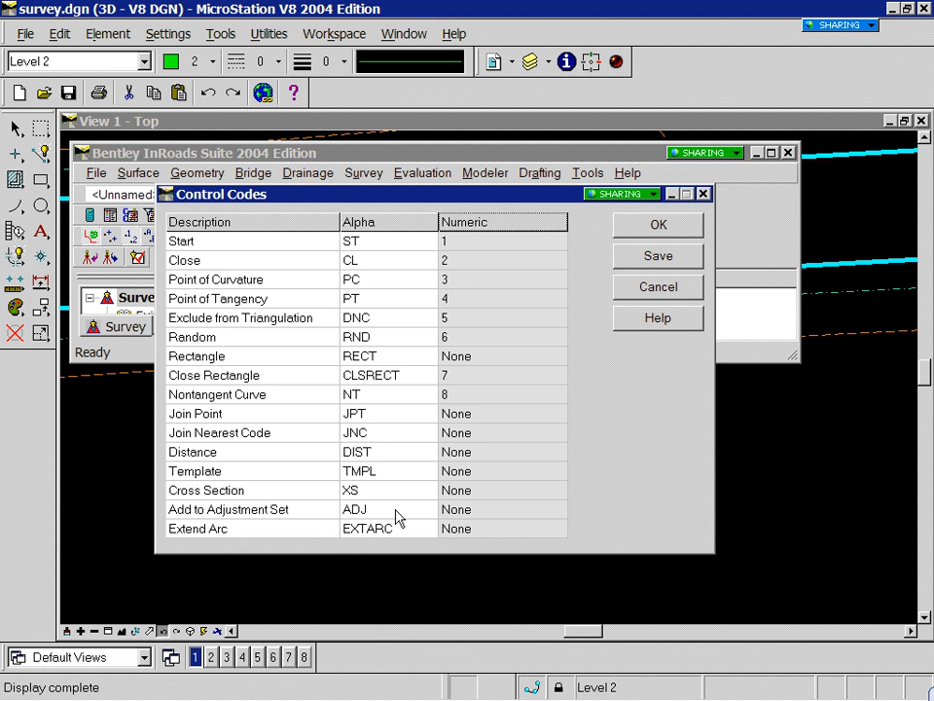
Read the control codes help from the code descriptions through the cross section examples, then cancel the control codes dialog
click(630, 321)
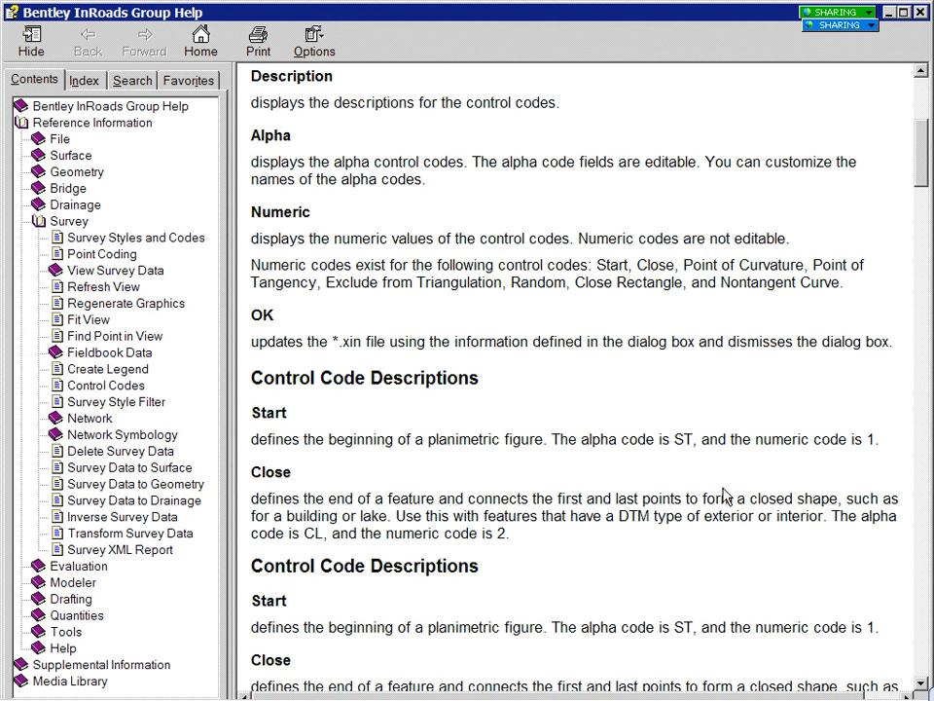
scroll(725, 497, down, 15)
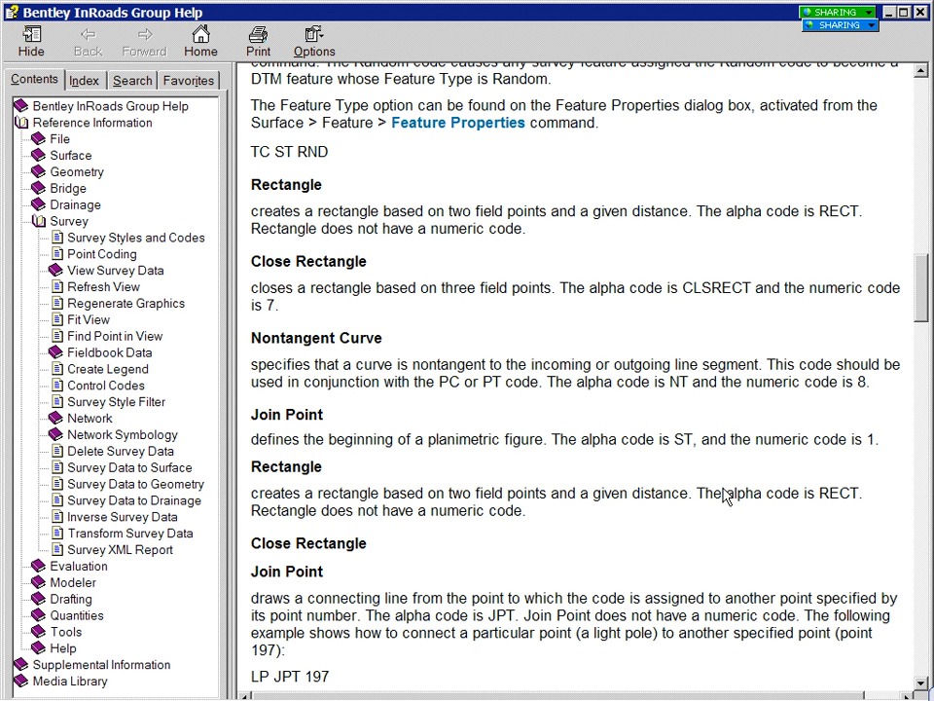
scroll(657, 548, down, 10)
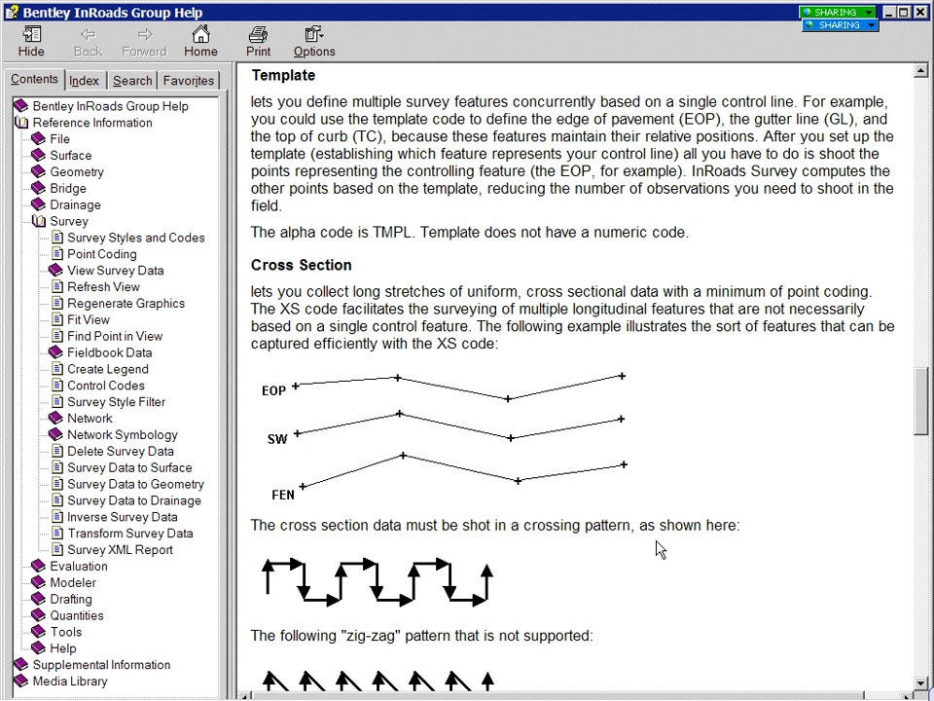
scroll(657, 548, down, 5)
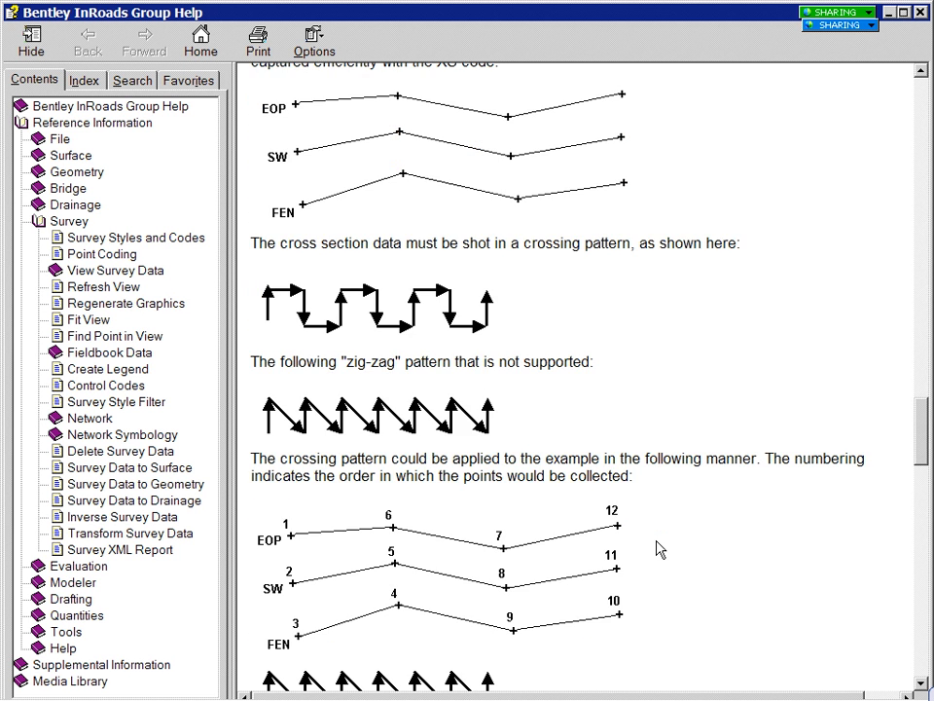
scroll(657, 548, down, 10)
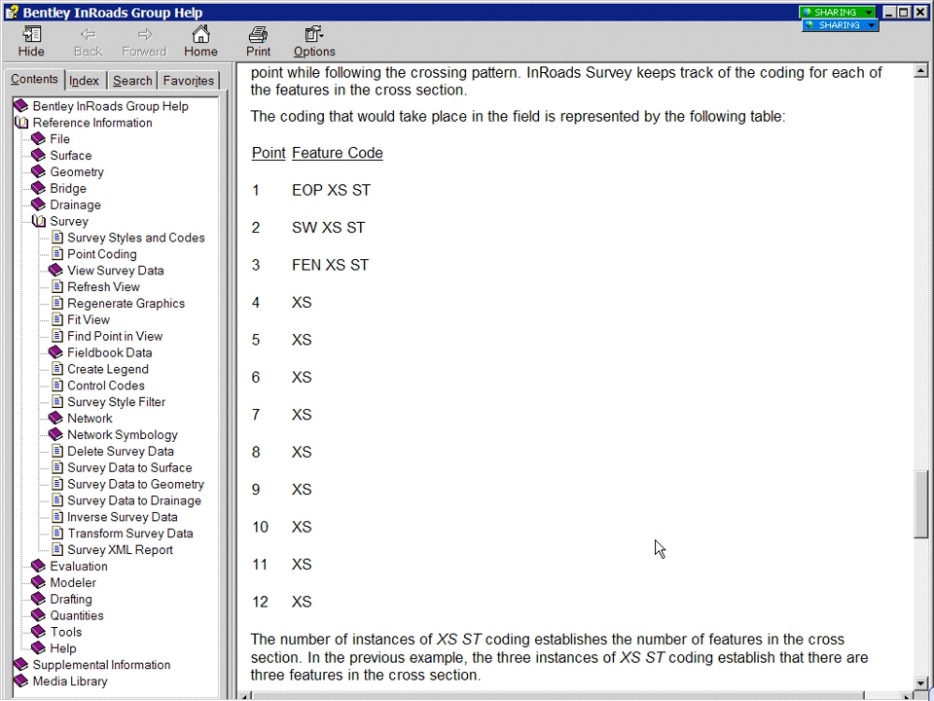
scroll(657, 548, down, 12)
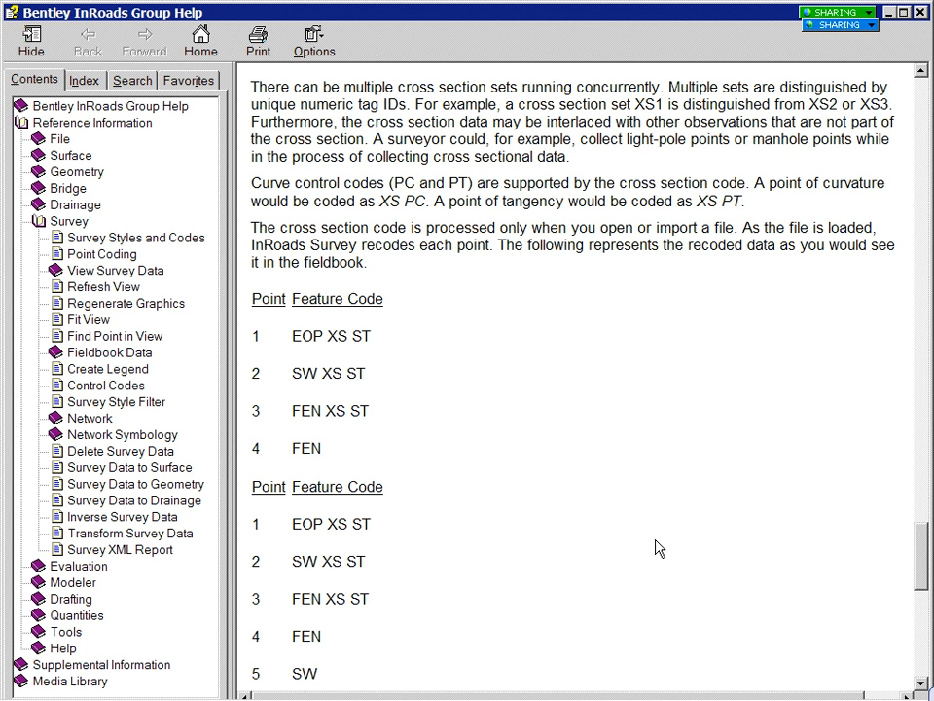
scroll(654, 545, down, 14)
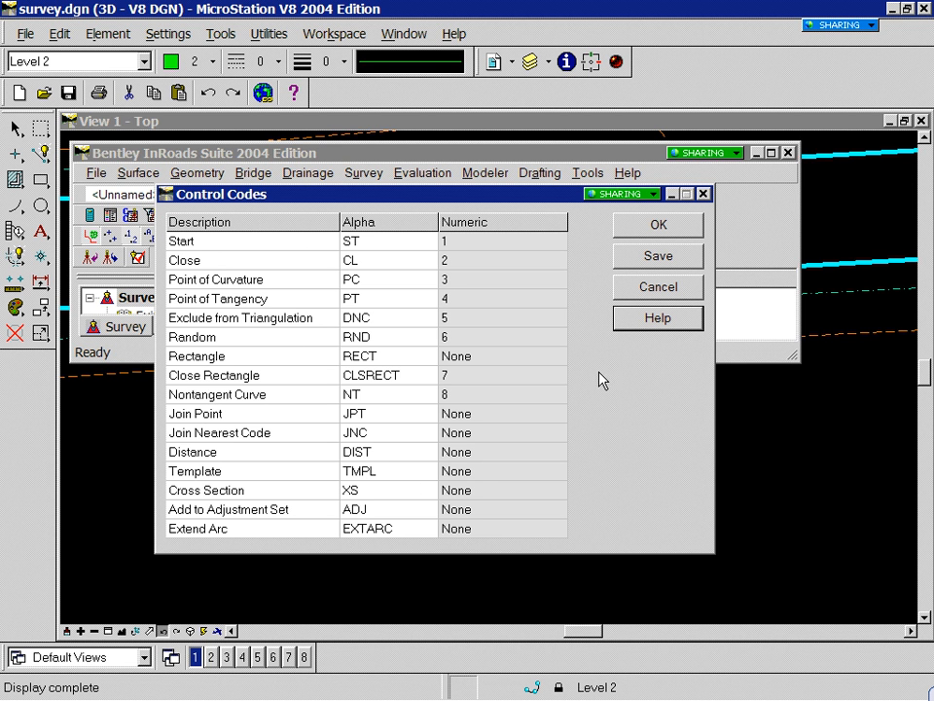
click(668, 291)
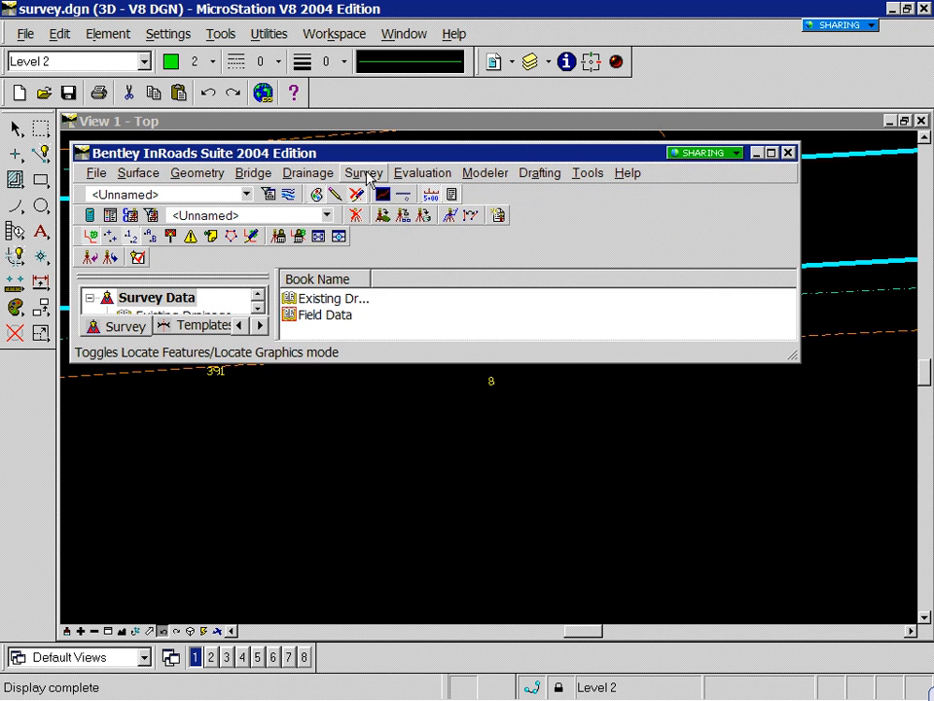
Examine the Survey Style Filter's property choices and its rule value, keeping Description as the property, and cancel the filter
click(366, 174)
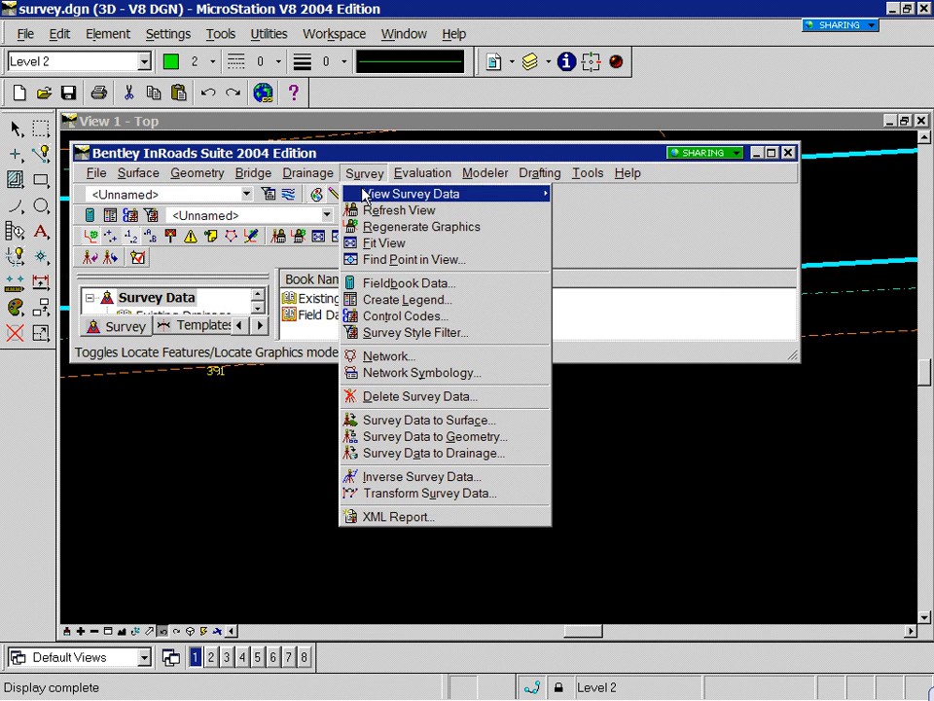
click(404, 333)
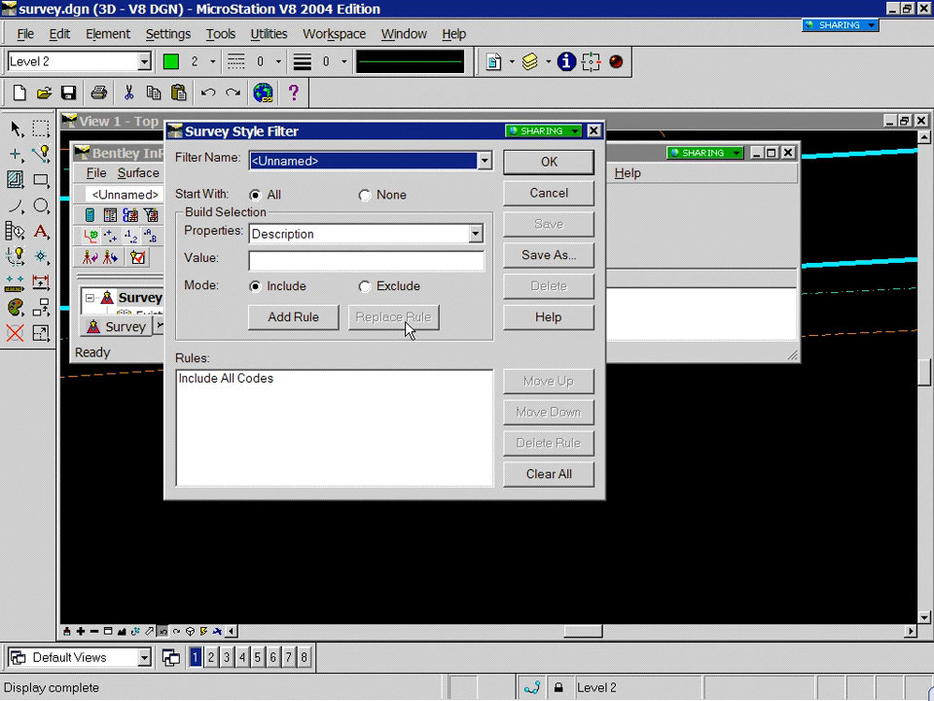
drag(396, 139, 437, 209)
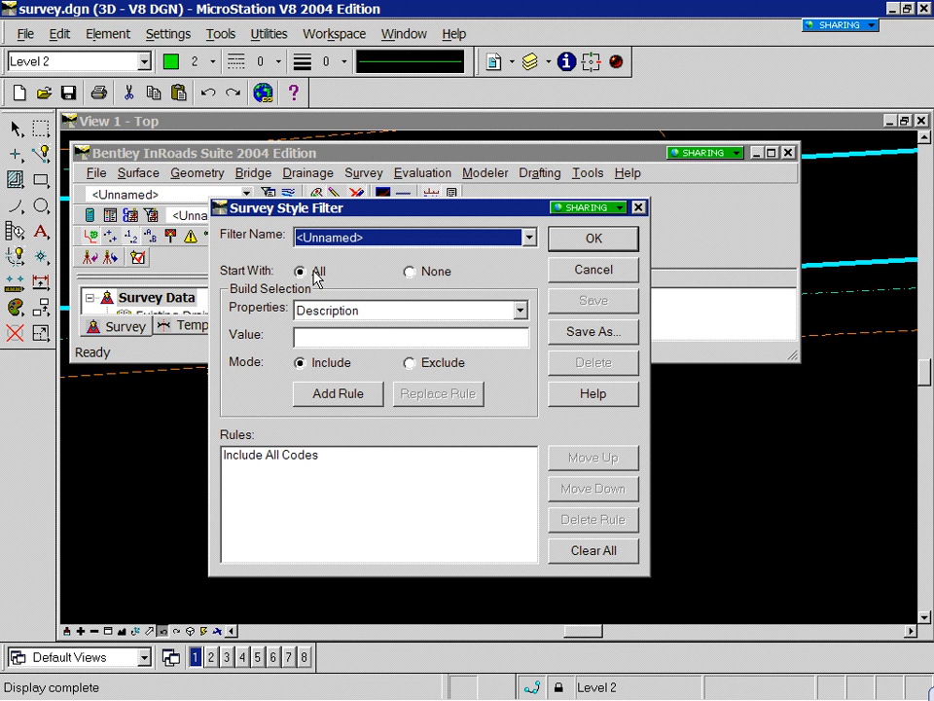
click(521, 311)
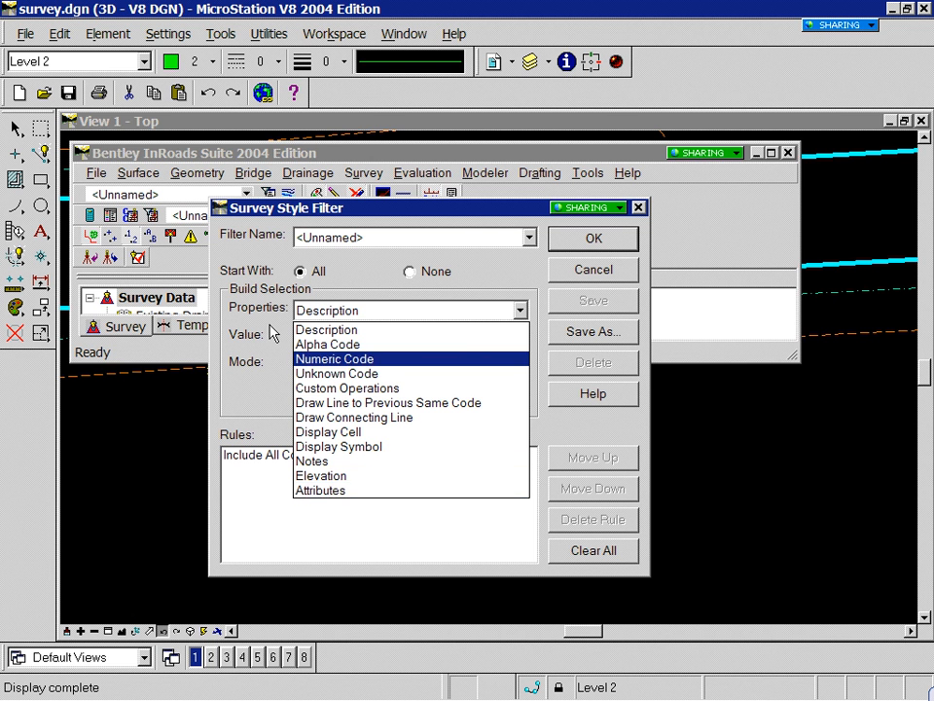
click(321, 329)
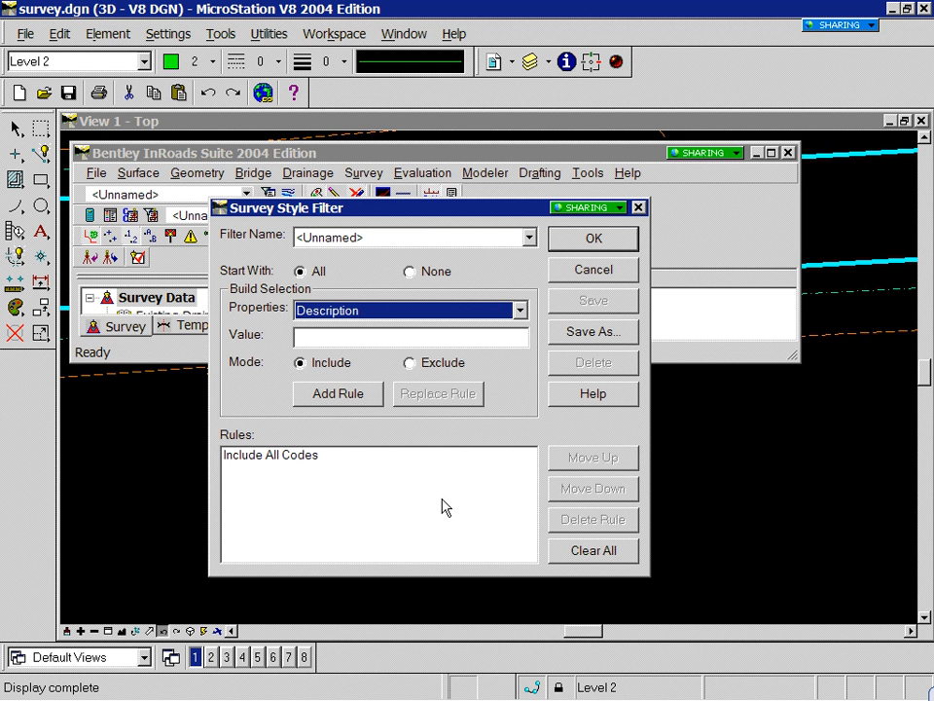
click(348, 336)
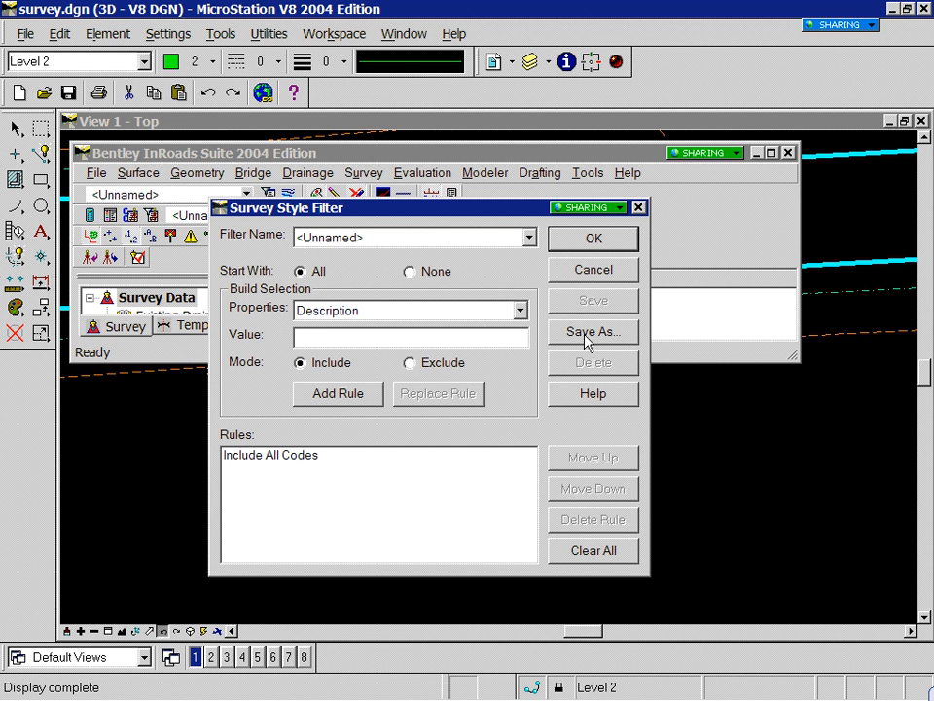
click(596, 271)
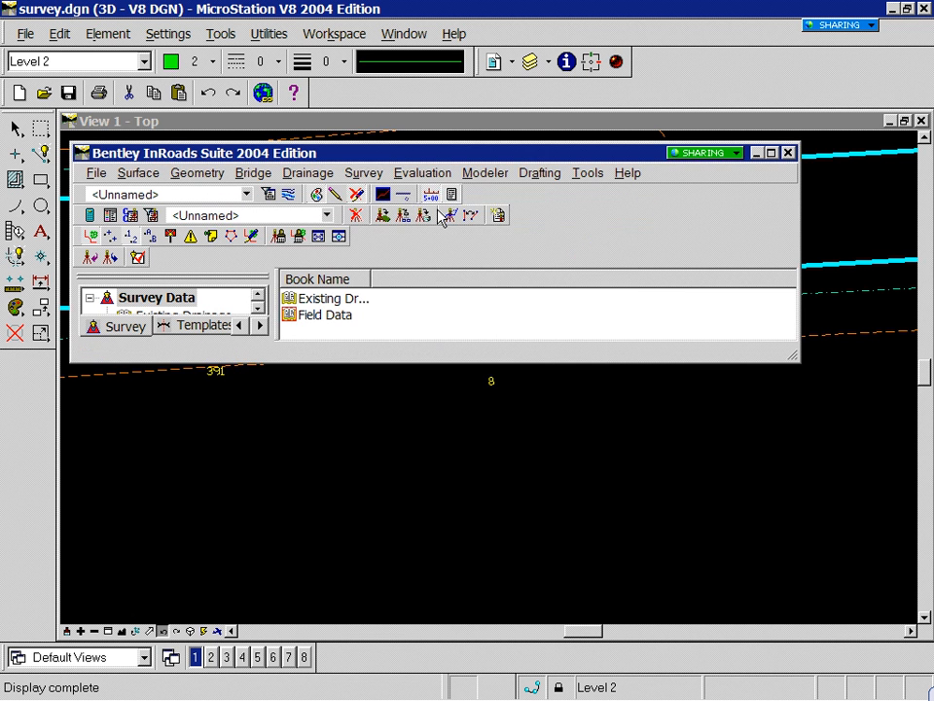
Load the survey data into the Default network, including redundant shots to unoccupied points and foresight observations to backsight points
click(363, 173)
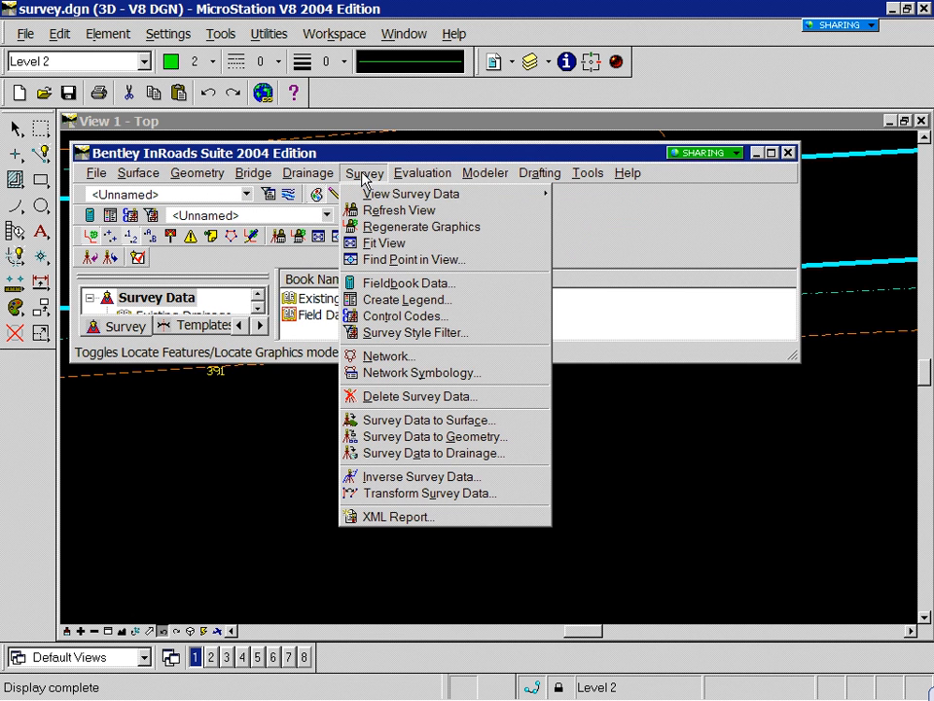
click(385, 358)
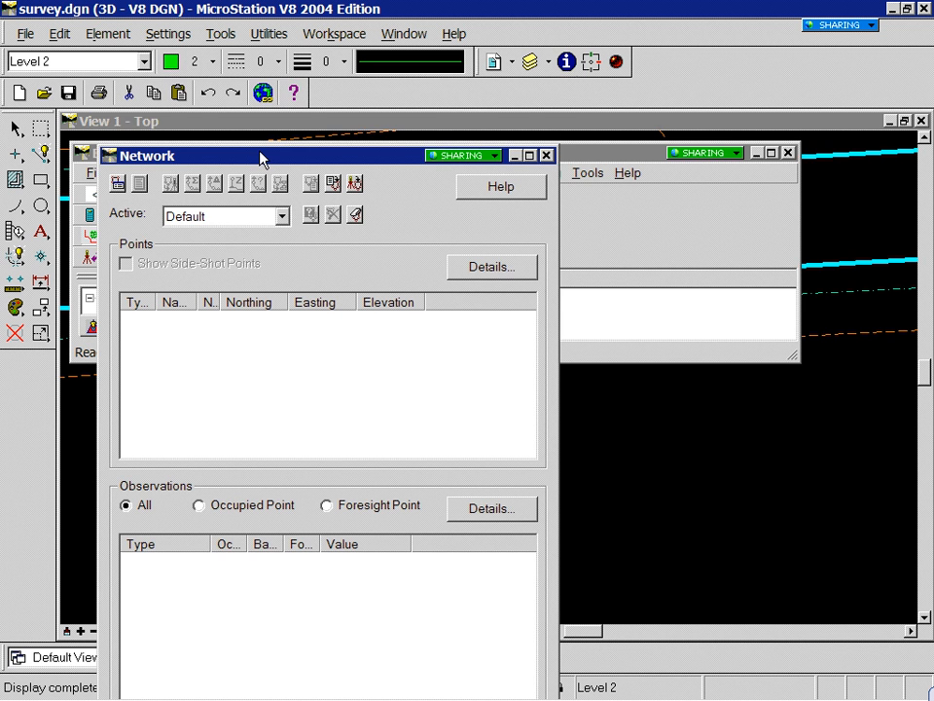
drag(261, 156, 265, 83)
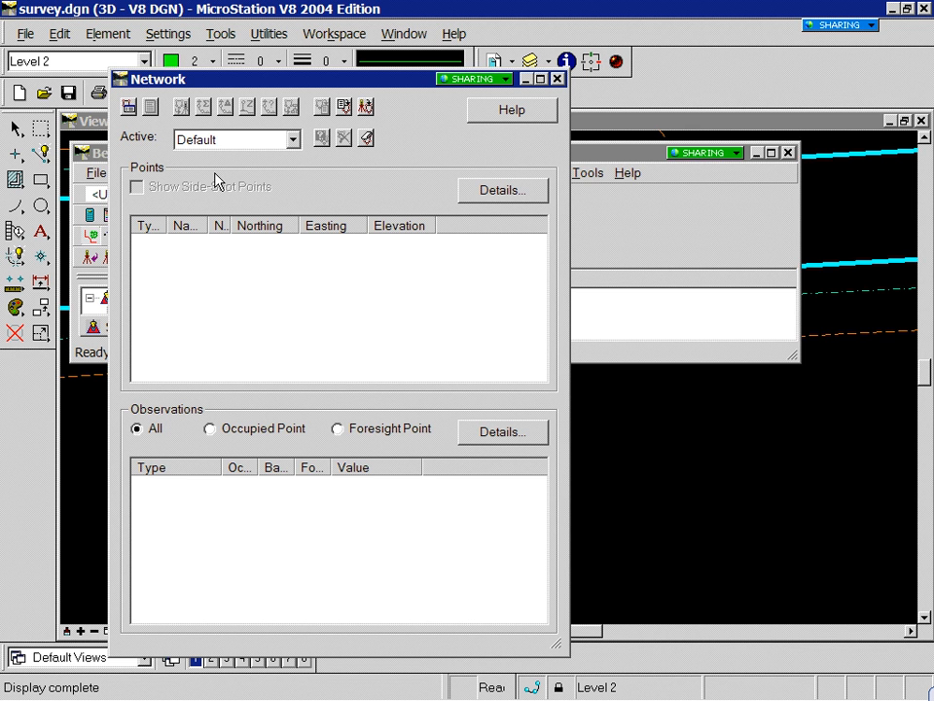
click(366, 107)
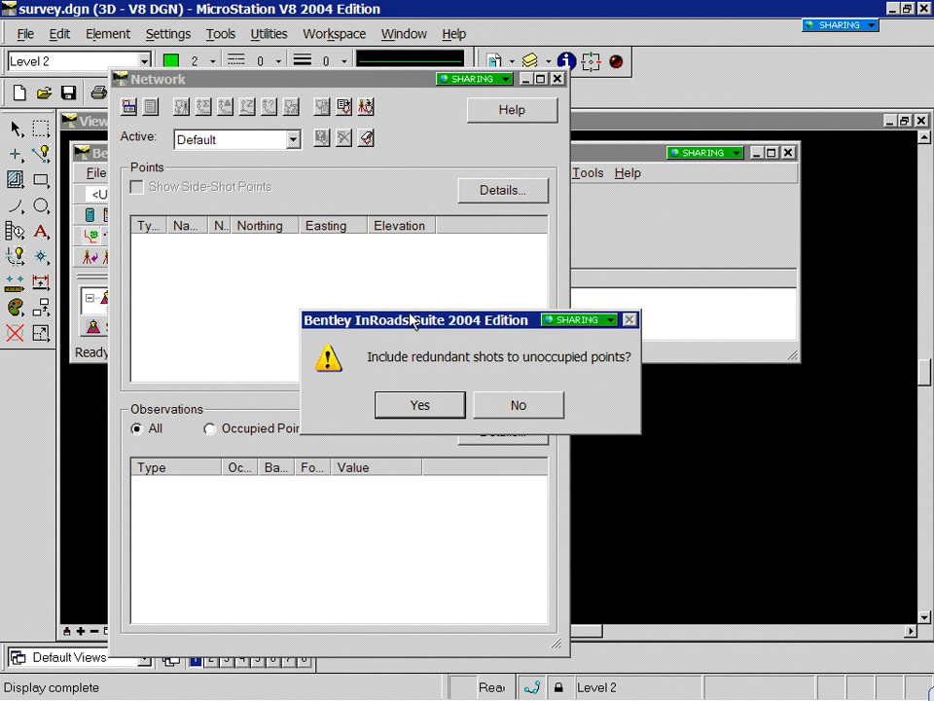
click(410, 409)
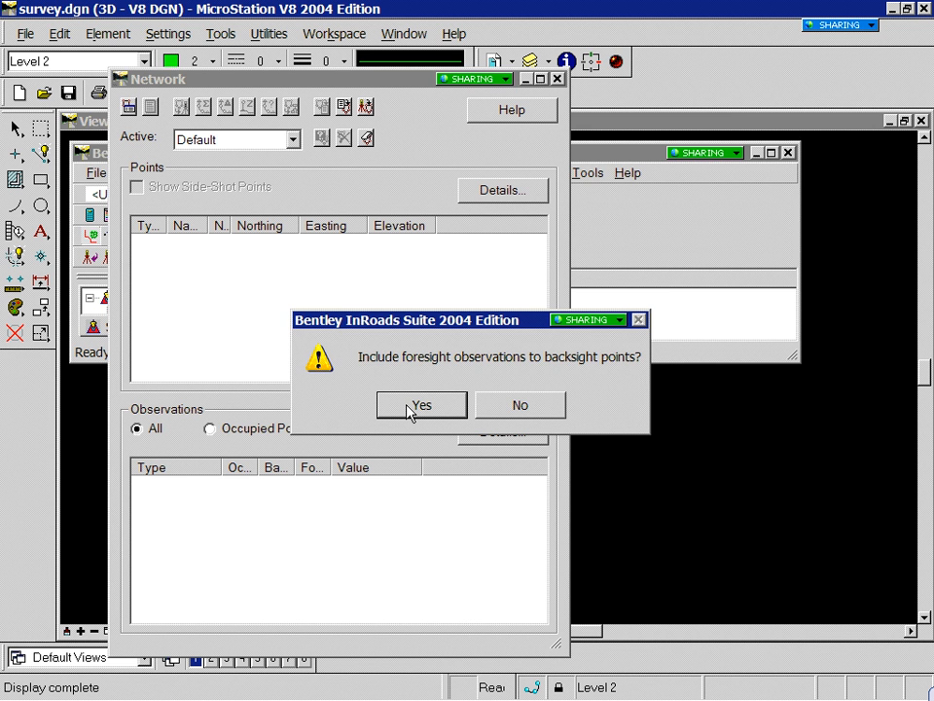
click(410, 409)
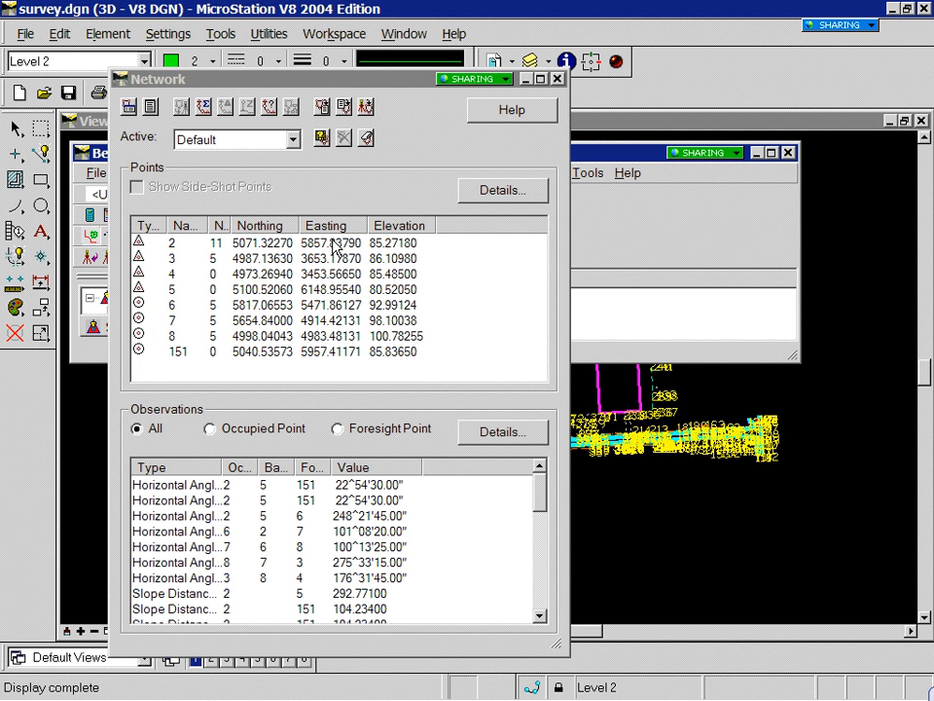
Review the network point details for points 2 and 3, then close the details and the network
click(497, 192)
drag(472, 117, 423, 308)
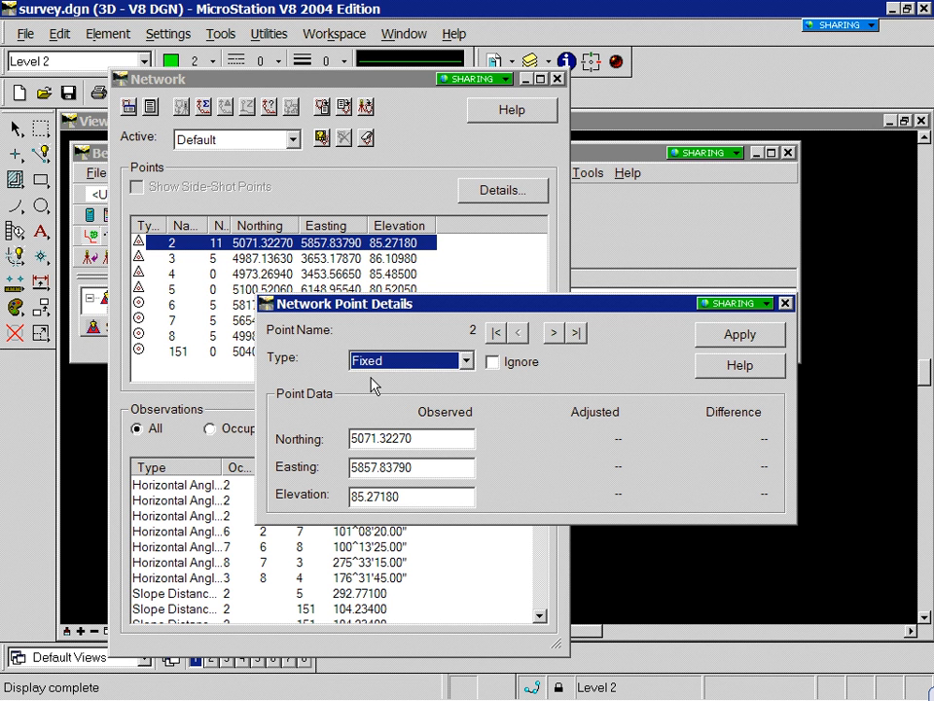
click(554, 335)
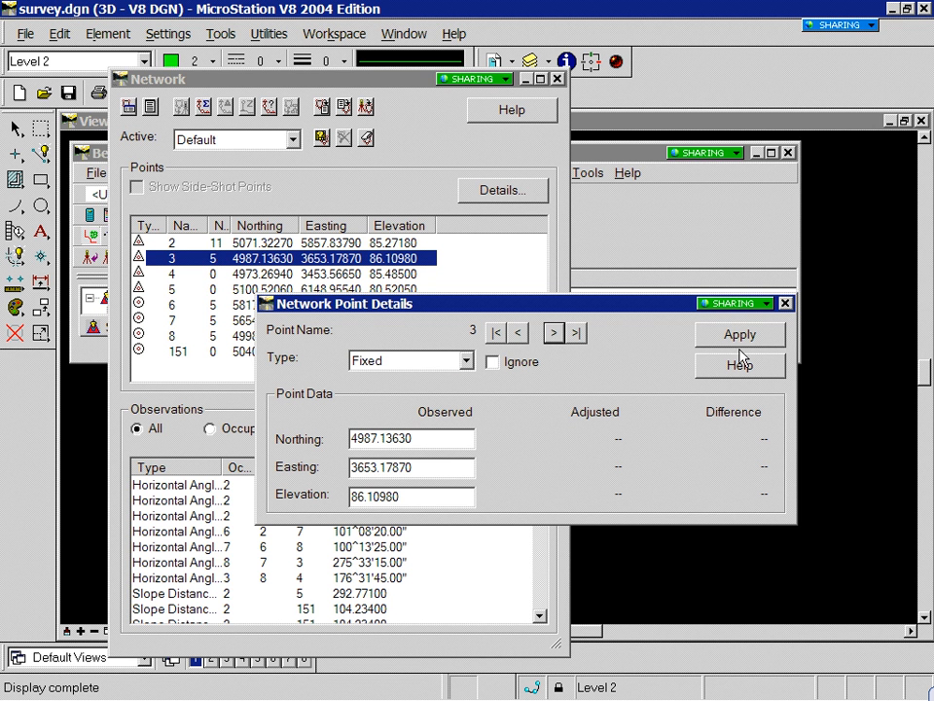
click(786, 305)
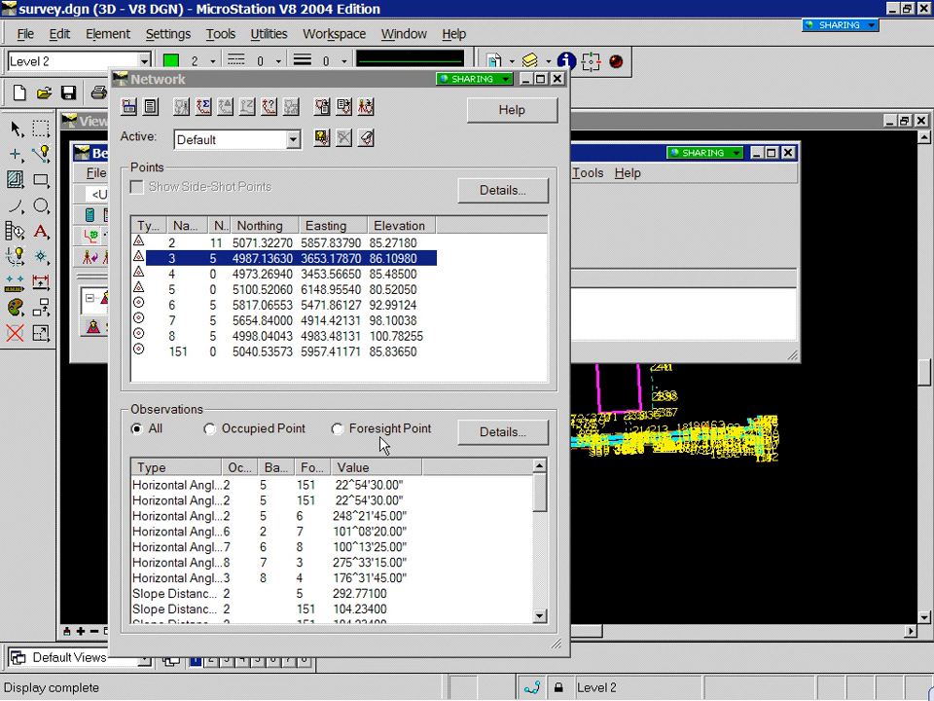
click(558, 80)
Review the network symbology settings for traverses, points, observations and least squares, and close them without applying anything
click(364, 172)
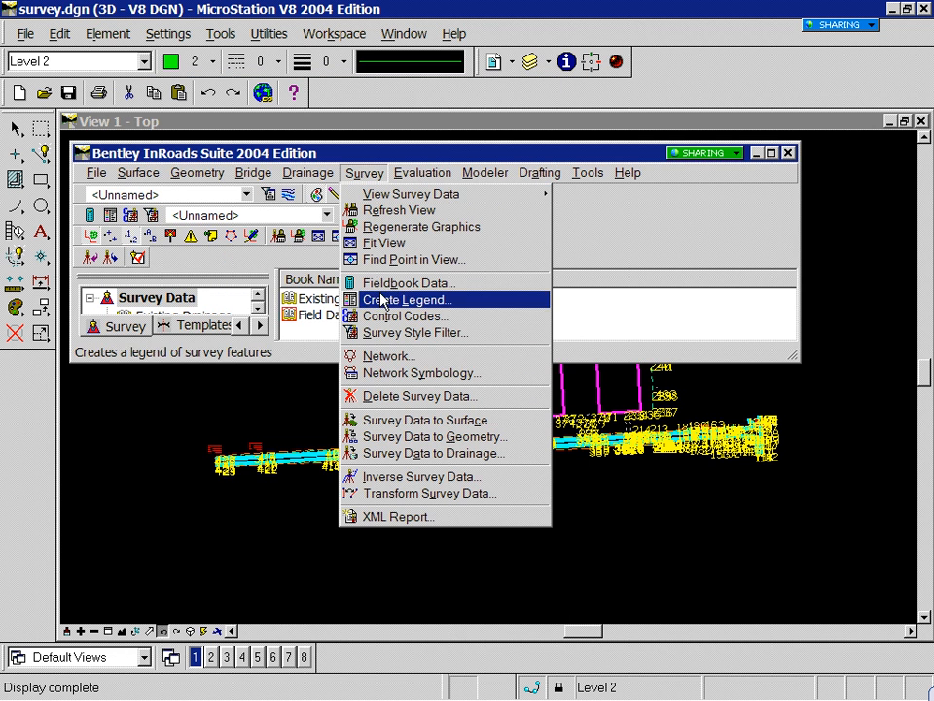
click(395, 374)
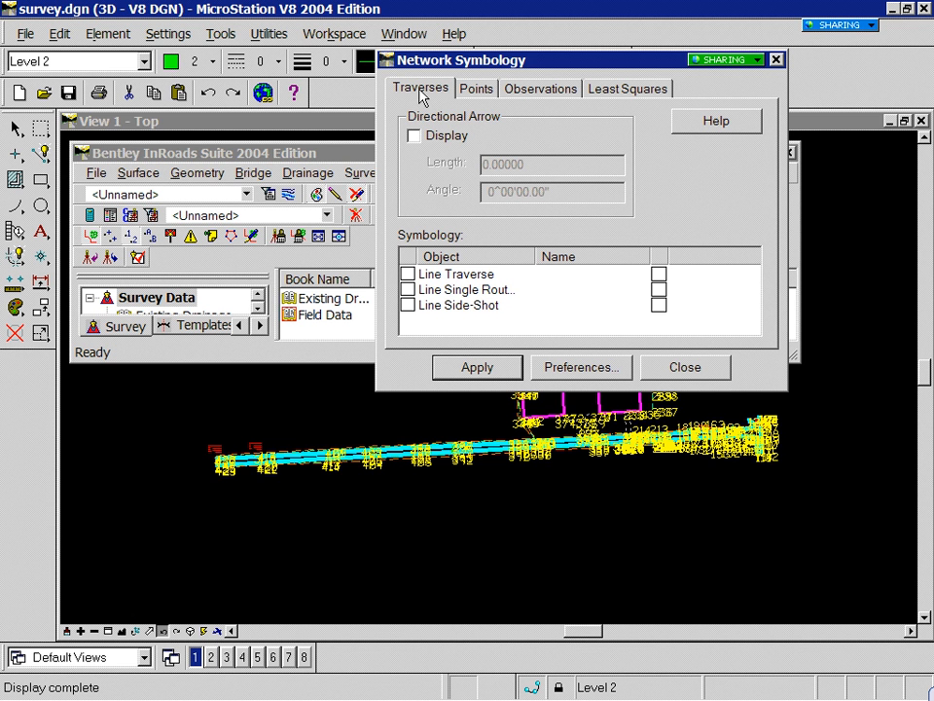
click(476, 88)
click(540, 89)
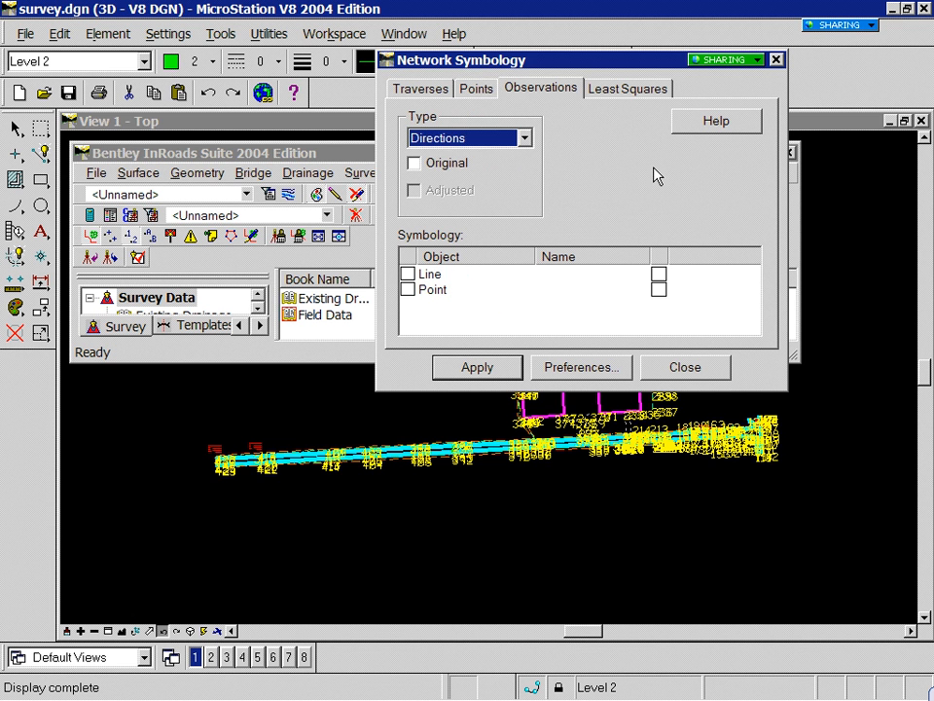
click(628, 91)
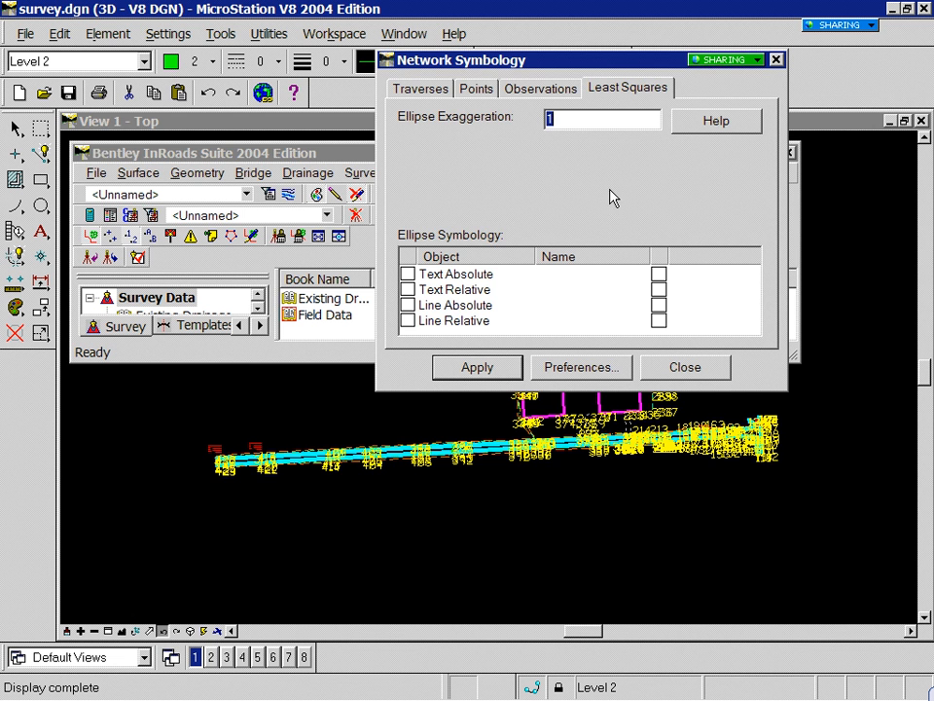
click(699, 372)
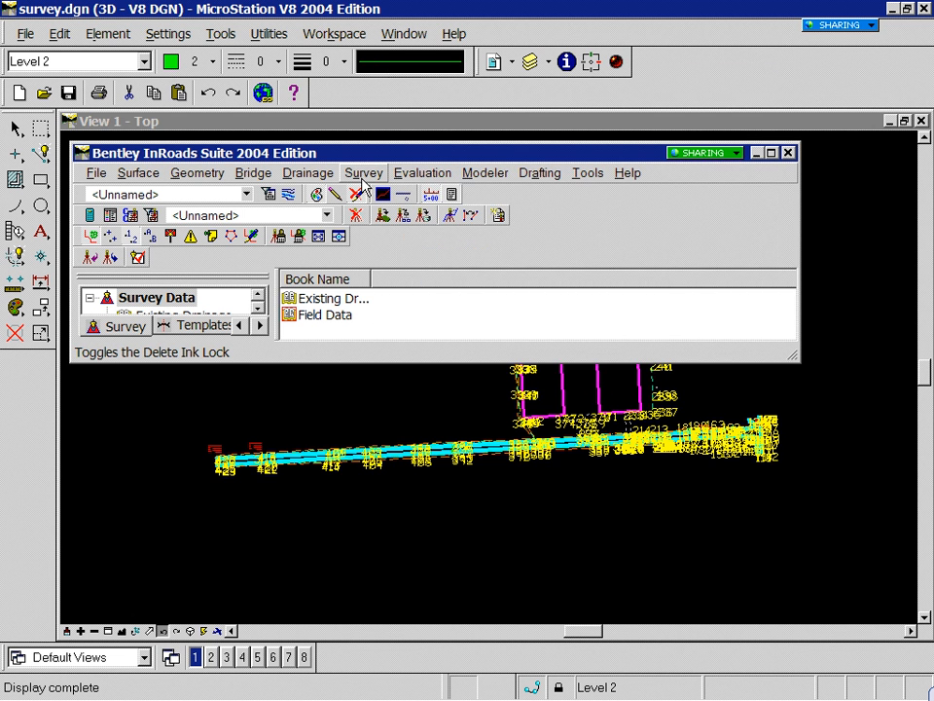
Review which fieldbooks can be deleted from the survey data, try selecting all of them, and cancel the deletion
click(364, 174)
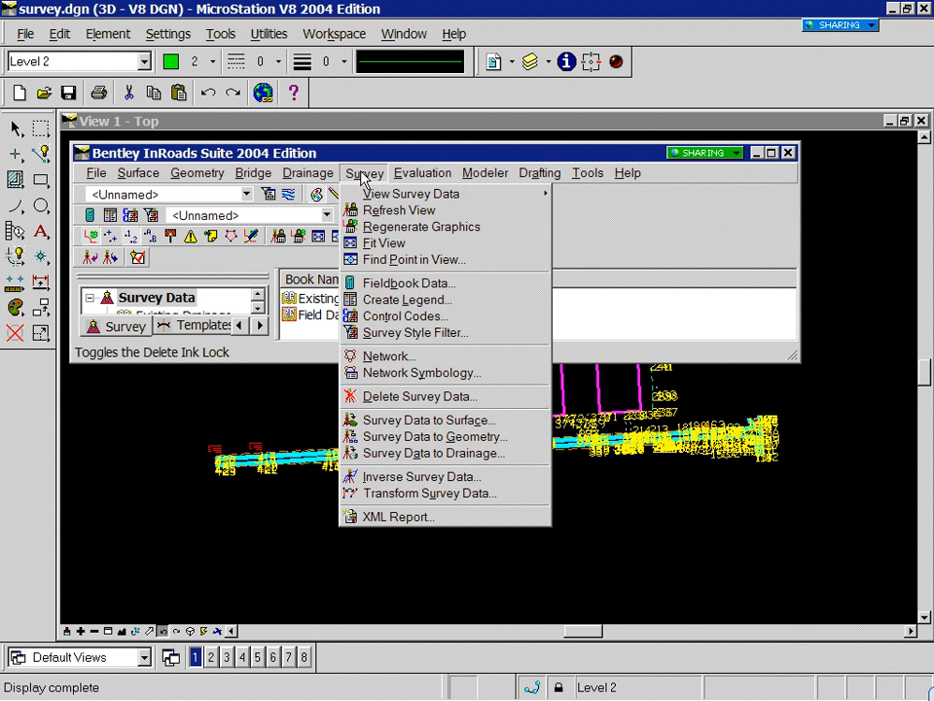
click(396, 398)
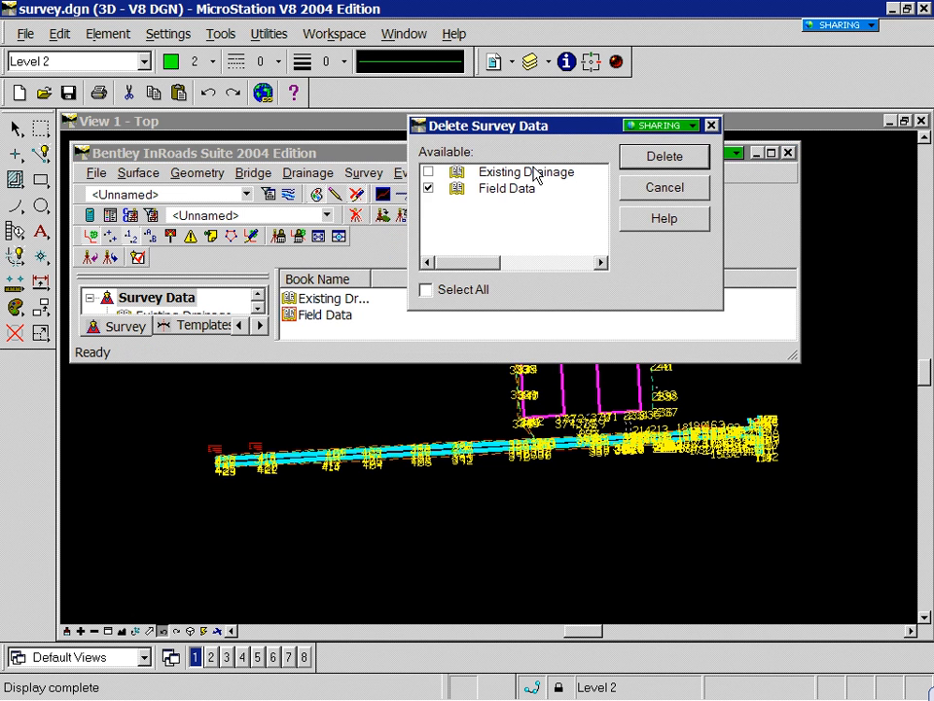
drag(541, 134, 433, 198)
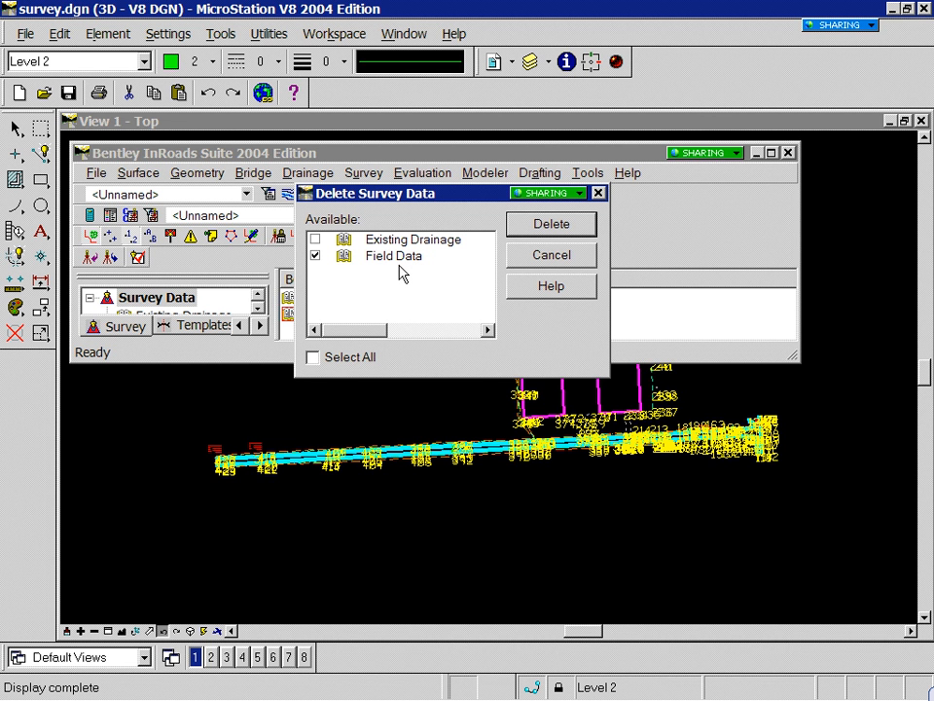
click(315, 359)
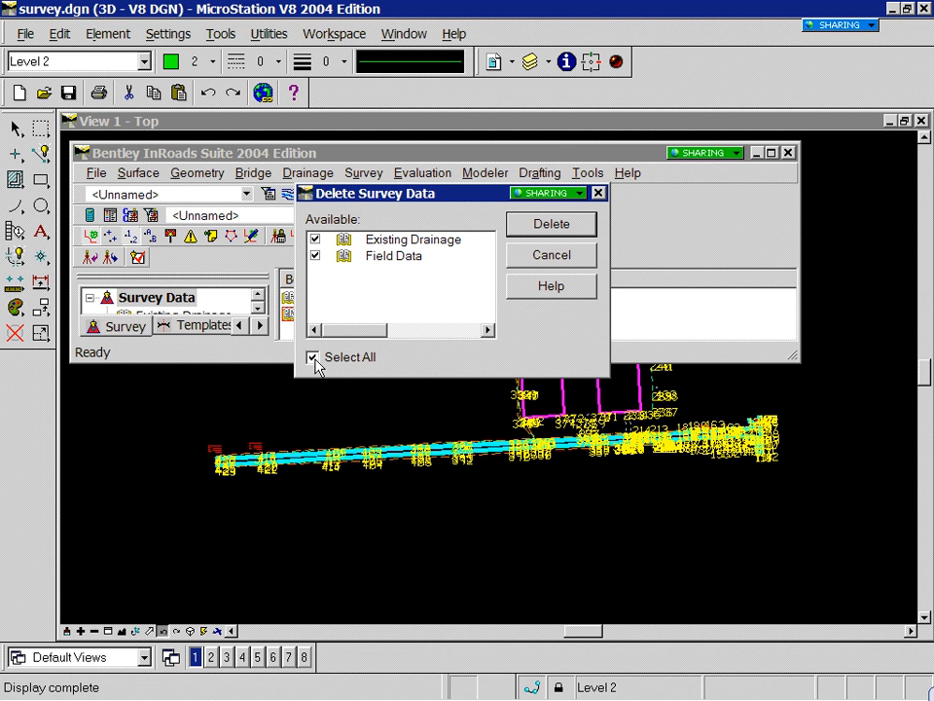
click(326, 241)
click(320, 257)
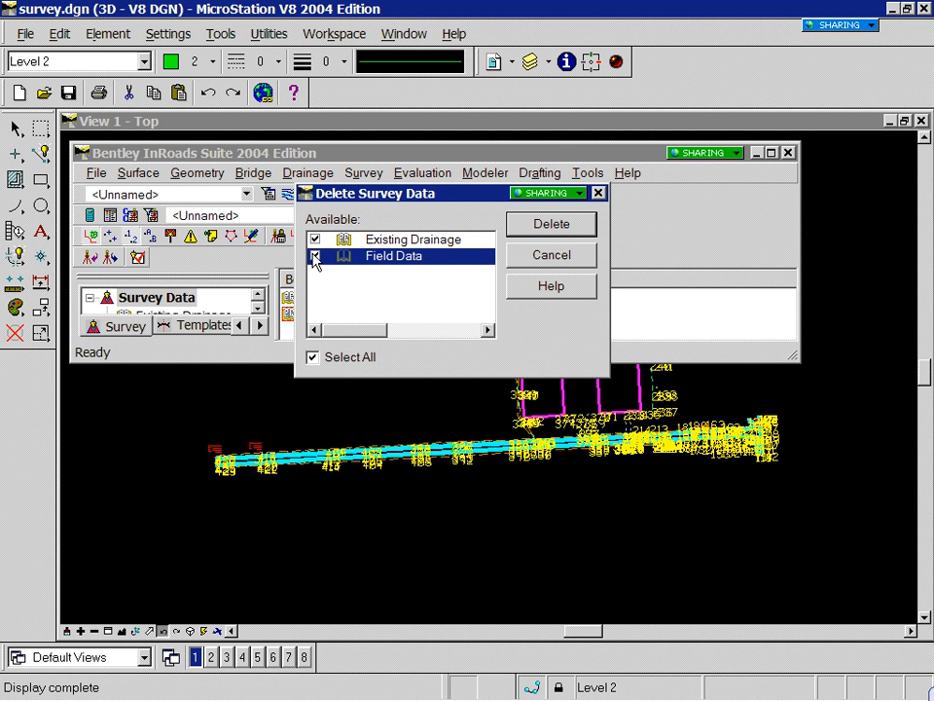
click(312, 358)
click(559, 262)
key(alt+Tab)
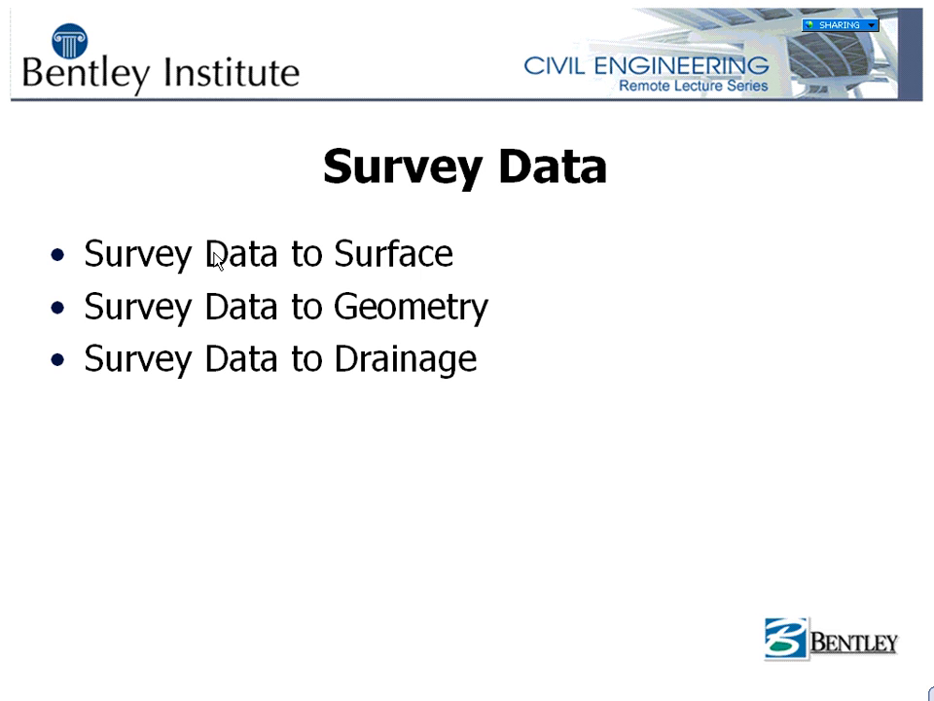
key(alt+Tab)
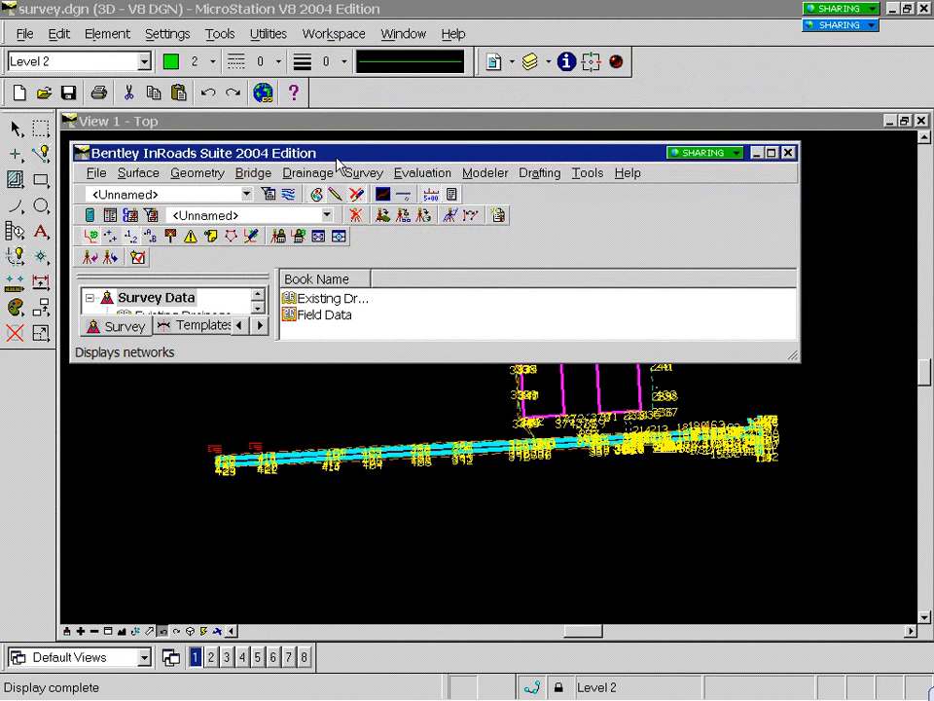
Set up a survey data to surface conversion with surface name Fieldbook and curve stroking mode Horizontal Only
click(364, 174)
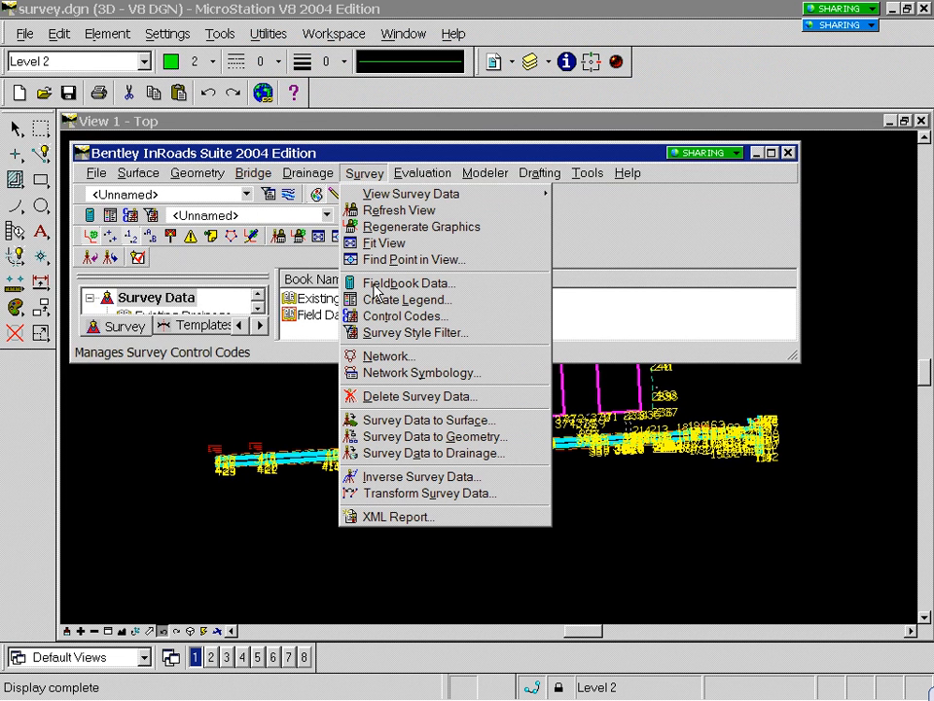
click(394, 421)
drag(417, 344, 432, 232)
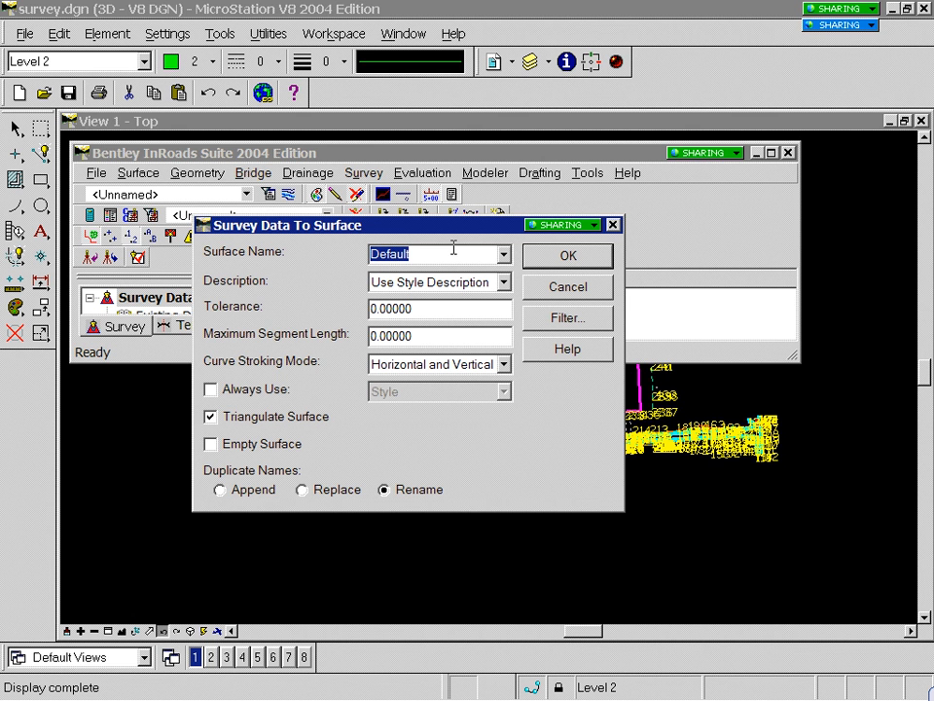
text(Fie)
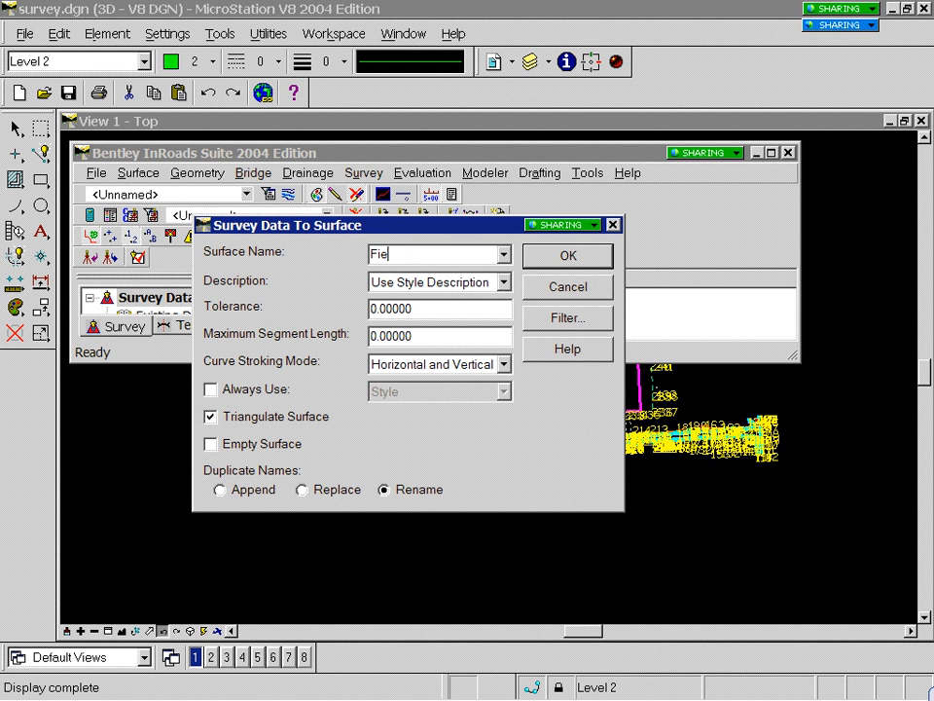
text(ldbook)
click(503, 367)
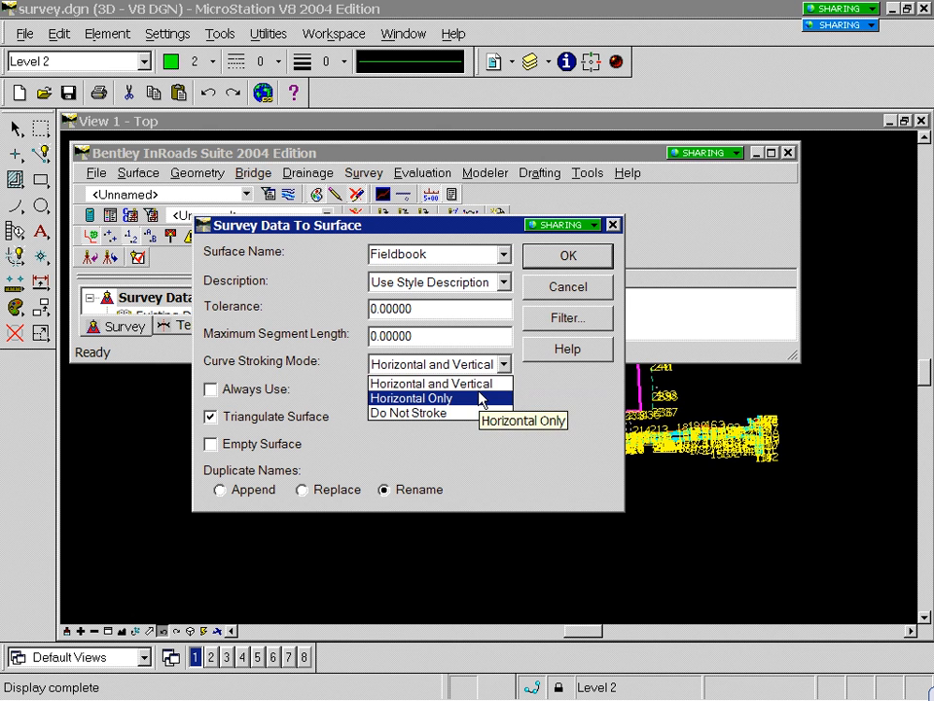
click(480, 398)
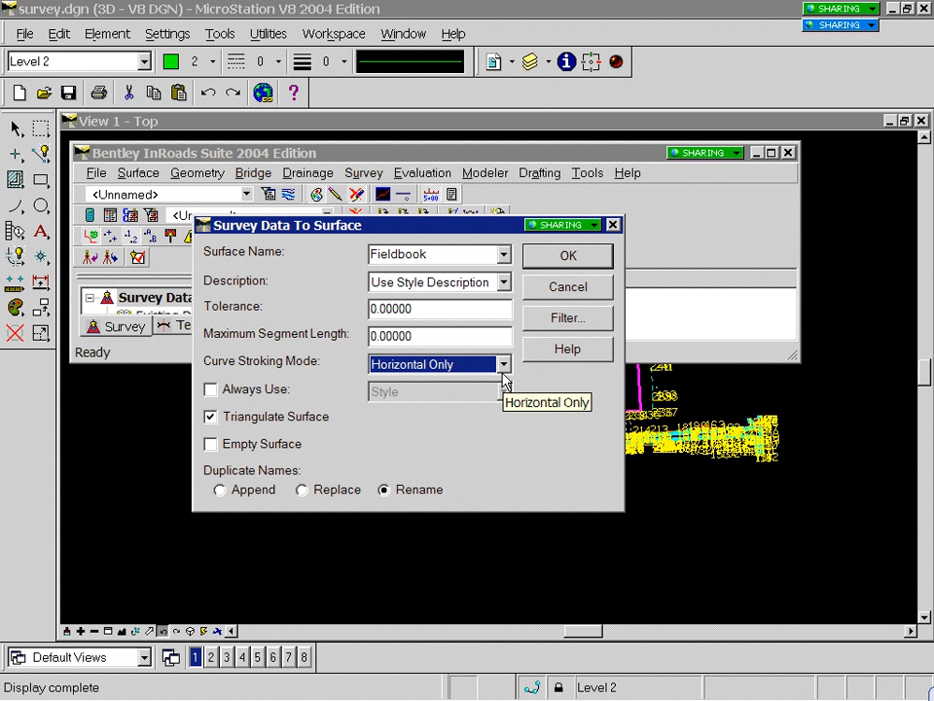
Make the conversion always use Style, cancel the style filter after checking it, and create the Fieldbook surface
click(211, 390)
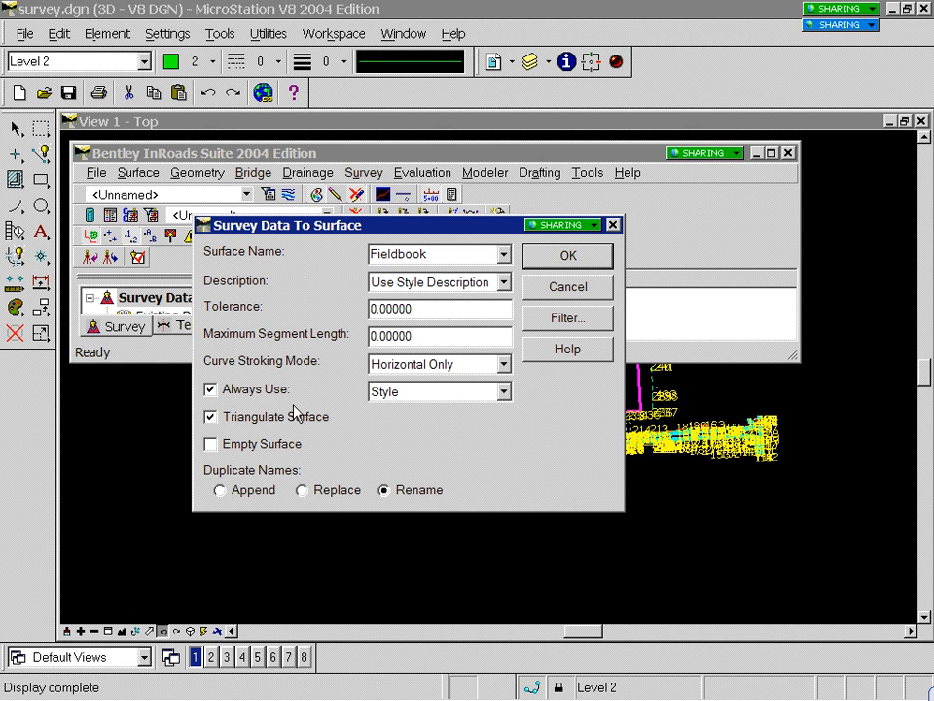
click(502, 391)
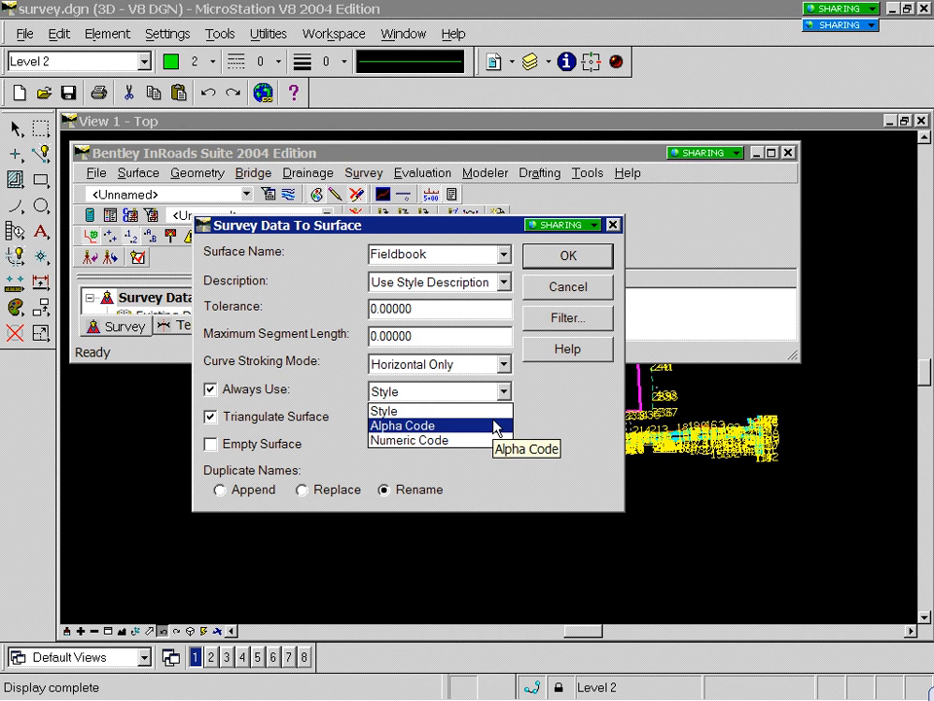
click(491, 411)
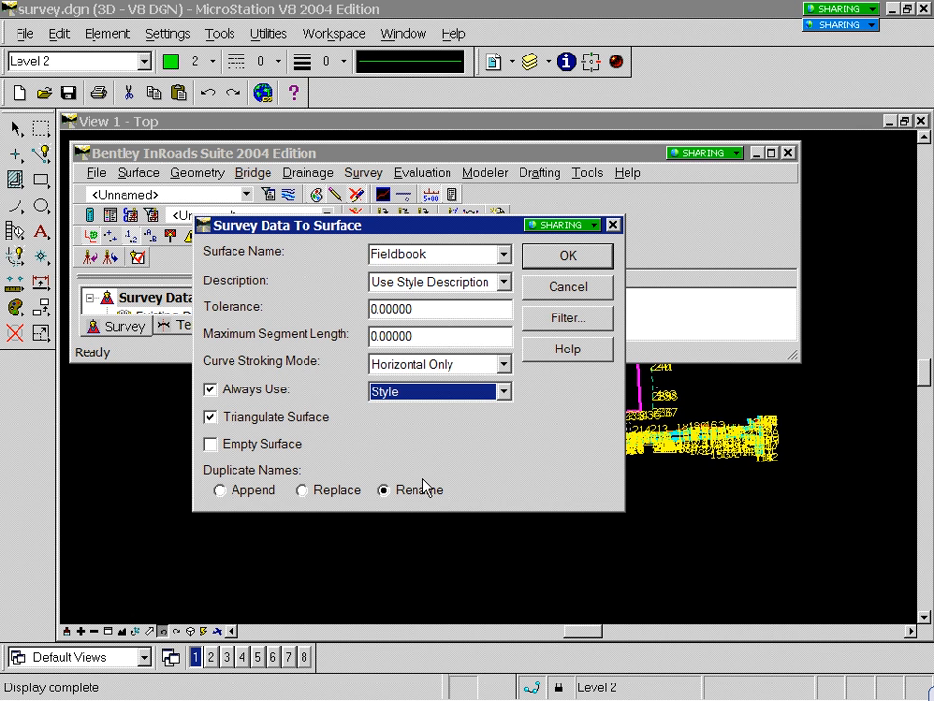
click(575, 321)
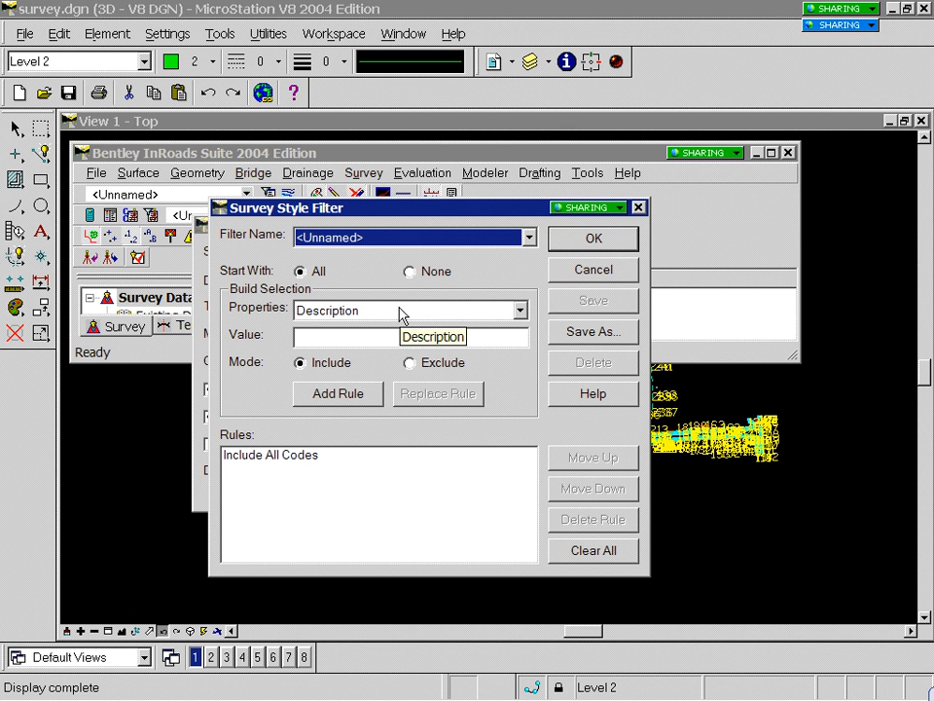
click(573, 277)
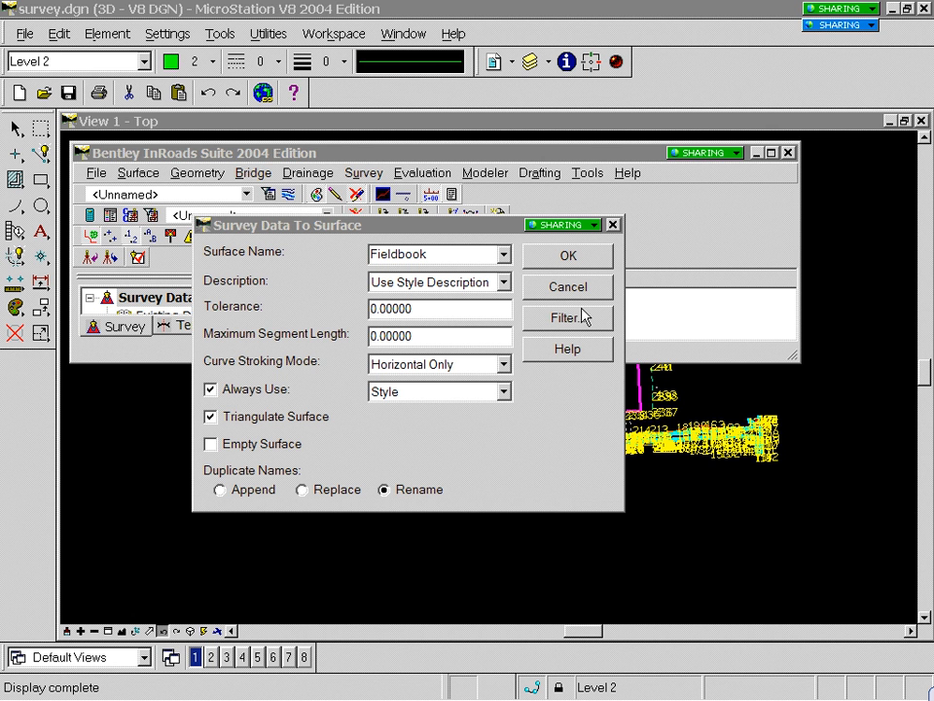
click(590, 259)
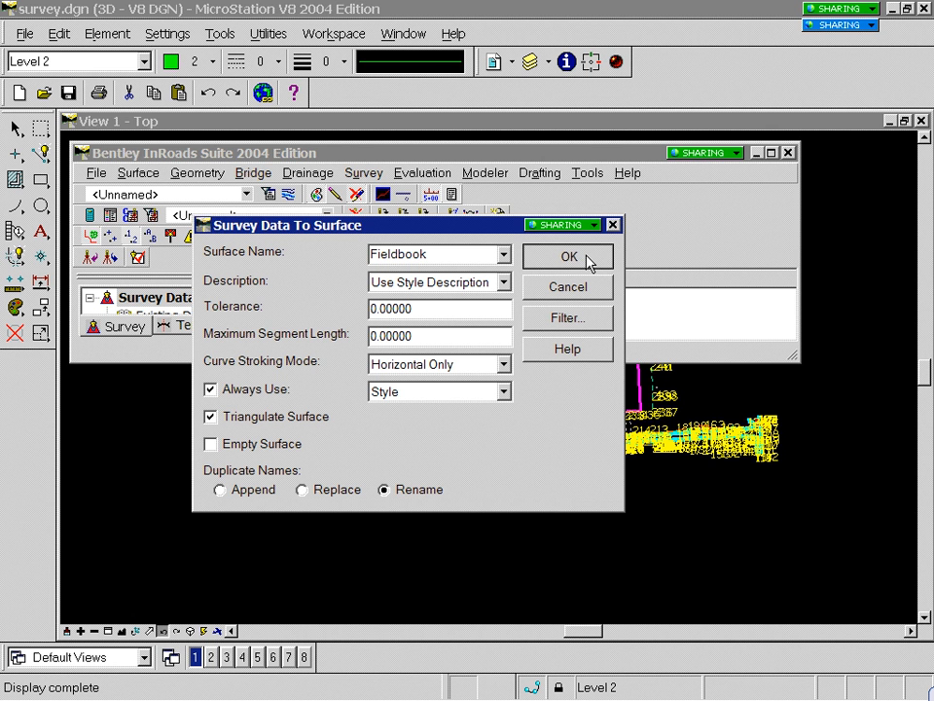
click(570, 257)
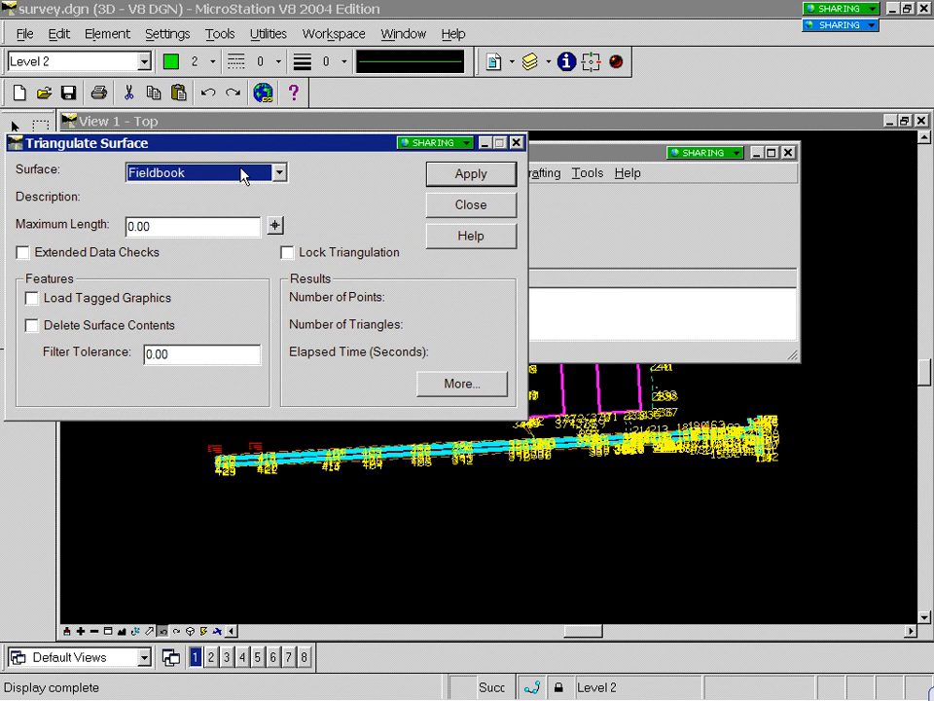
Triangulate the Fieldbook surface with the default settings and close the triangulation dialog
drag(216, 142, 318, 238)
click(547, 269)
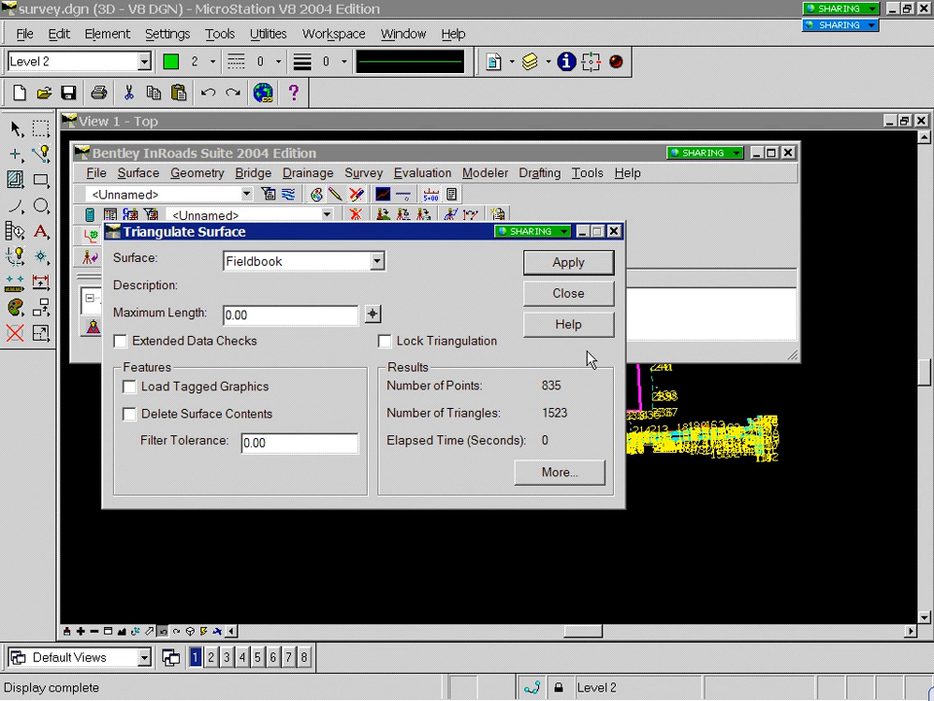
click(568, 294)
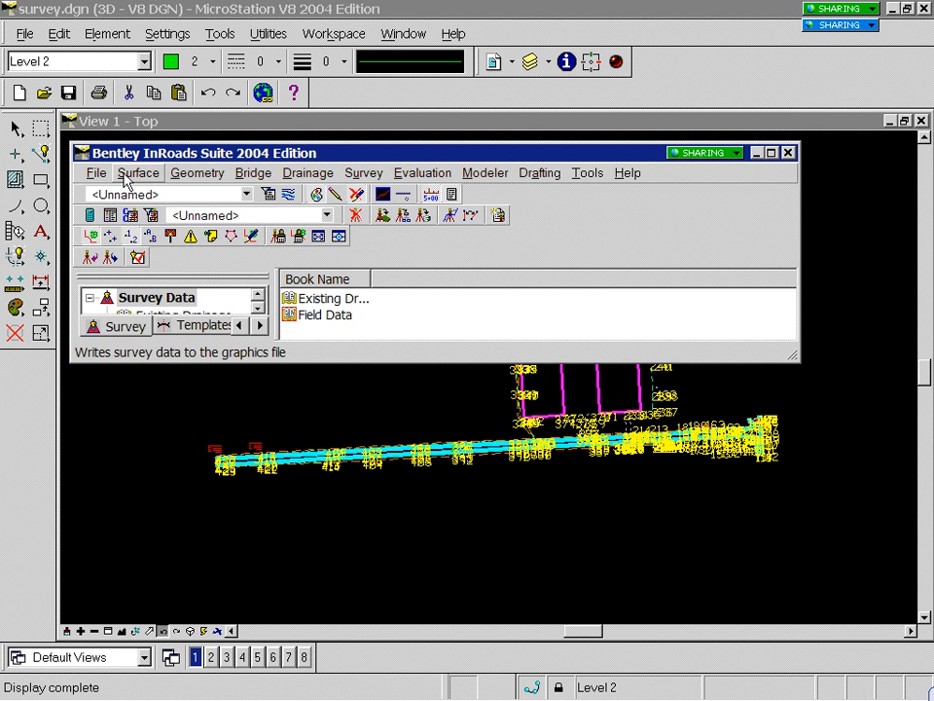
Convert the survey data to a geometry project named fieldbook, using Horizontal Only curve stroking and renaming duplicates
click(138, 173)
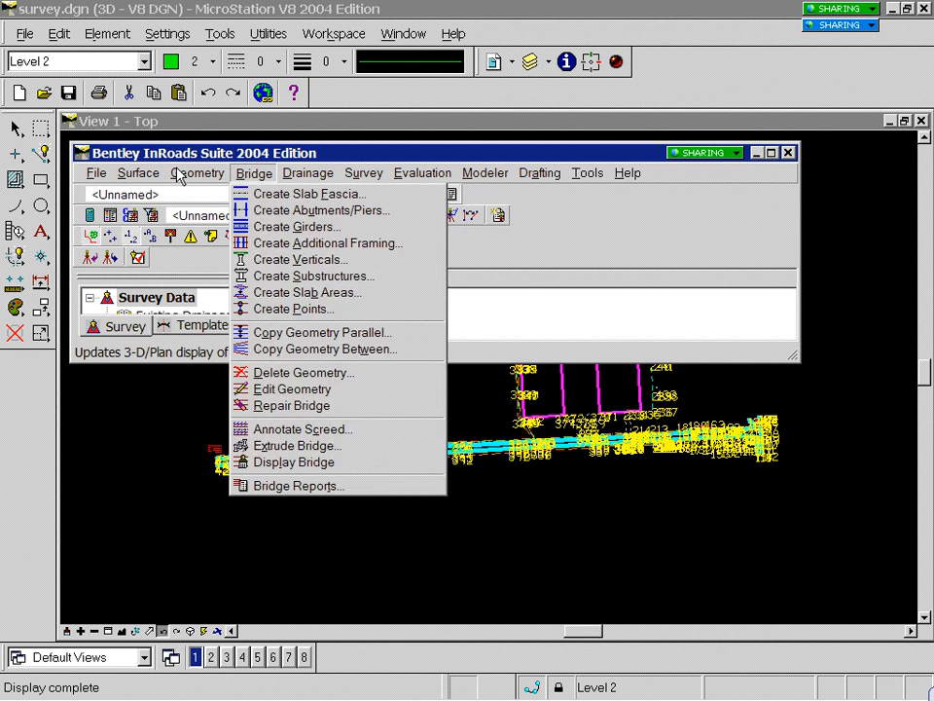
mouse_move(362, 175)
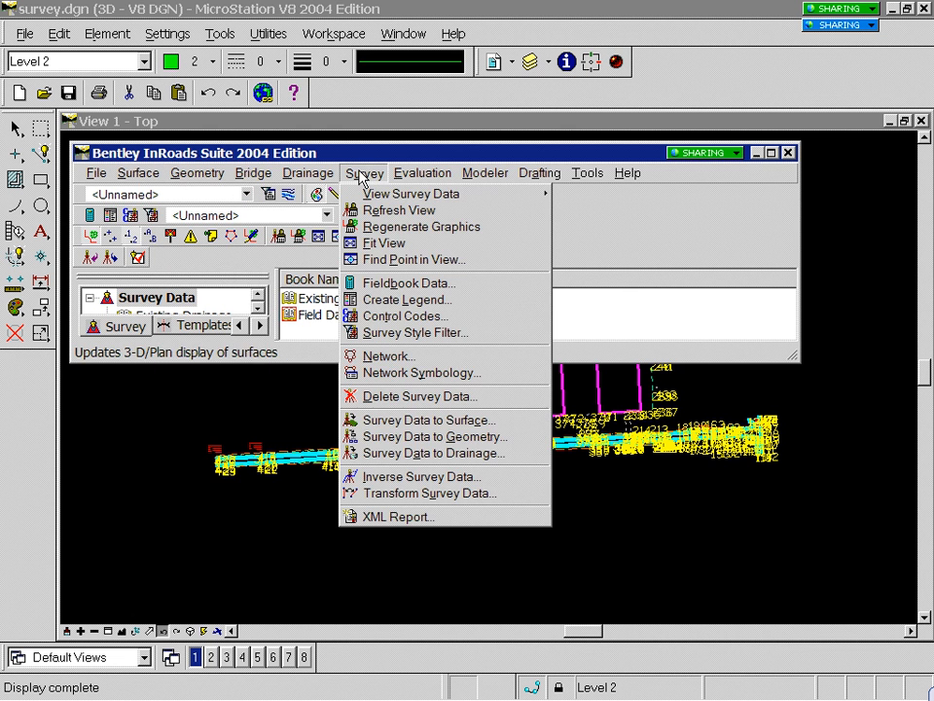
click(378, 446)
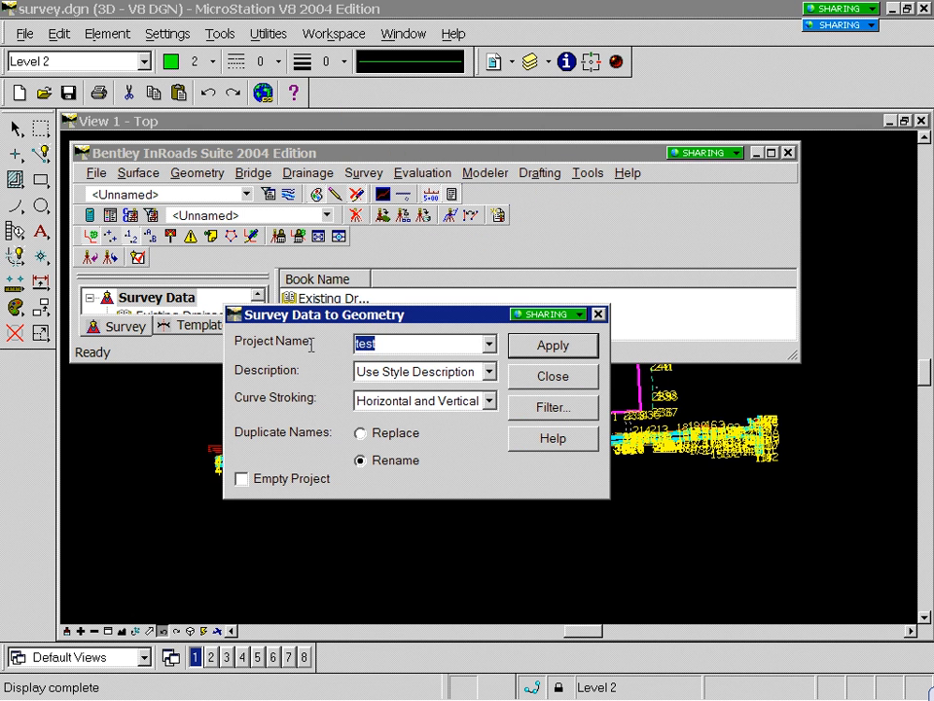
text(fieldbook)
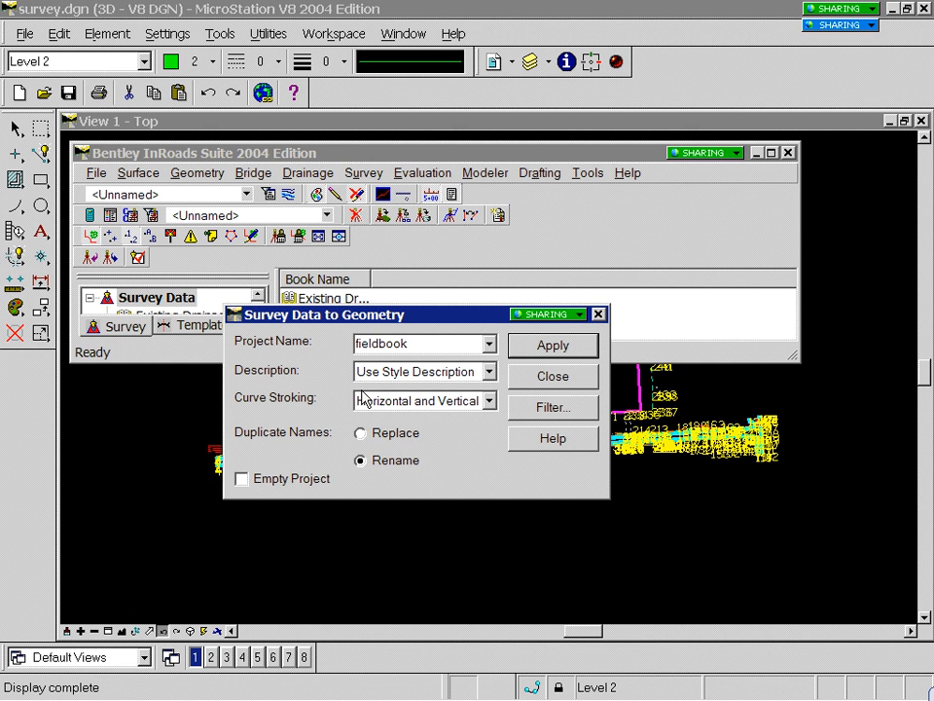
click(490, 401)
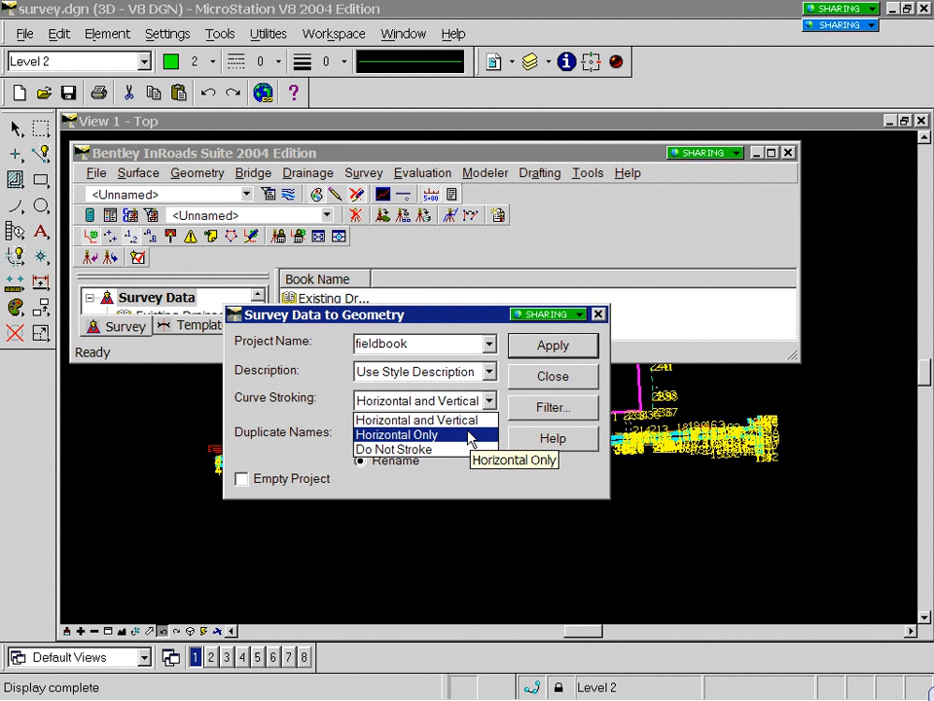
click(469, 435)
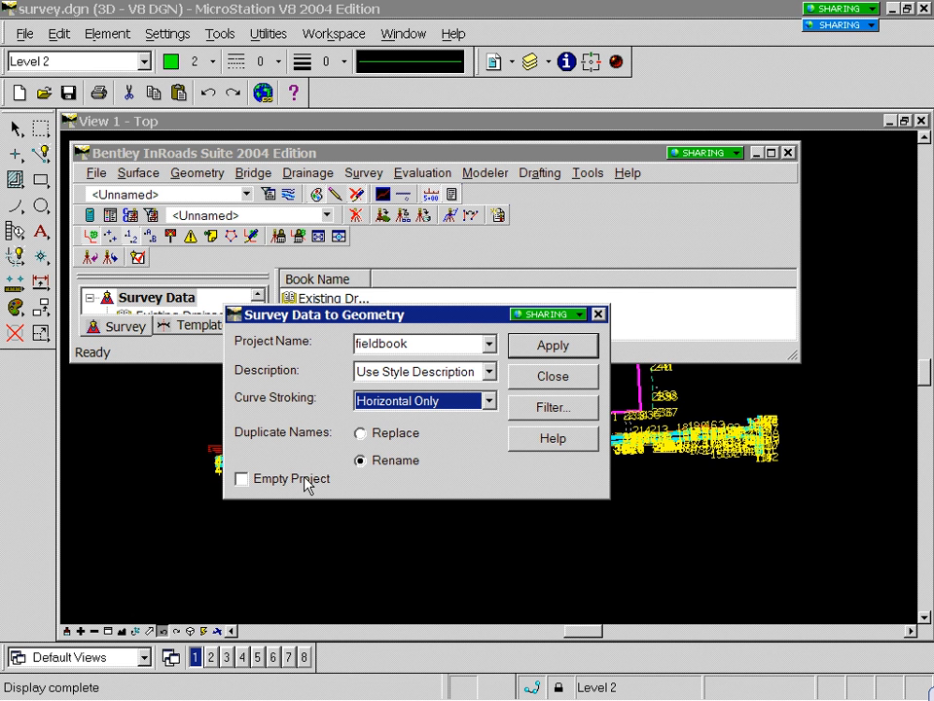
click(540, 348)
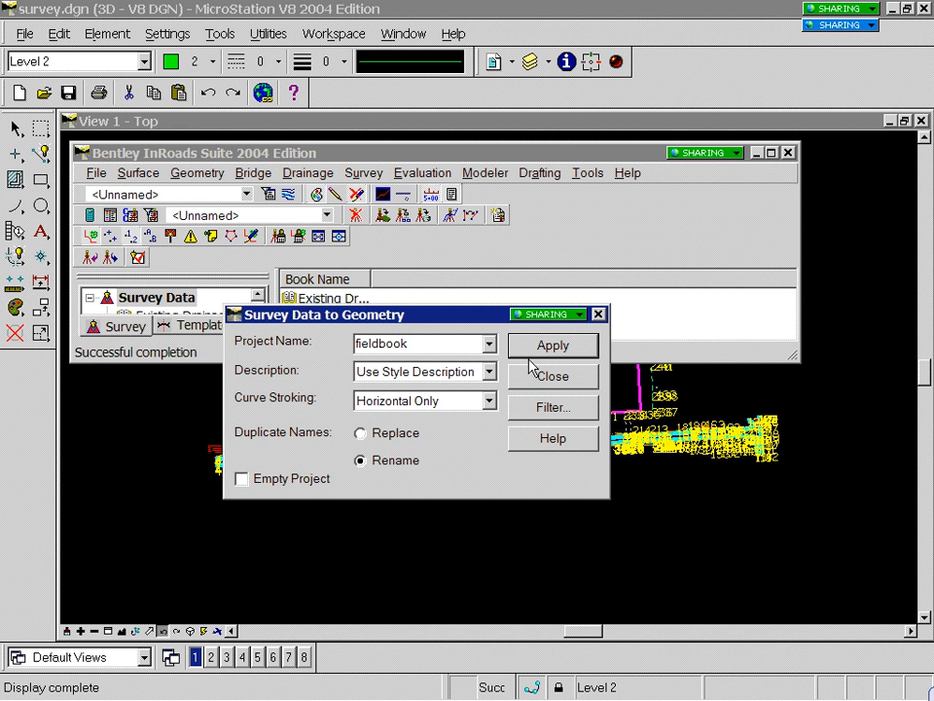
click(538, 380)
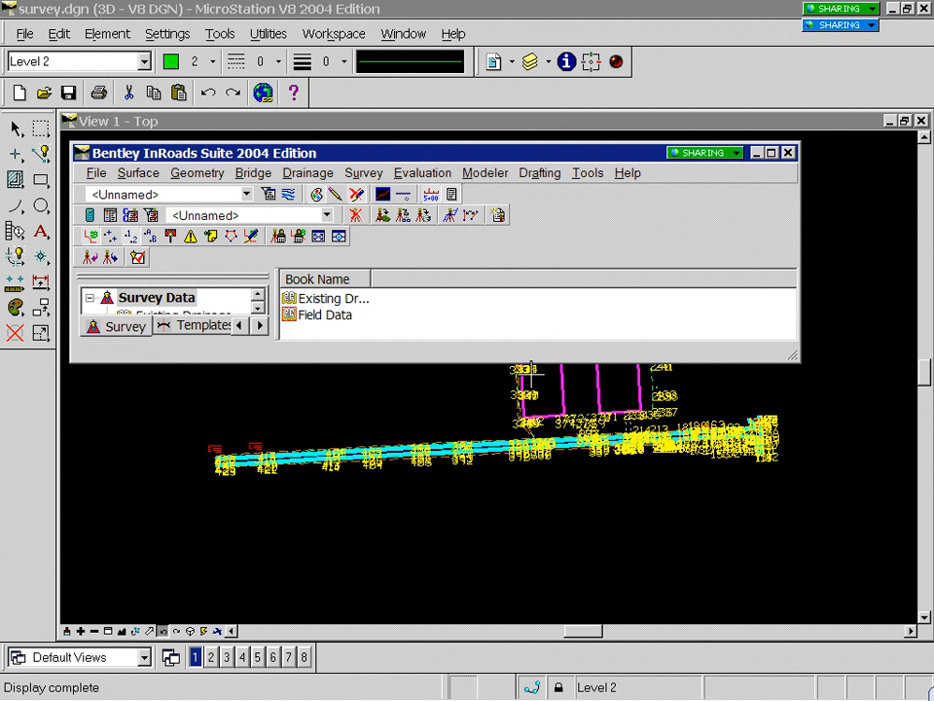
Start a survey data to drainage conversion with the name Fieldbase and the description drainage survey data
click(199, 173)
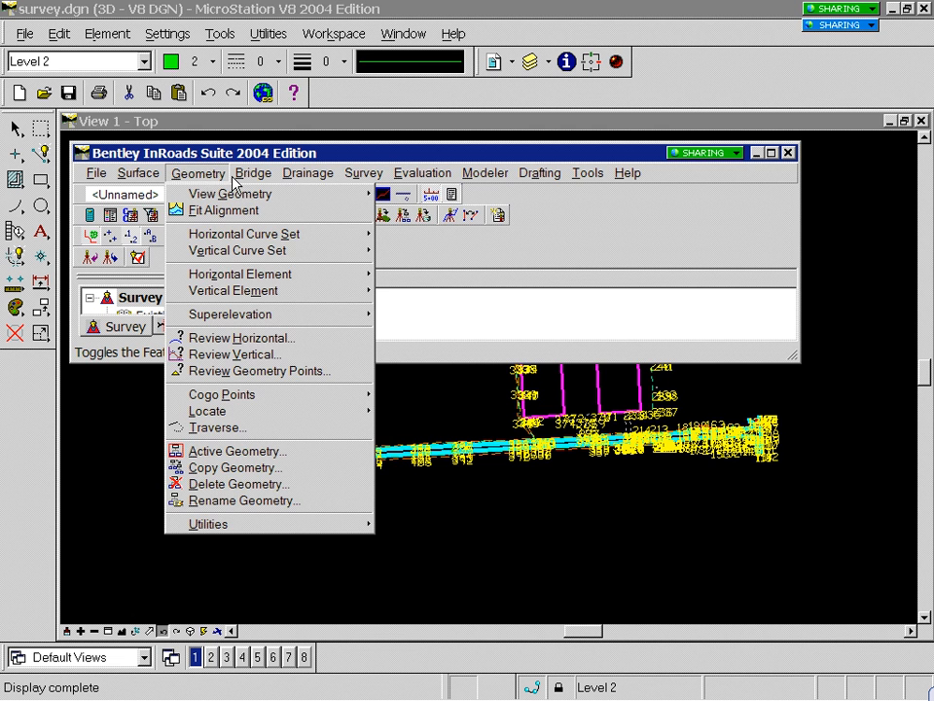
mouse_move(354, 174)
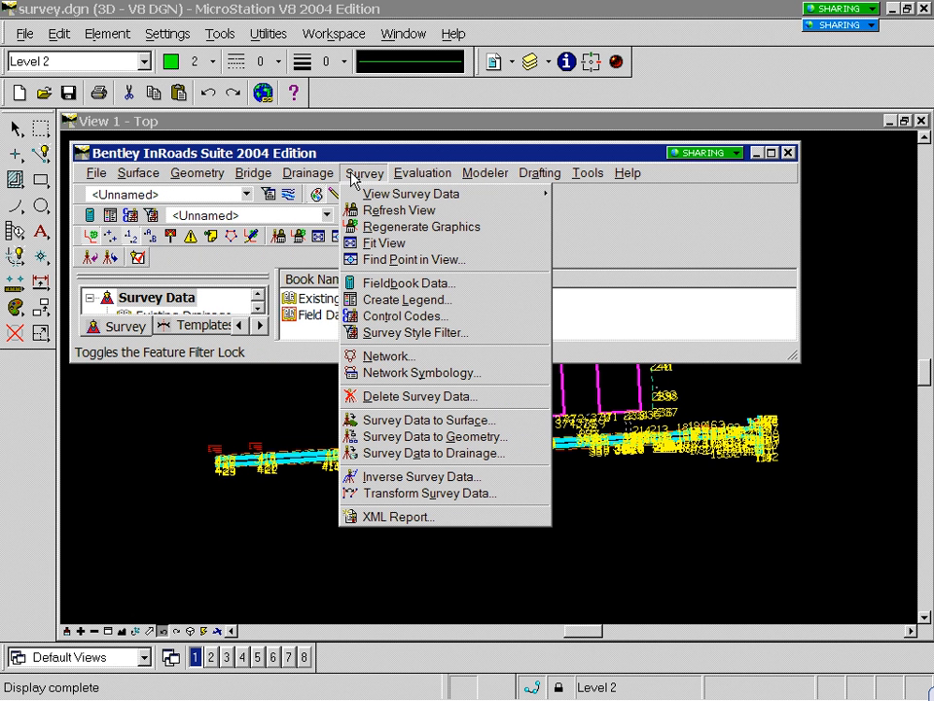
click(429, 453)
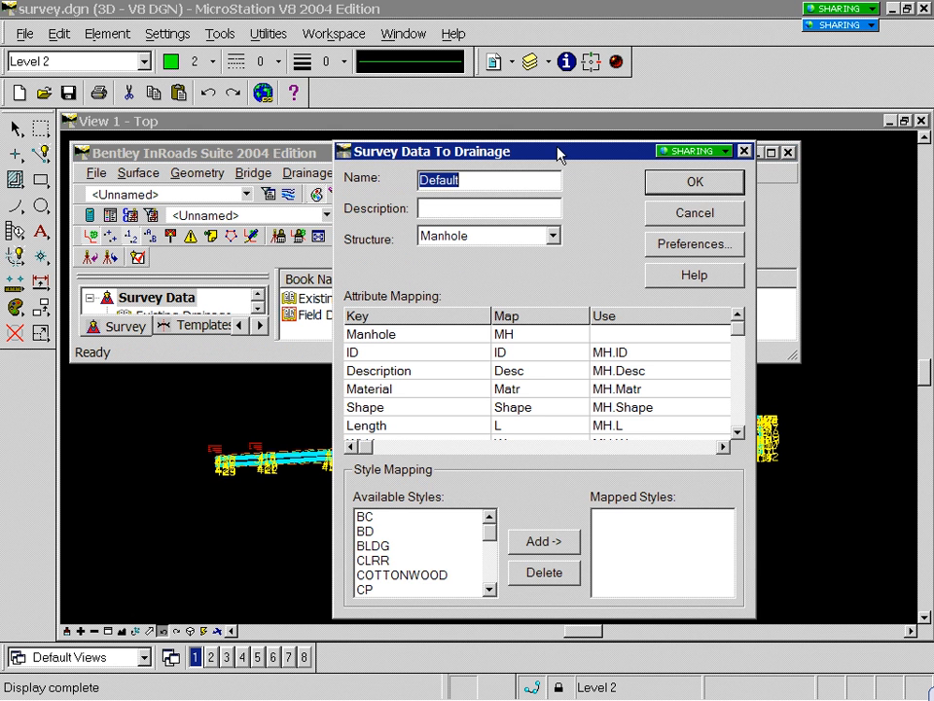
drag(557, 156, 434, 104)
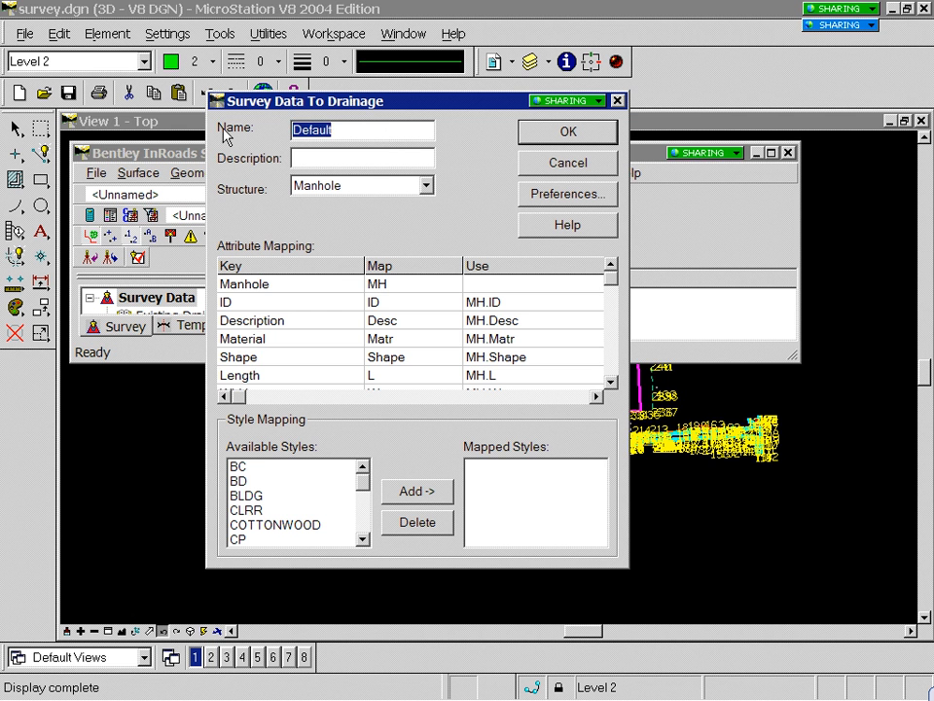
text(Fieldbase)
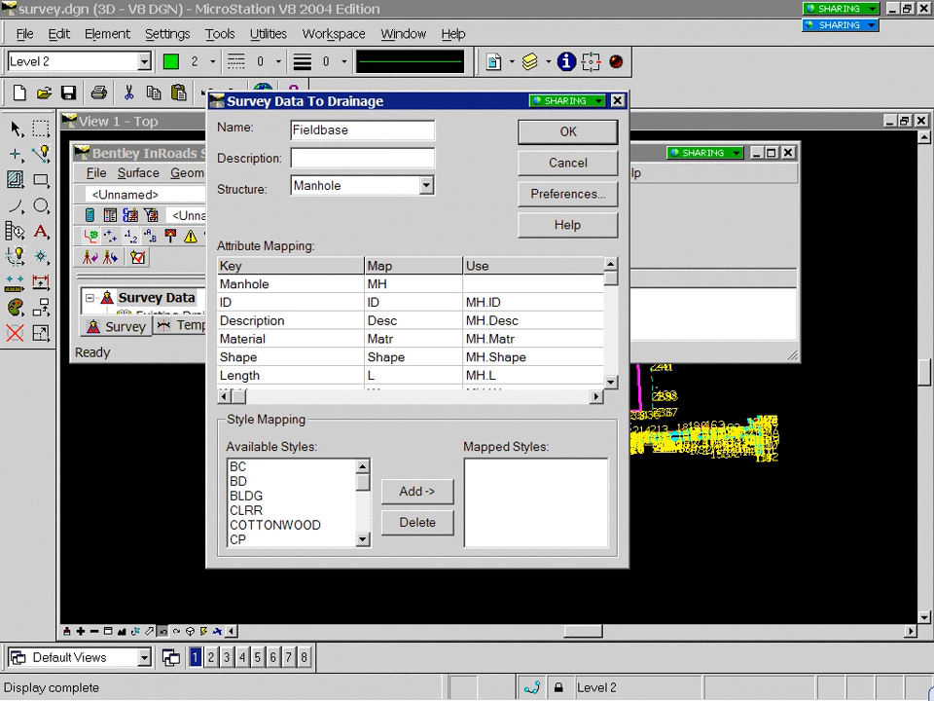
click(307, 162)
text(drainage survey d)
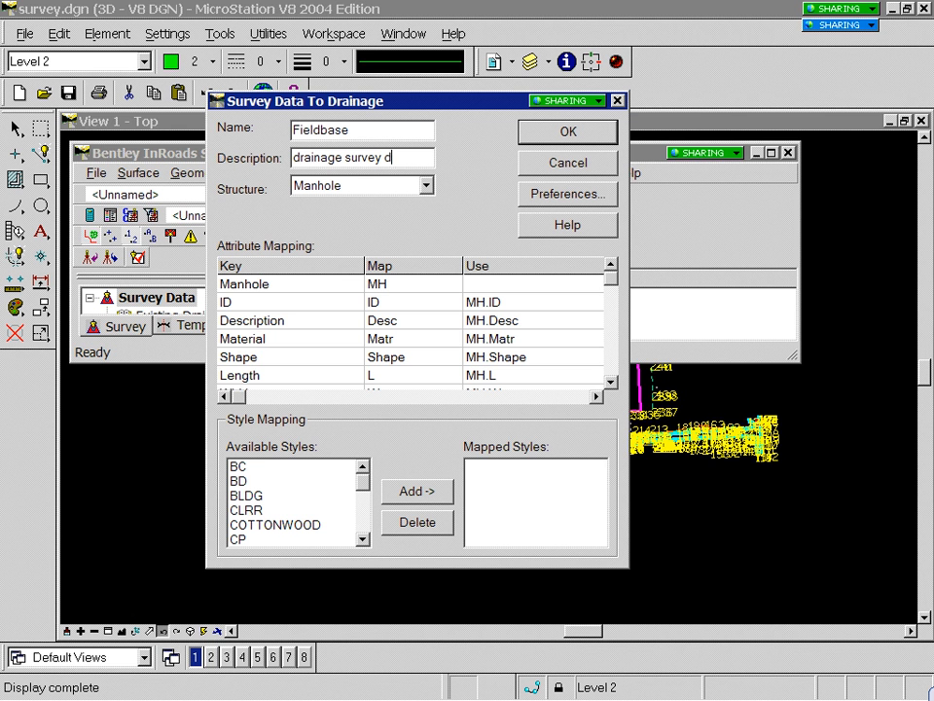
text(ata)
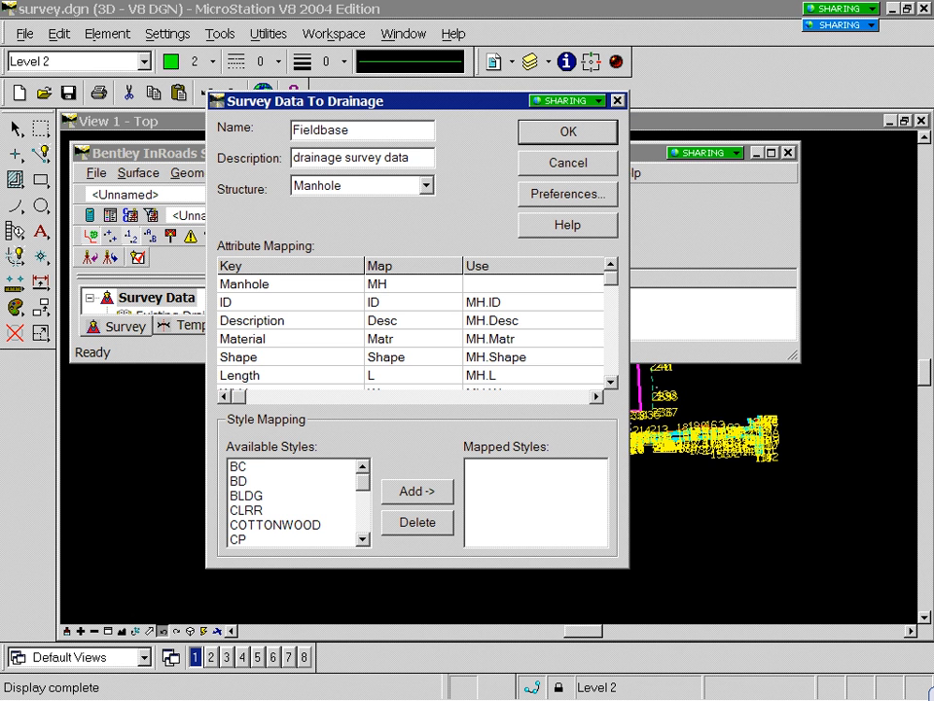
Check the available structure types, examine the Manhole attribute mapping, and cancel the drainage conversion
click(427, 186)
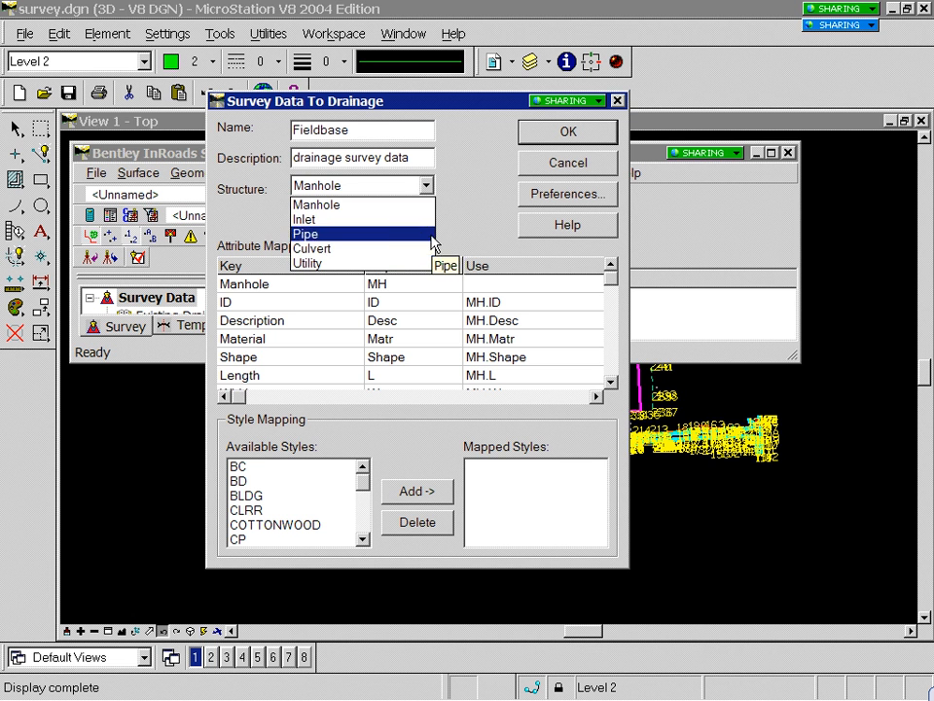
click(417, 207)
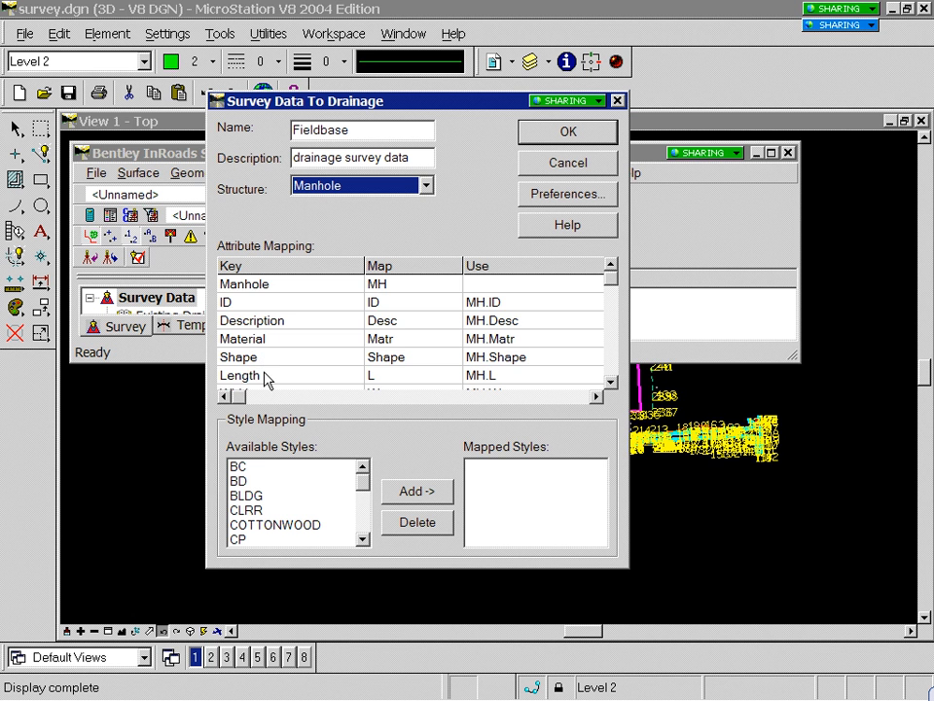
click(611, 386)
click(612, 385)
click(612, 385)
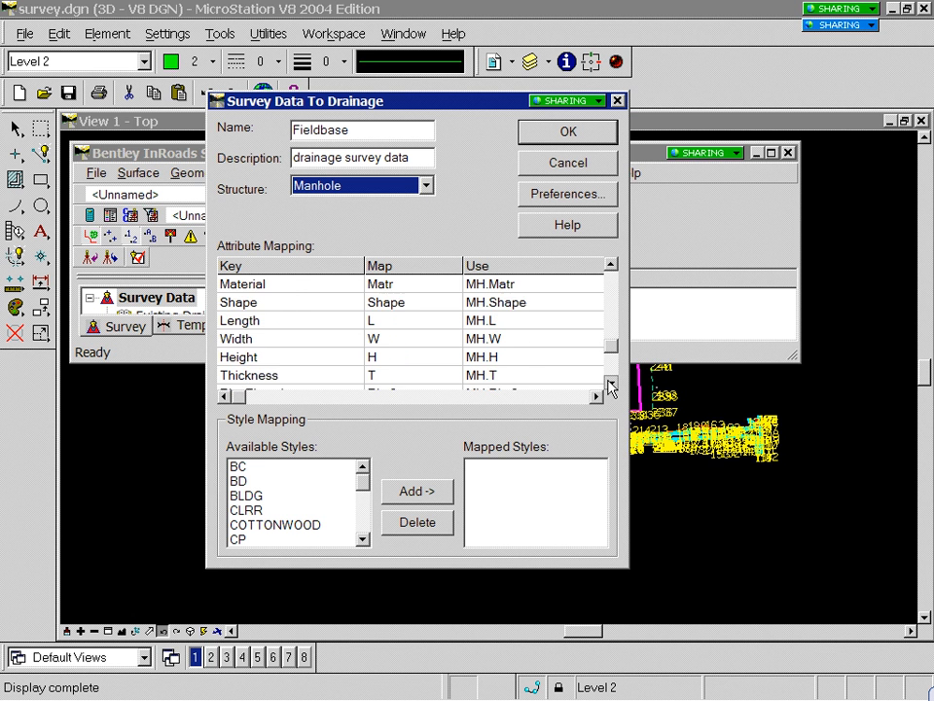
click(611, 385)
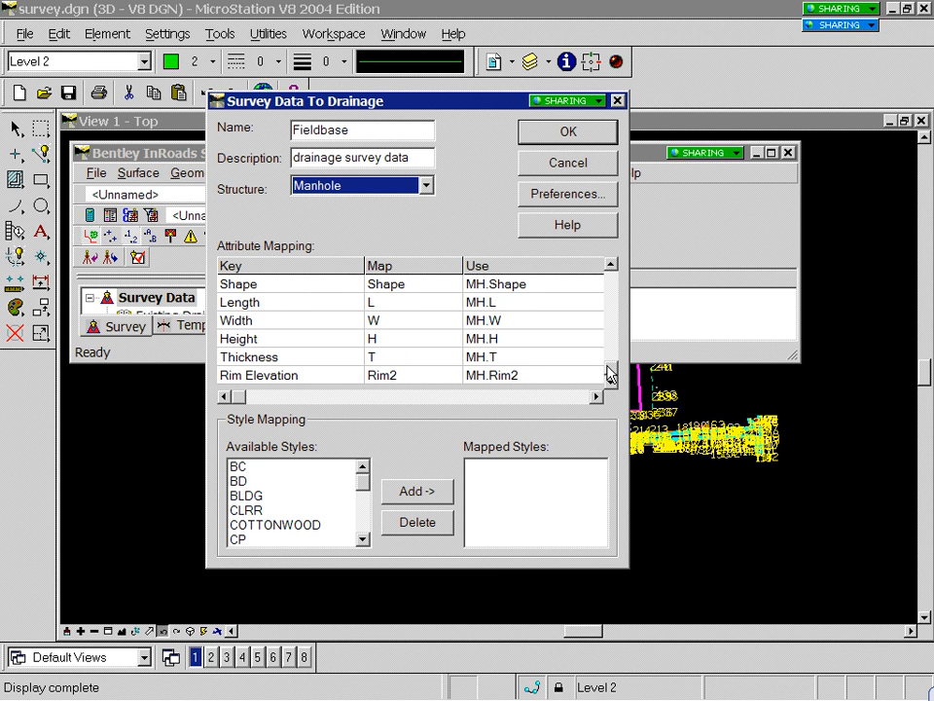
drag(609, 365, 609, 277)
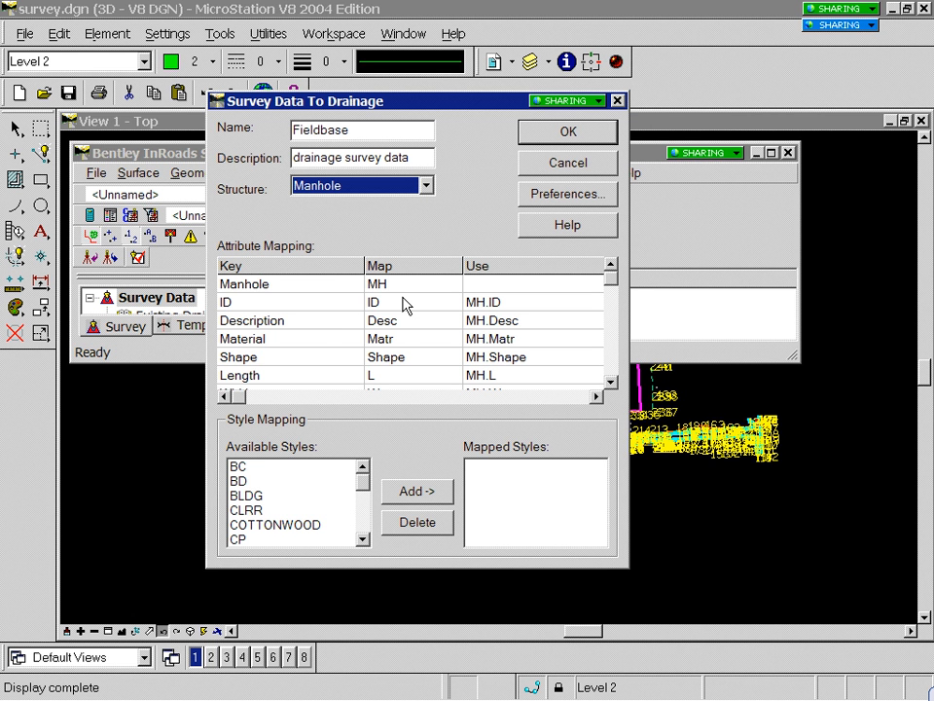
click(587, 163)
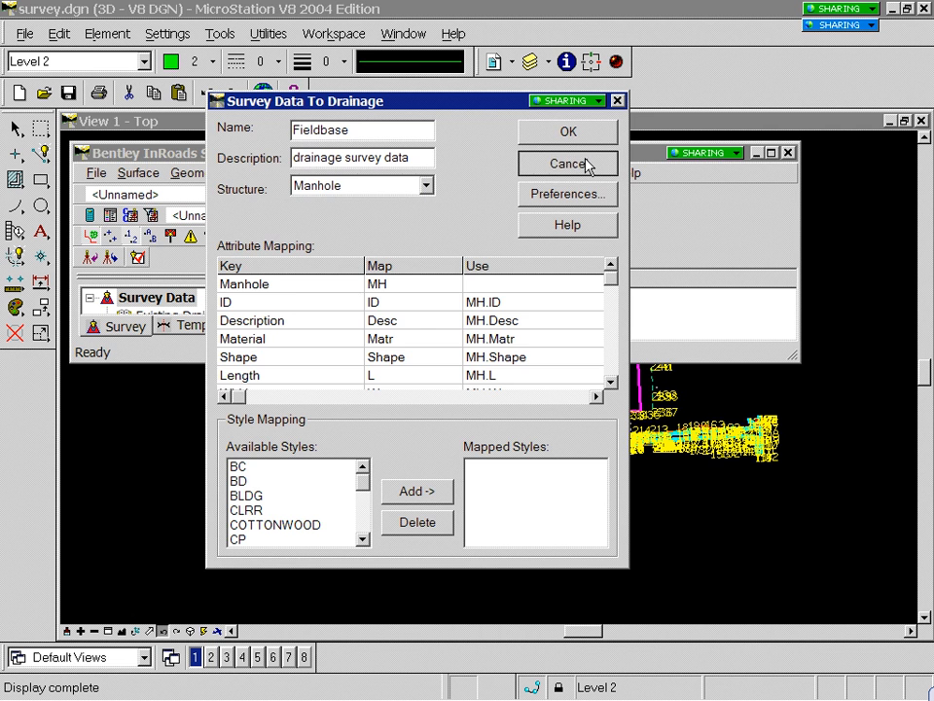
key(alt+Tab)
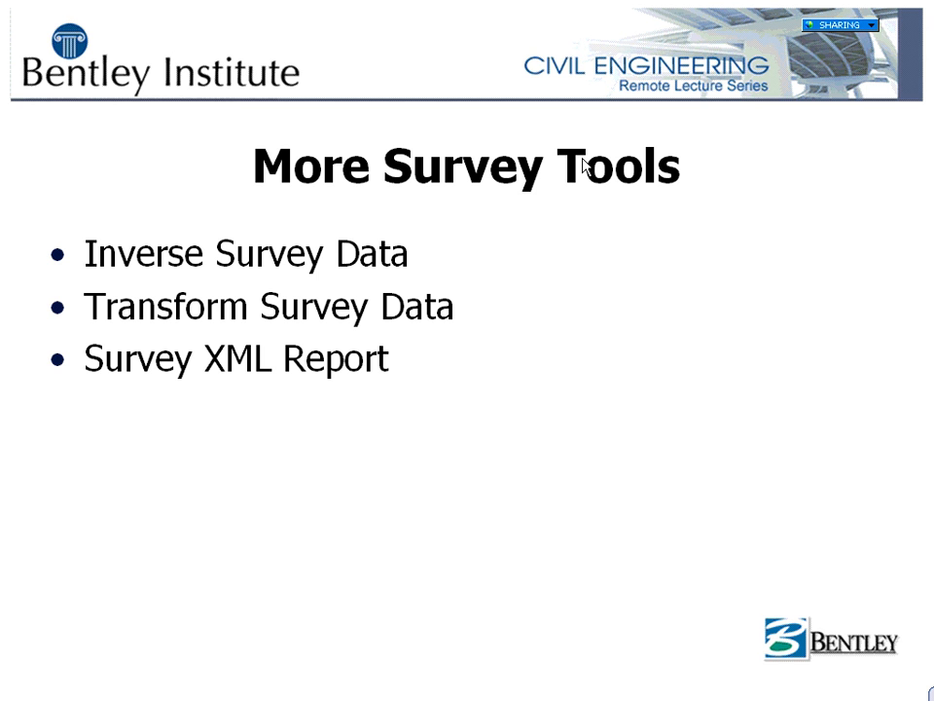
key(alt+Tab)
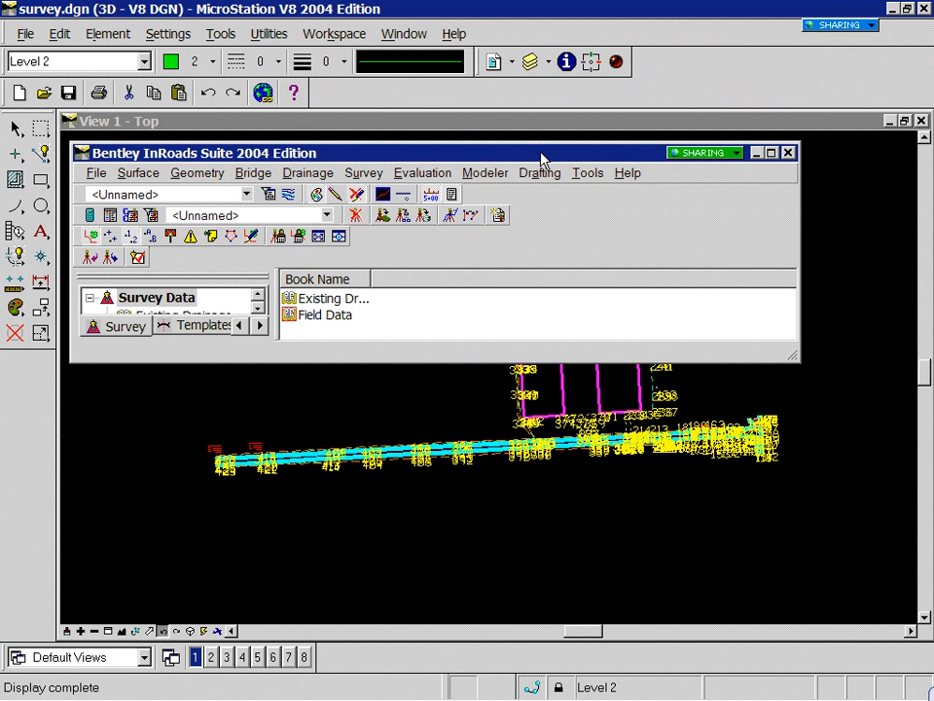
Review the backsight, occupied and foresight point options for inversing survey data, and close without computing
click(365, 173)
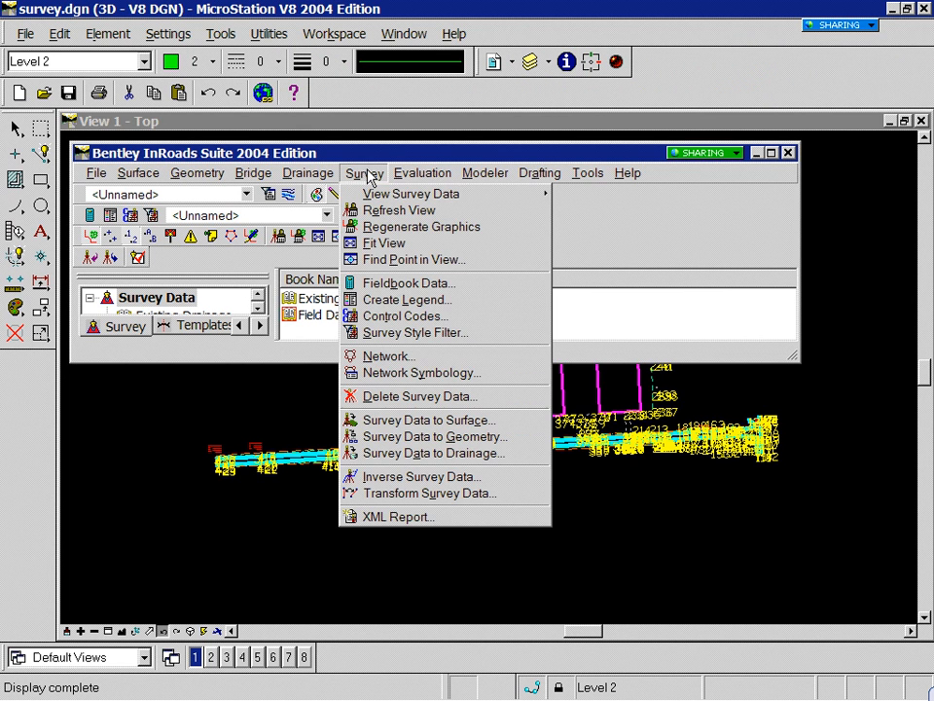
click(431, 477)
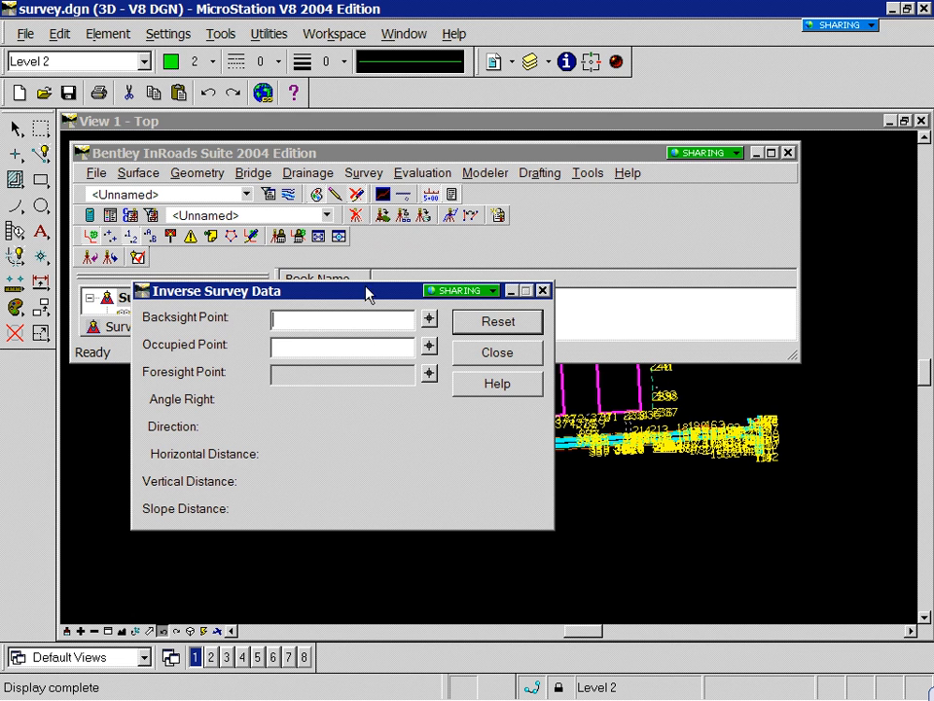
drag(369, 294, 395, 343)
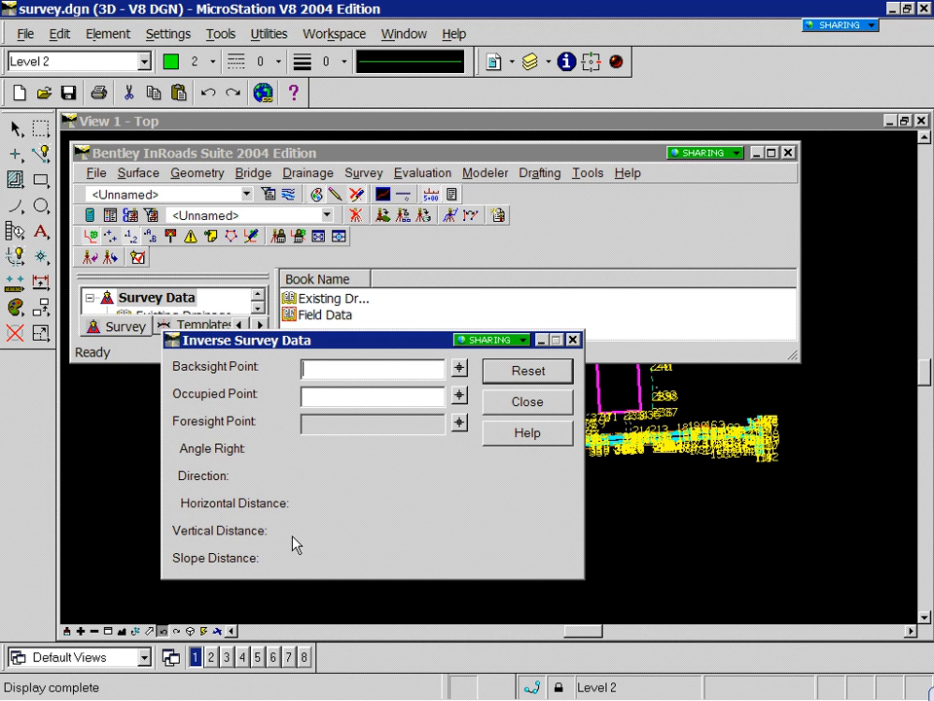
click(525, 401)
Review the From, To, scale and rotation settings for transforming survey data, and close without applying them
click(364, 174)
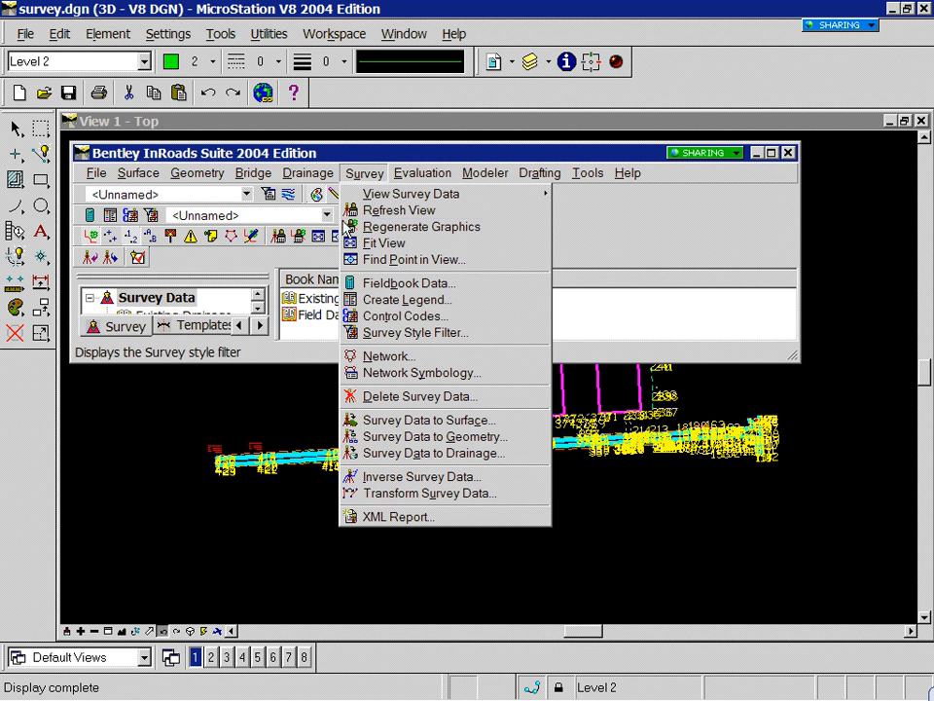
click(401, 494)
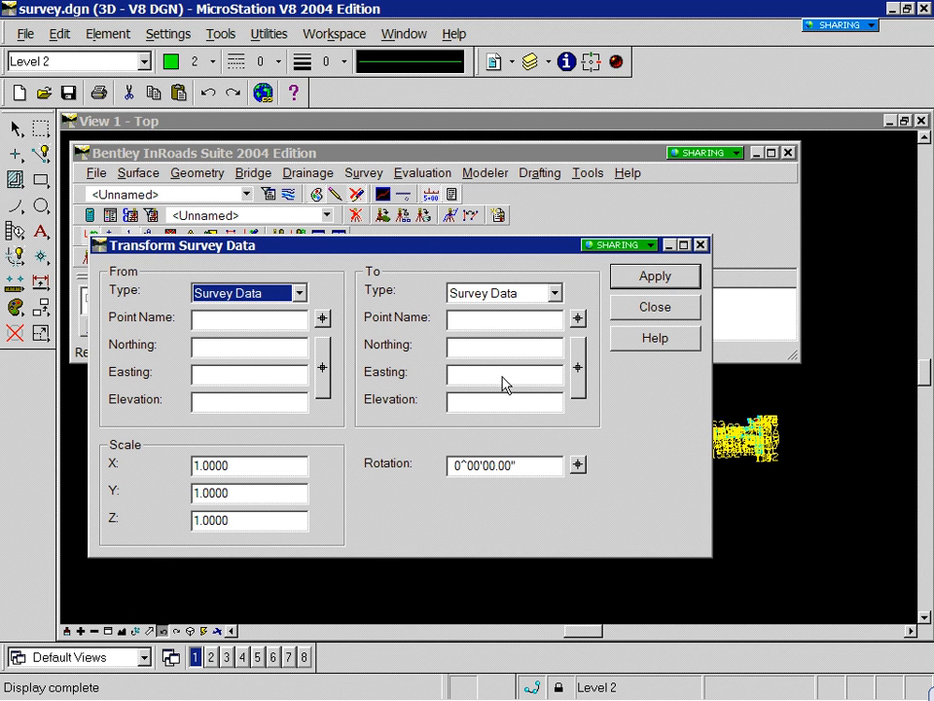
click(632, 316)
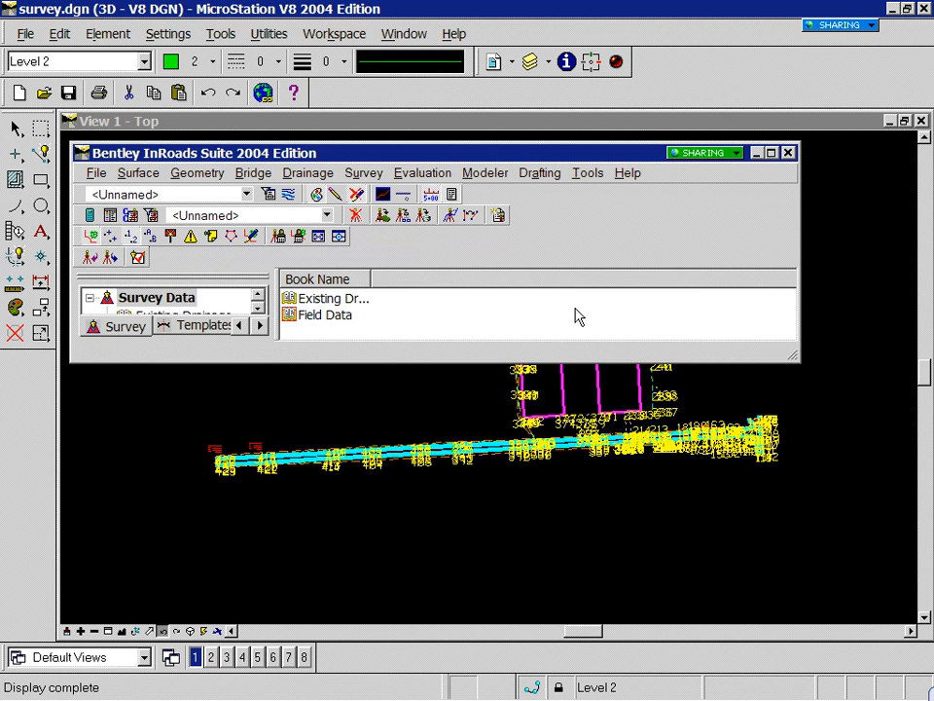
Generate a survey XML report for the Field Data fieldbook and reposition the report window
click(364, 172)
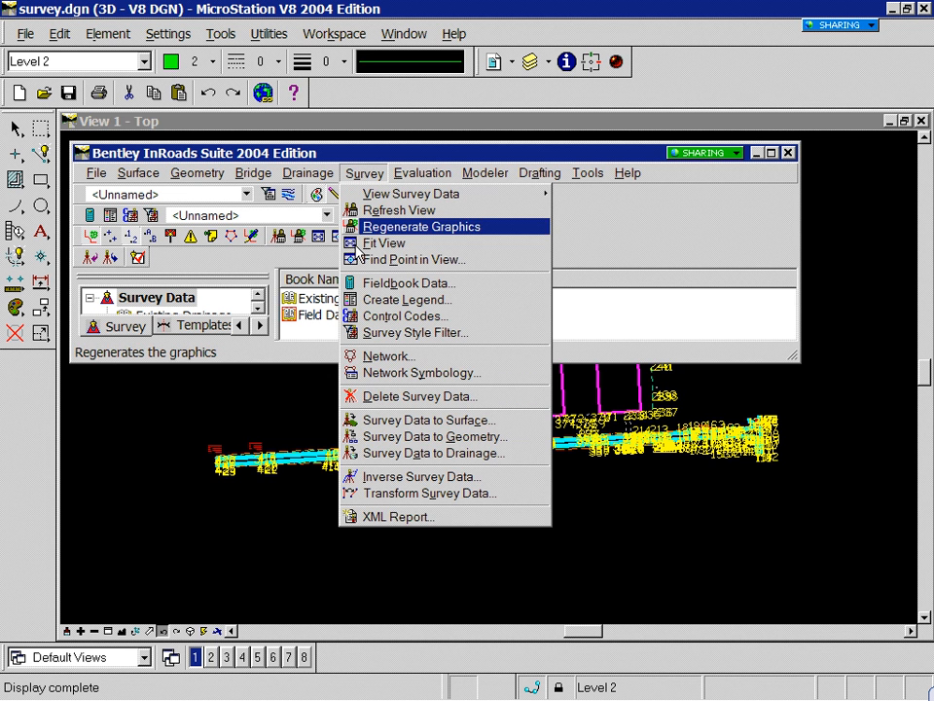
click(433, 517)
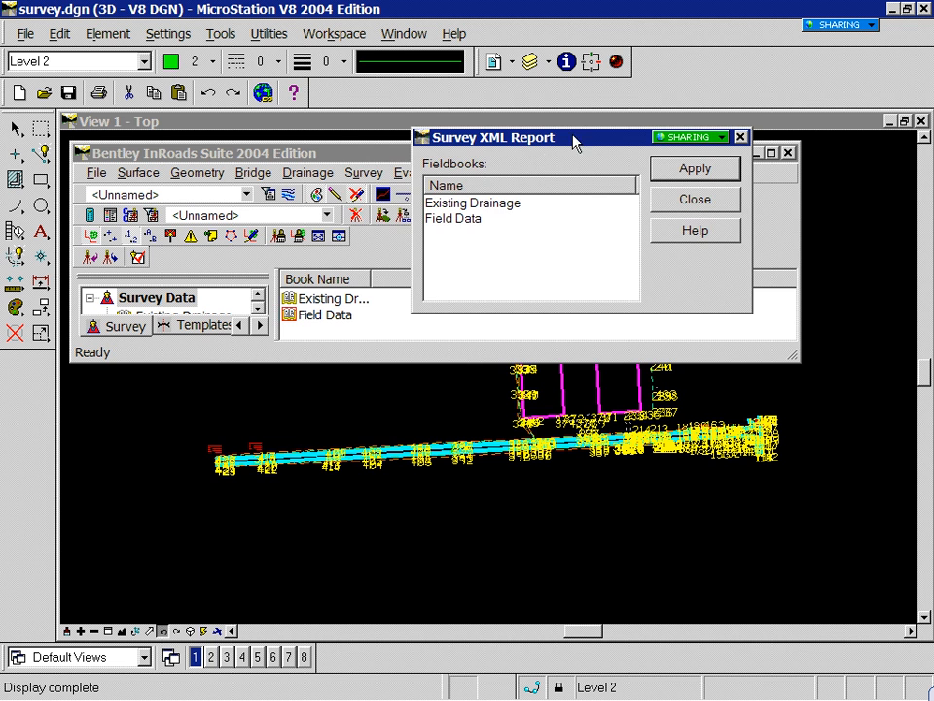
drag(604, 143, 317, 394)
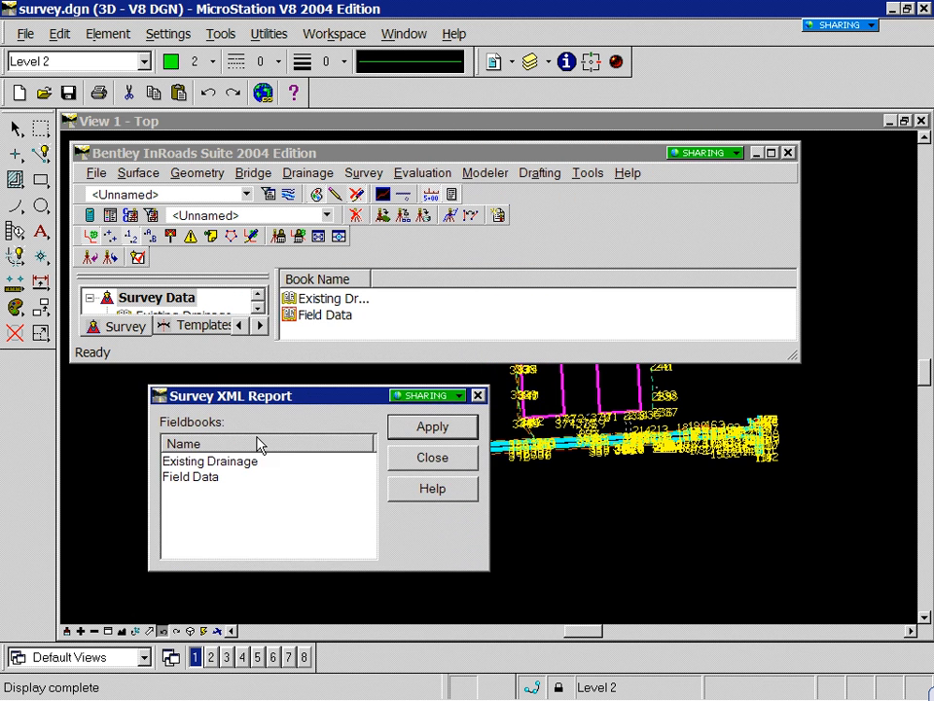
click(223, 481)
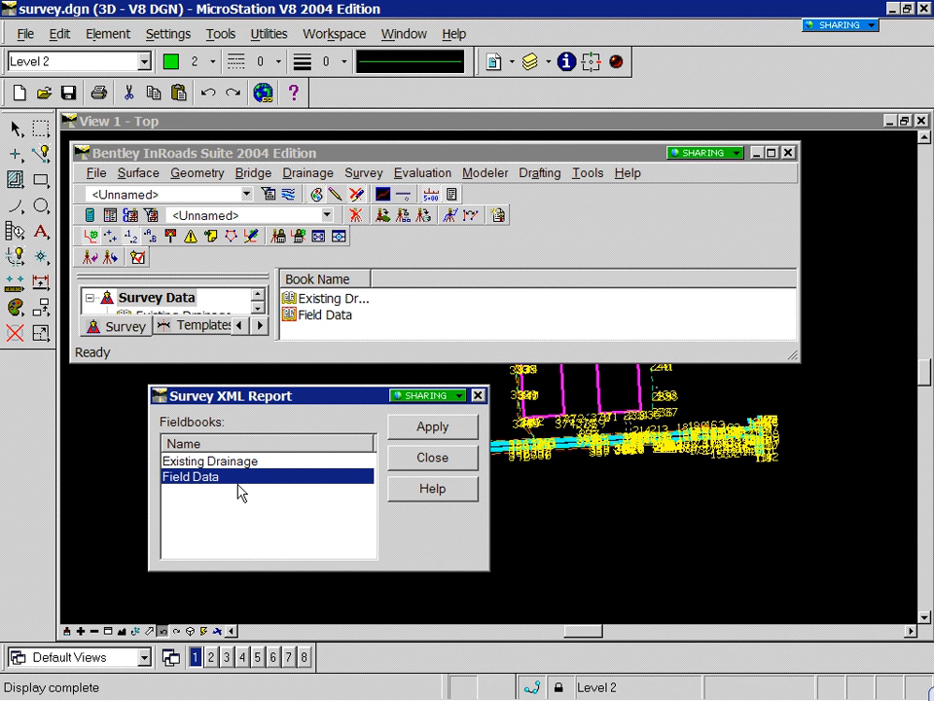
click(442, 428)
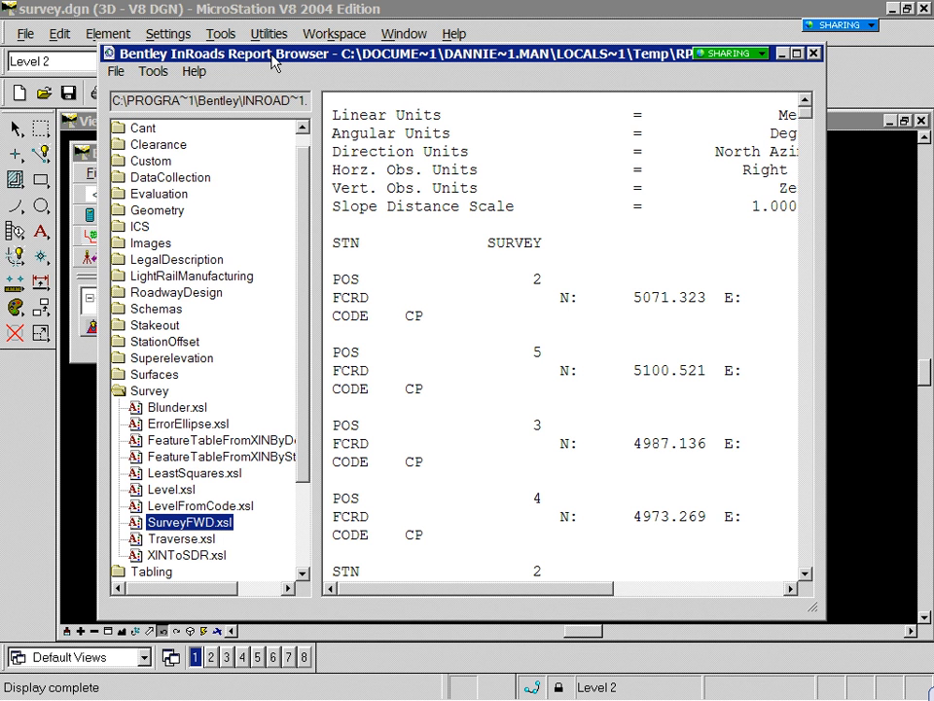
drag(272, 55, 269, 49)
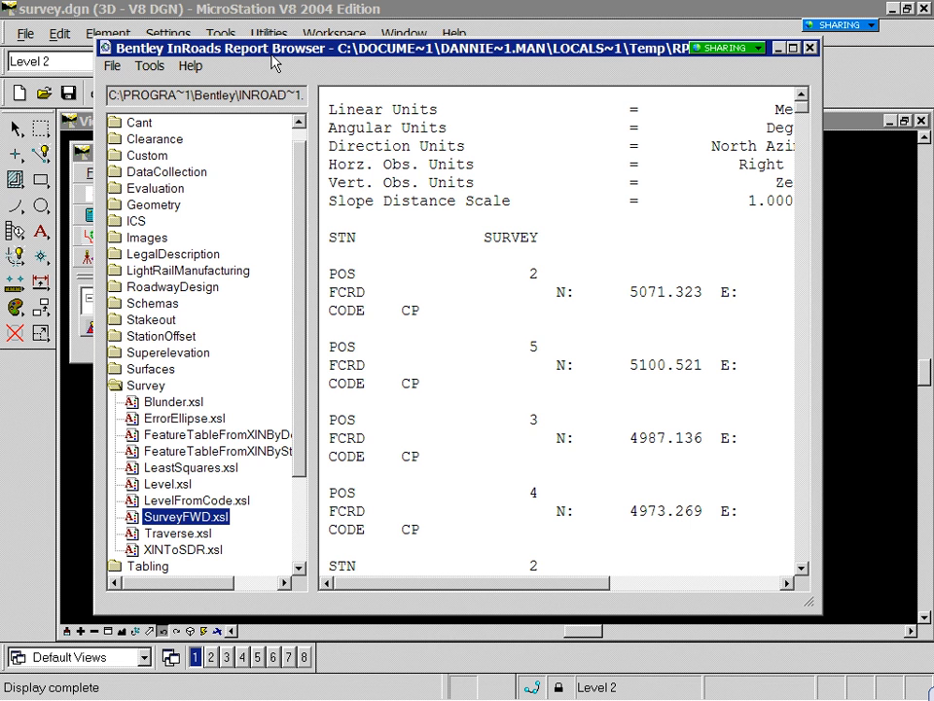
drag(274, 56, 268, 50)
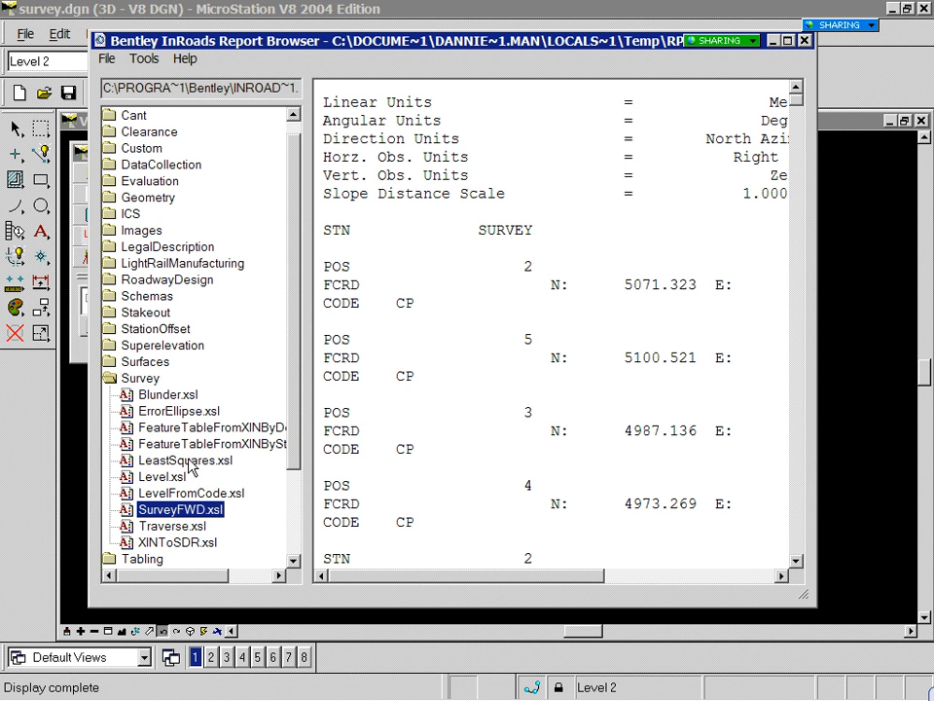
Read the style sheet help for the SurveyFWD.xsl report format and close it
right_click(207, 510)
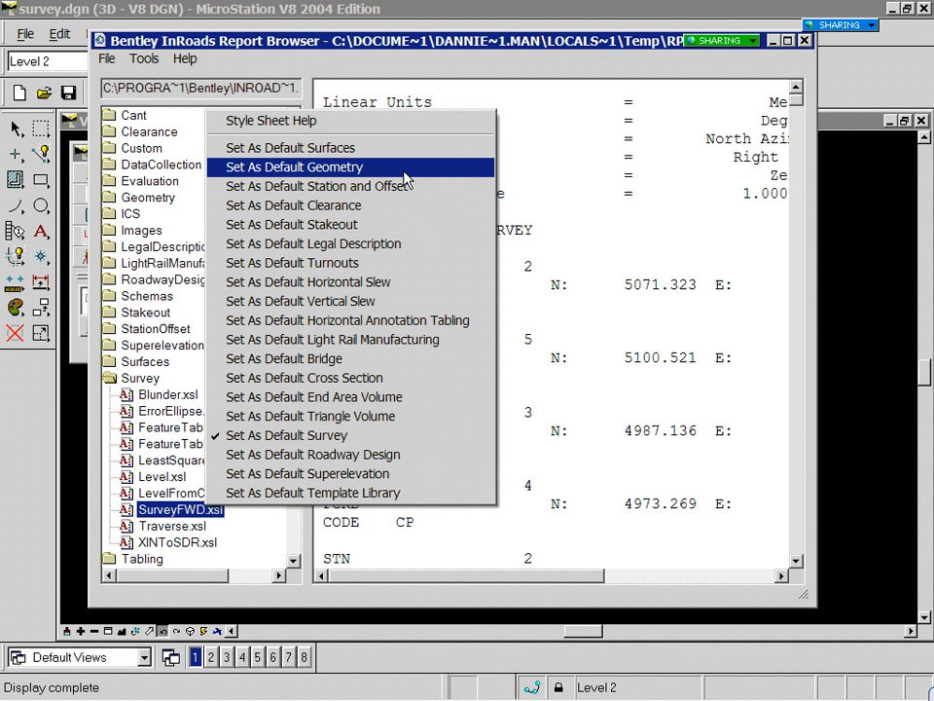
click(363, 122)
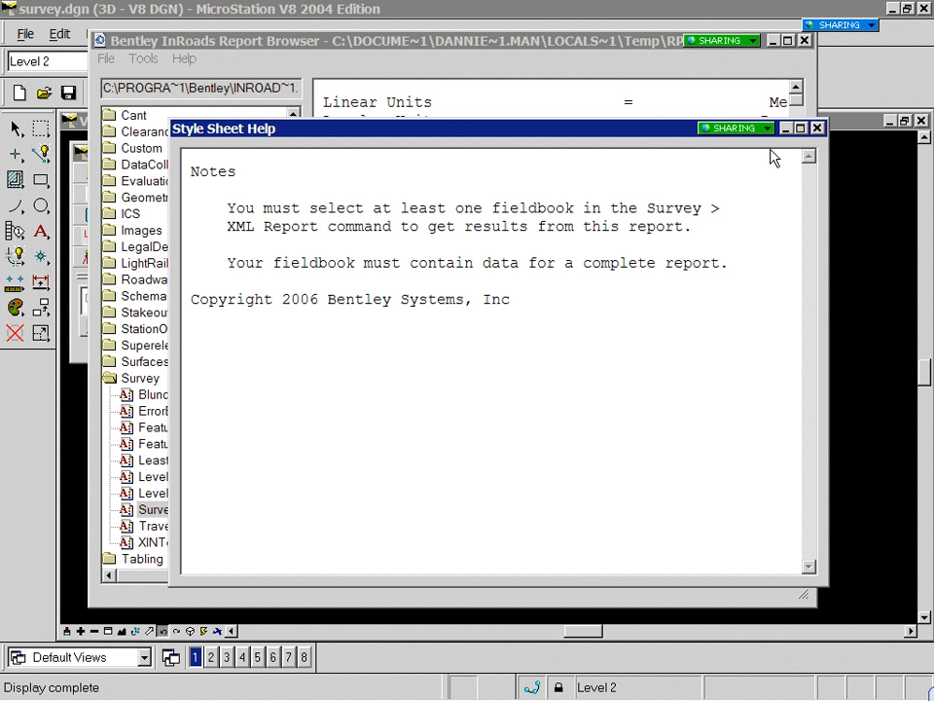
click(817, 130)
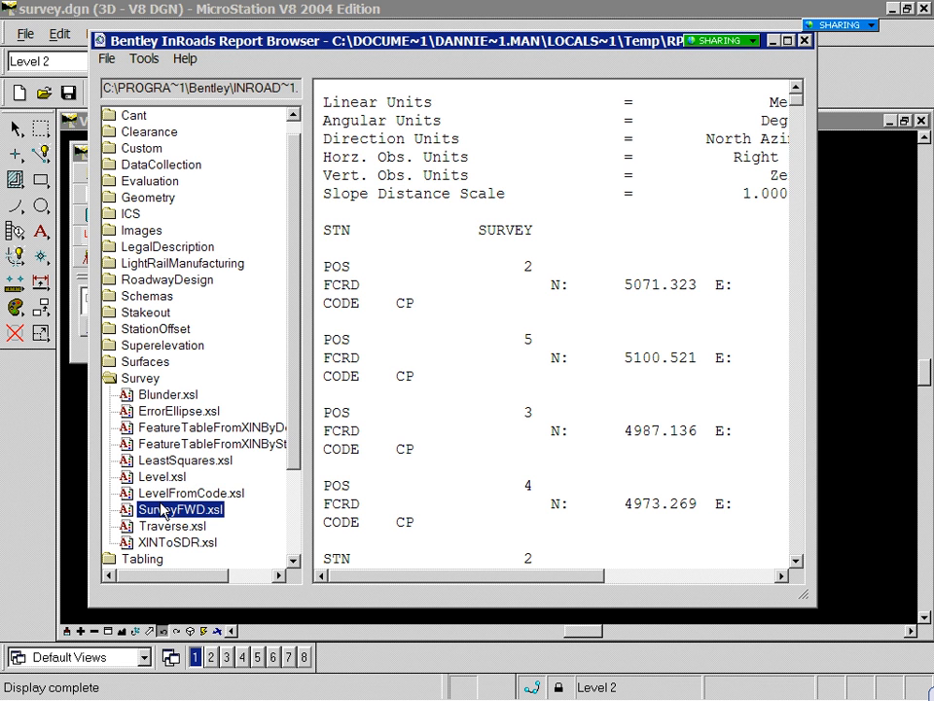
Read the style sheet help for Blunder.xsl, close it, and return the report to the SurveyFWD.xsl format
click(171, 396)
right_click(177, 399)
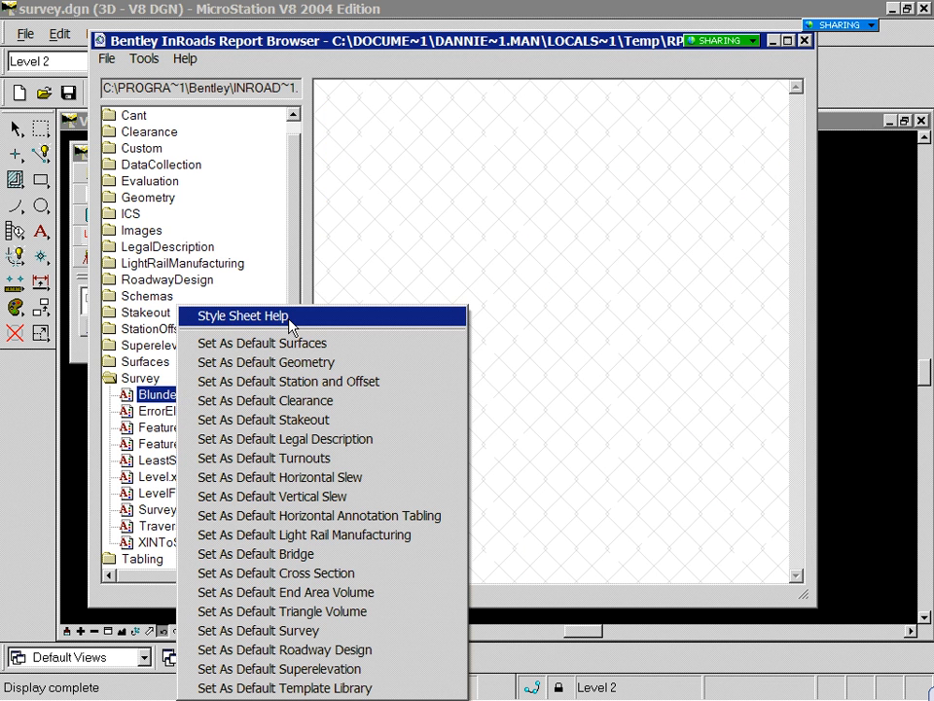
click(243, 316)
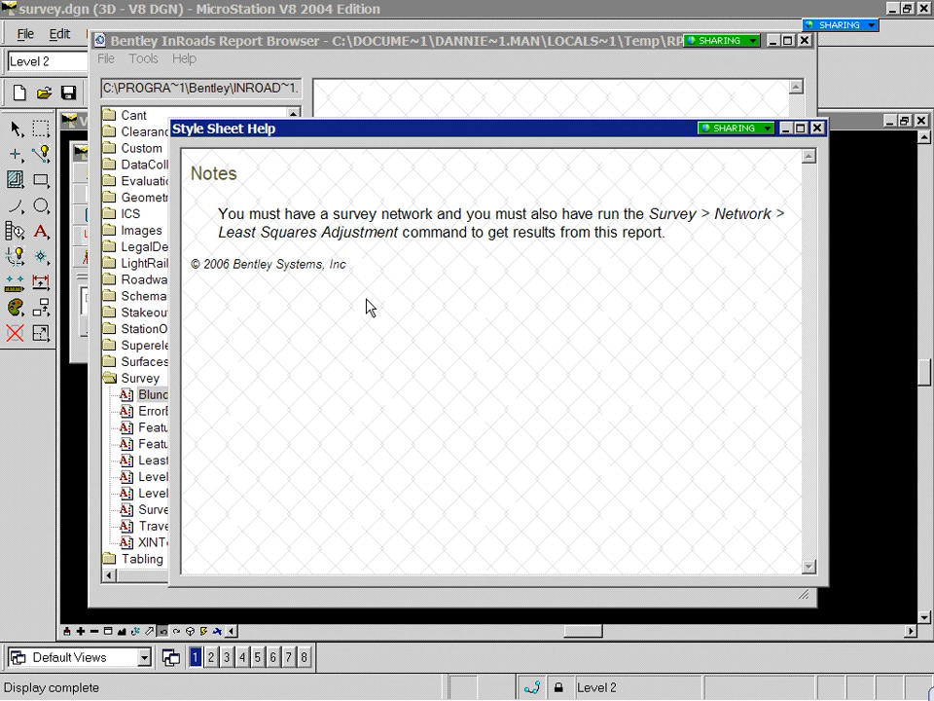
click(817, 127)
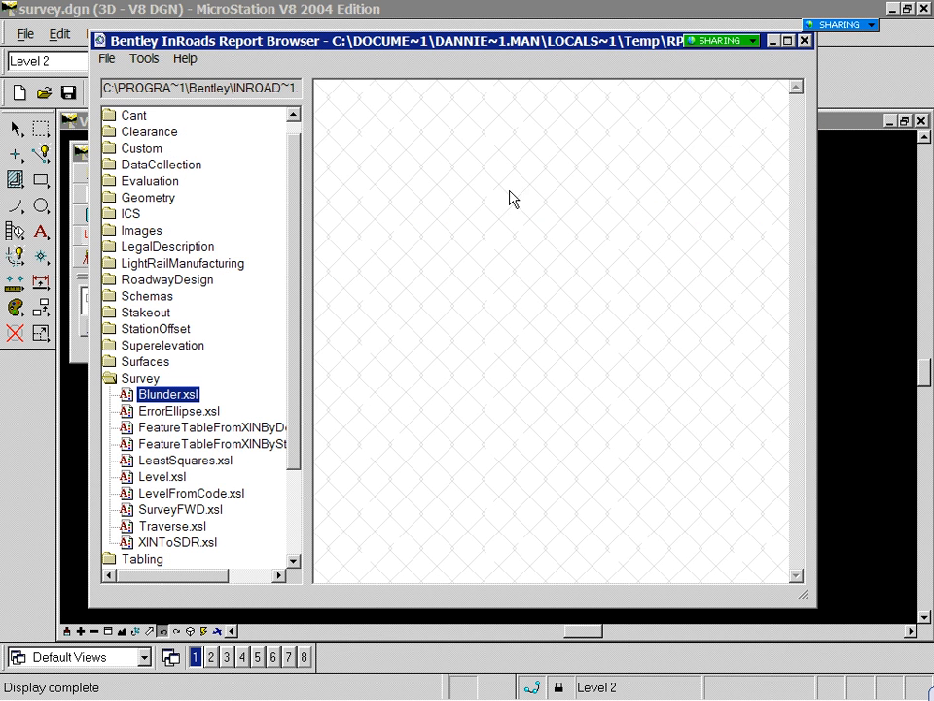
click(163, 508)
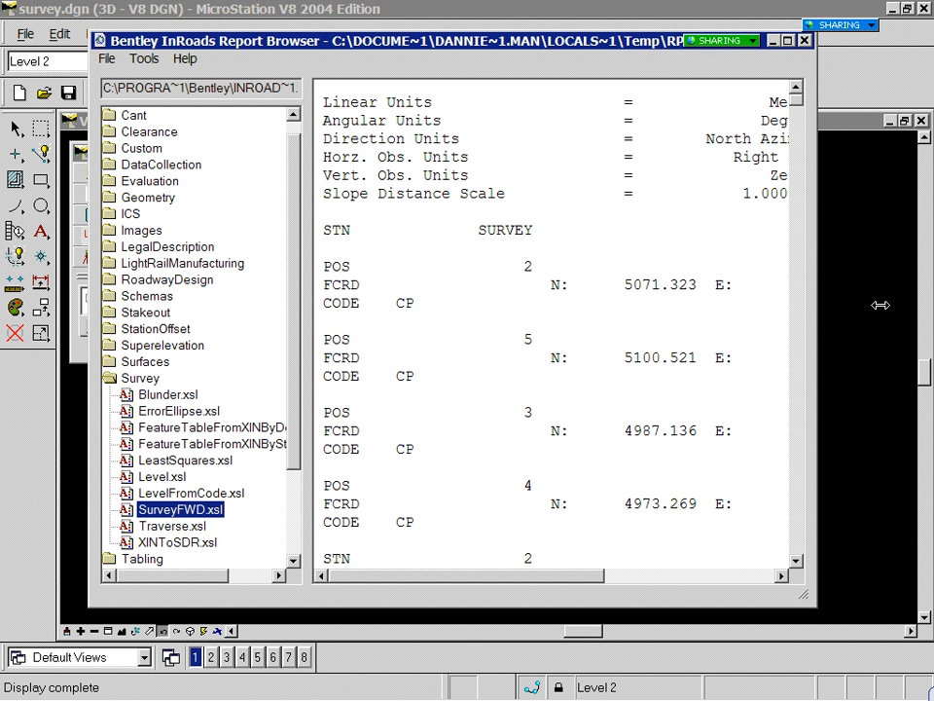
Examine the SurveyFWD report text in a widened report window, and close both the report and the Survey XML Report dialog
drag(880, 304, 887, 304)
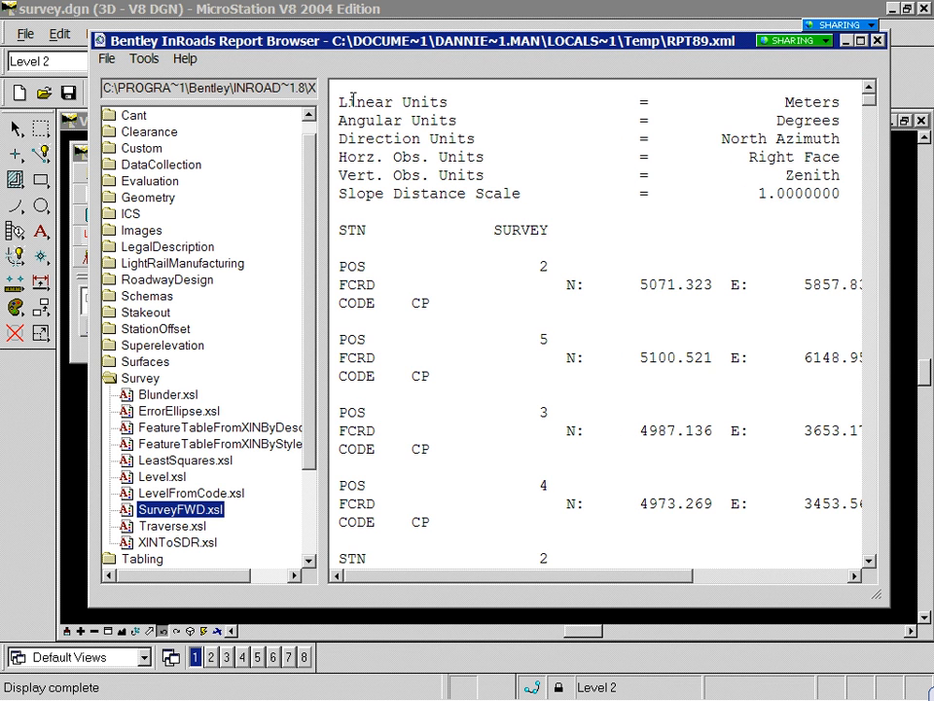
drag(424, 138, 814, 552)
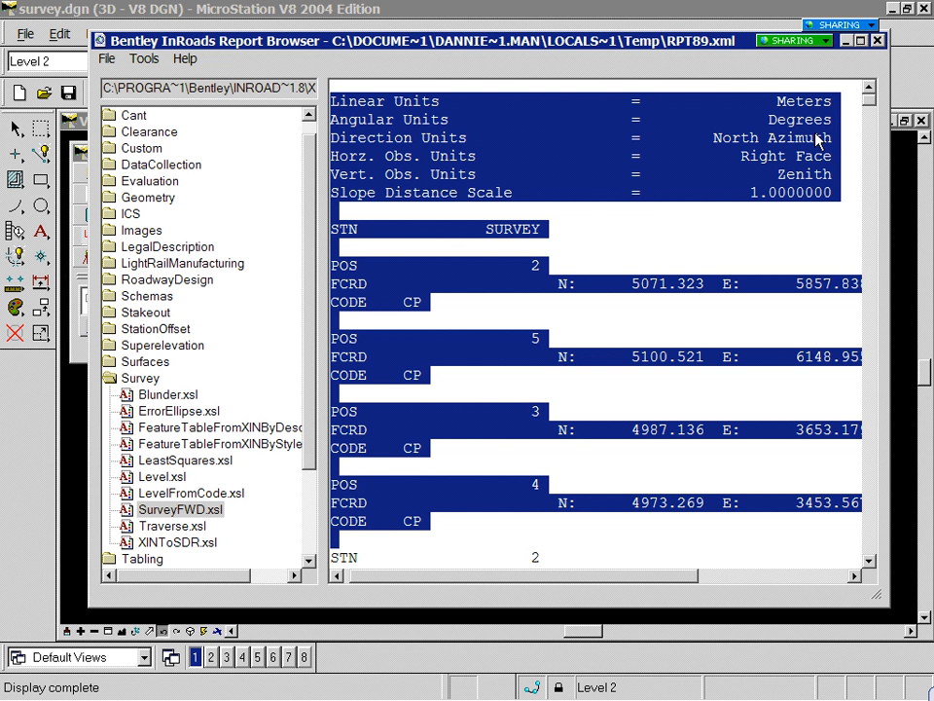
click(878, 41)
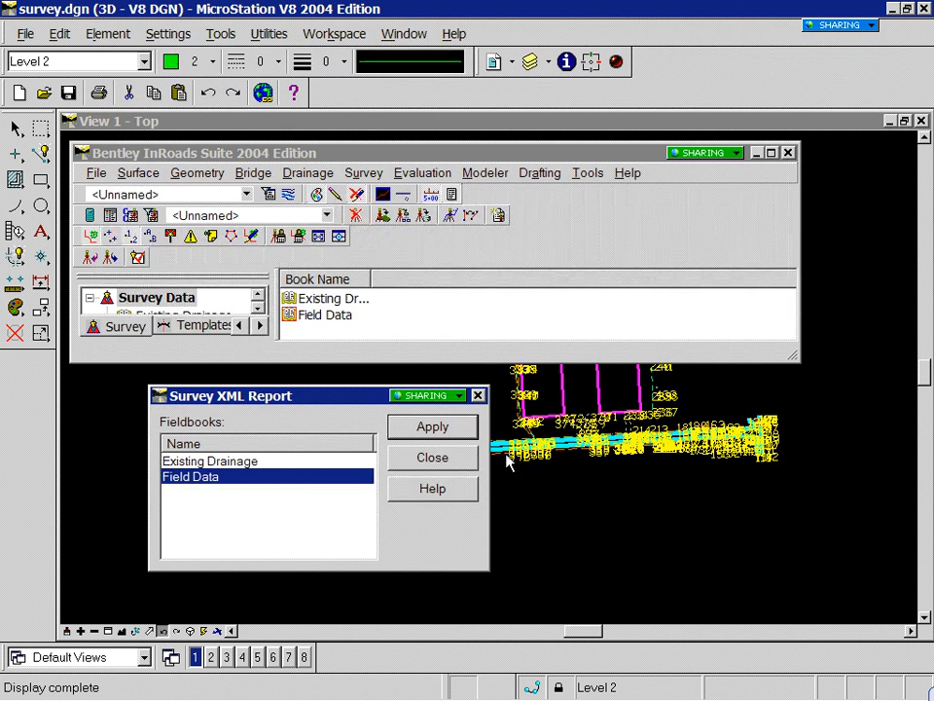
click(431, 456)
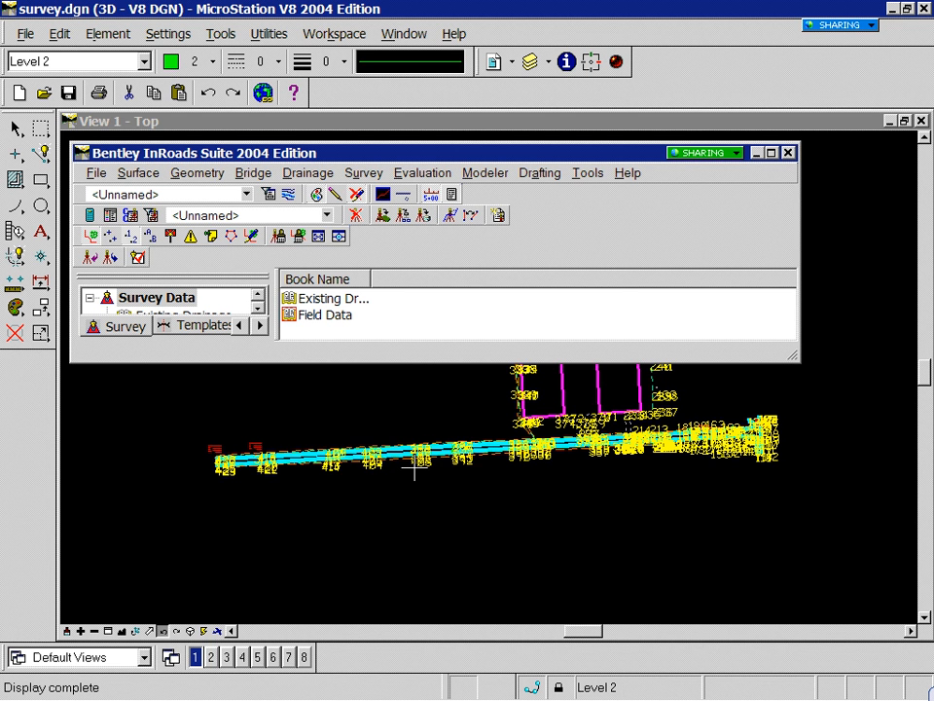
Switch to the lecture slide presentation and advance from More Survey Tools to the Summary slide
key(alt+Tab)
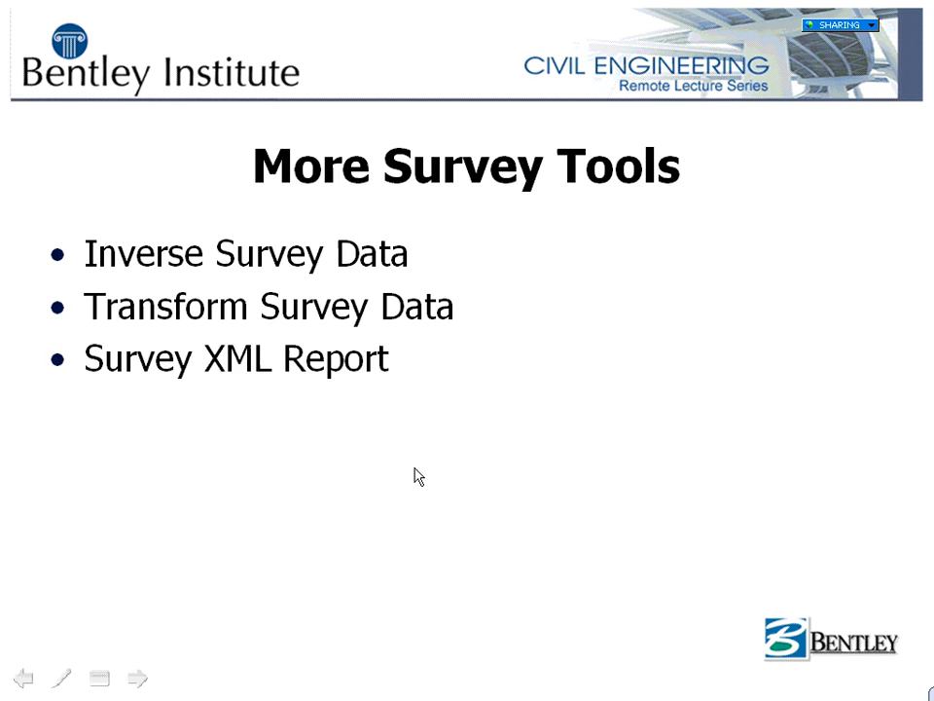
click(415, 468)
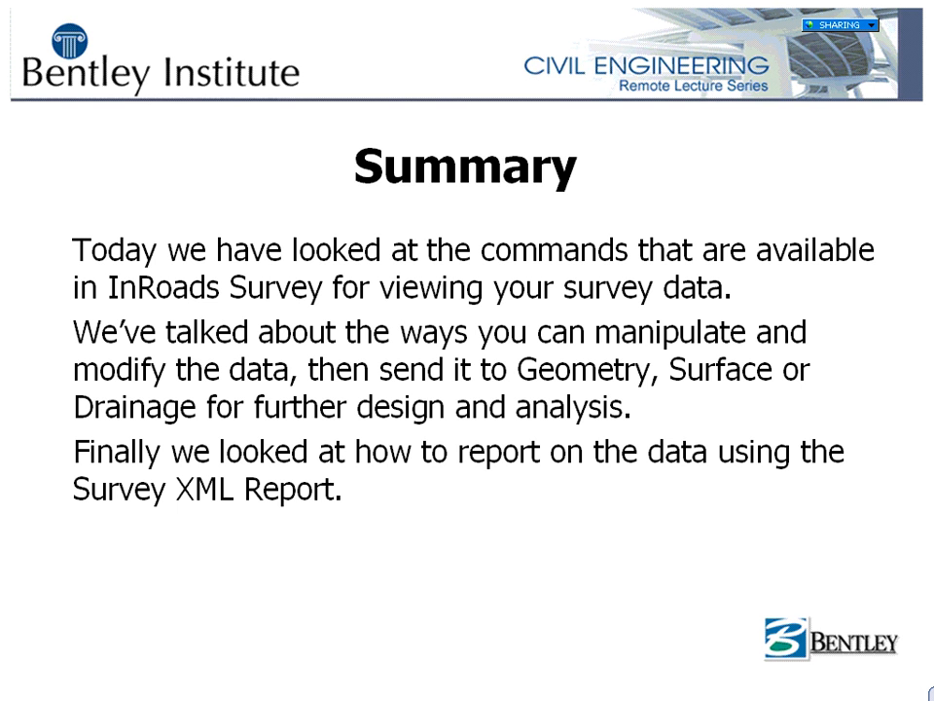